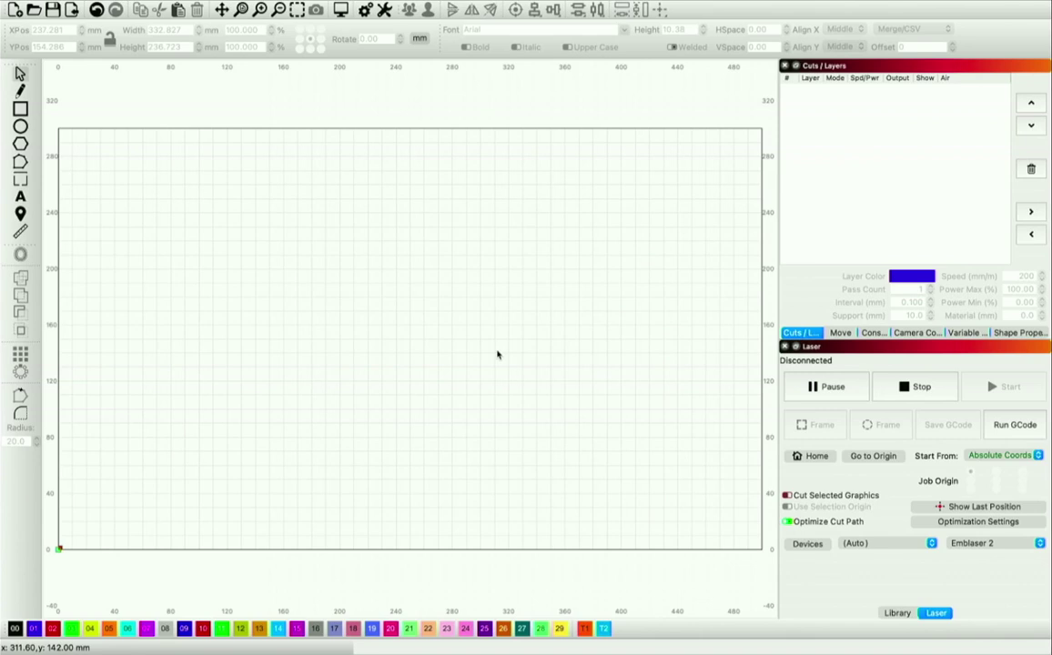
Export the Lightburn test data spreadsheet from Google Sheets as a comma-separated values (.csv) file.
{"action": "mouse_move", "coordinate": [97, 5]}
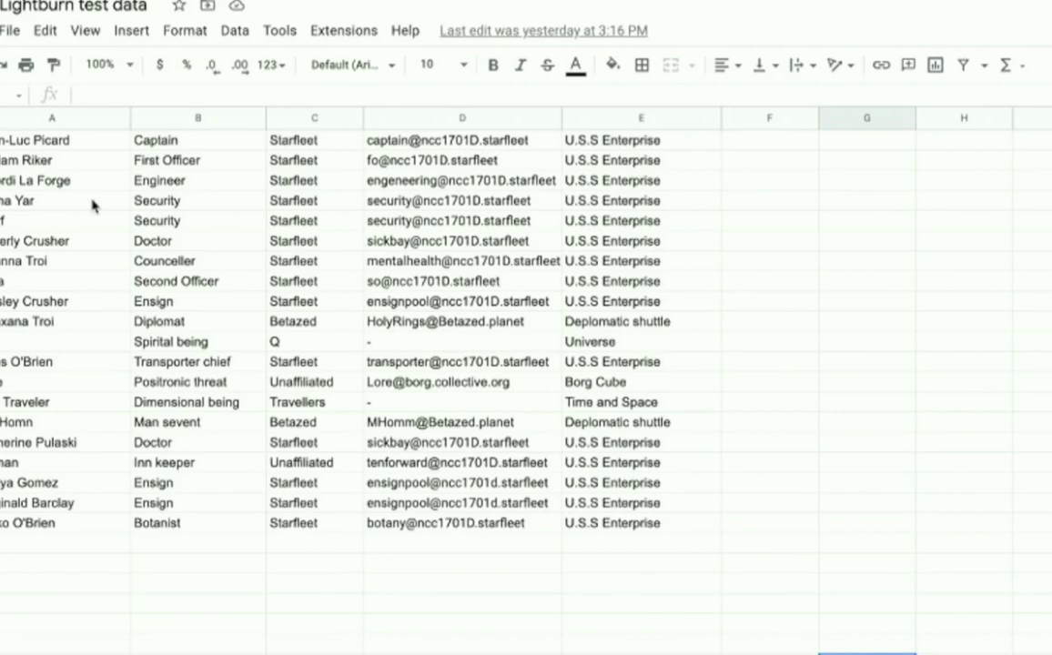
{"action": "left_click", "coordinate": [10, 30]}
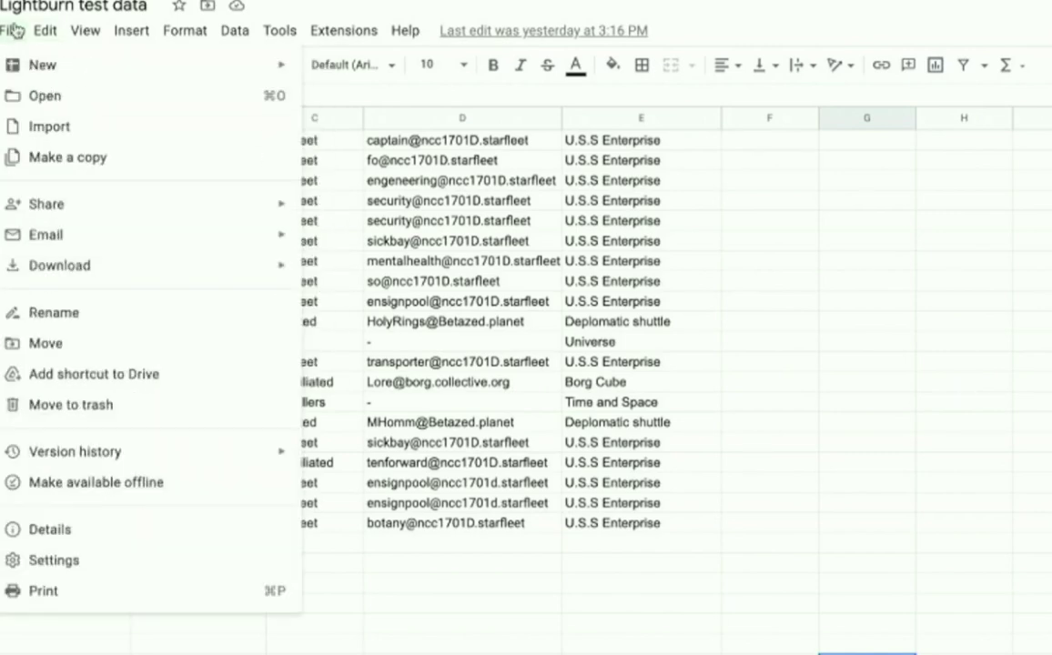
{"action": "mouse_move", "coordinate": [12, 267]}
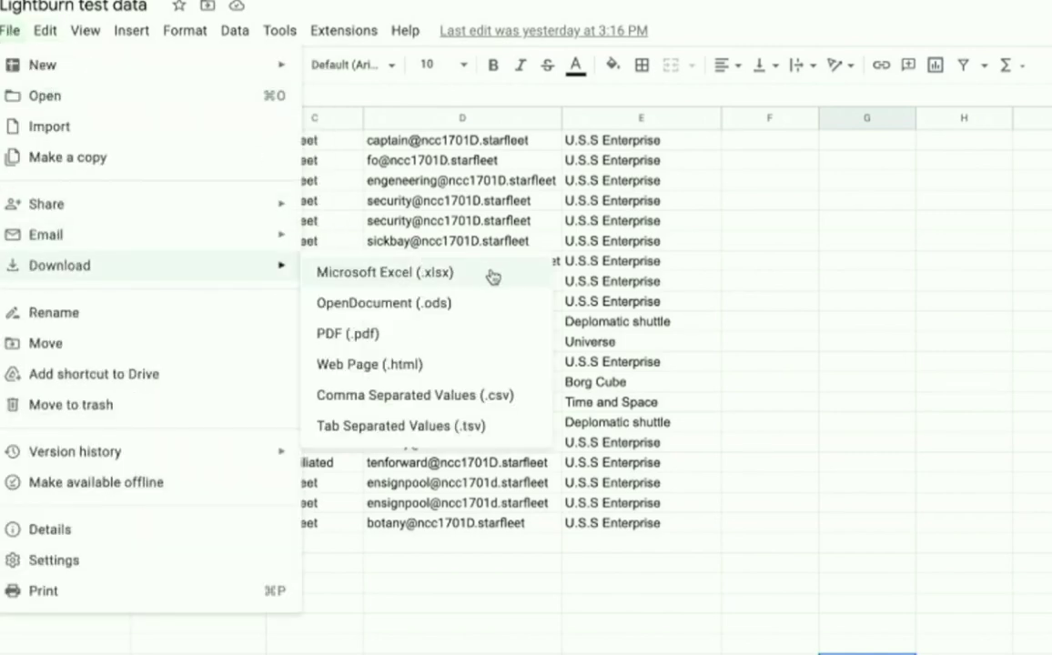
{"action": "left_click", "coordinate": [530, 404]}
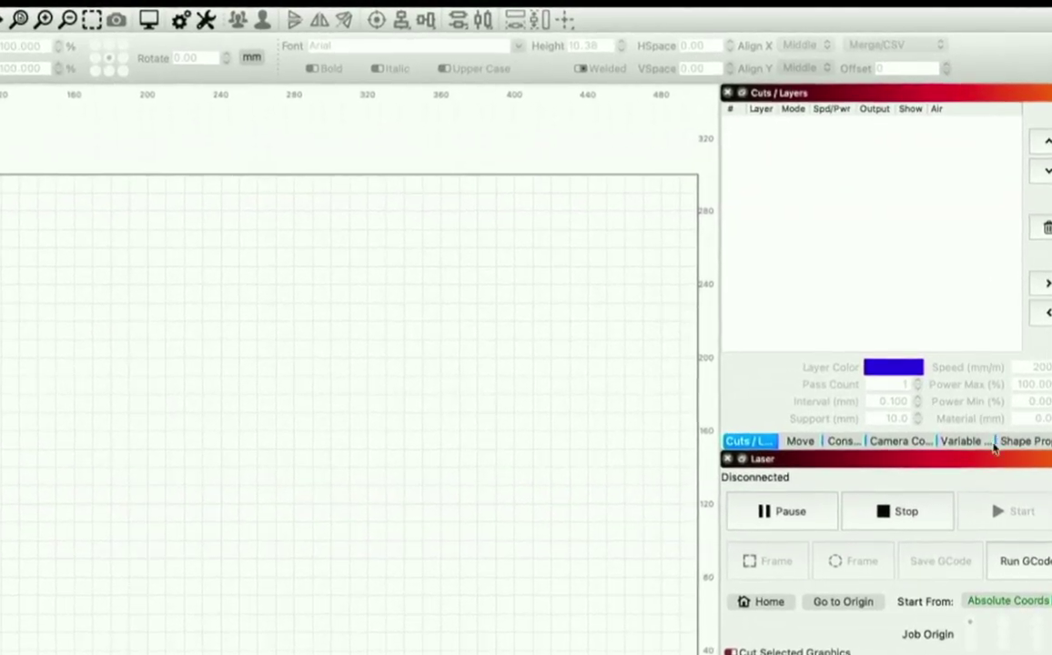
In LightBurn, load "Lightburn test data - Sheet1.csv" from the Spreadsheet for lightburn folder on the Desktop as the variable text source.
{"action": "left_click", "coordinate": [966, 441]}
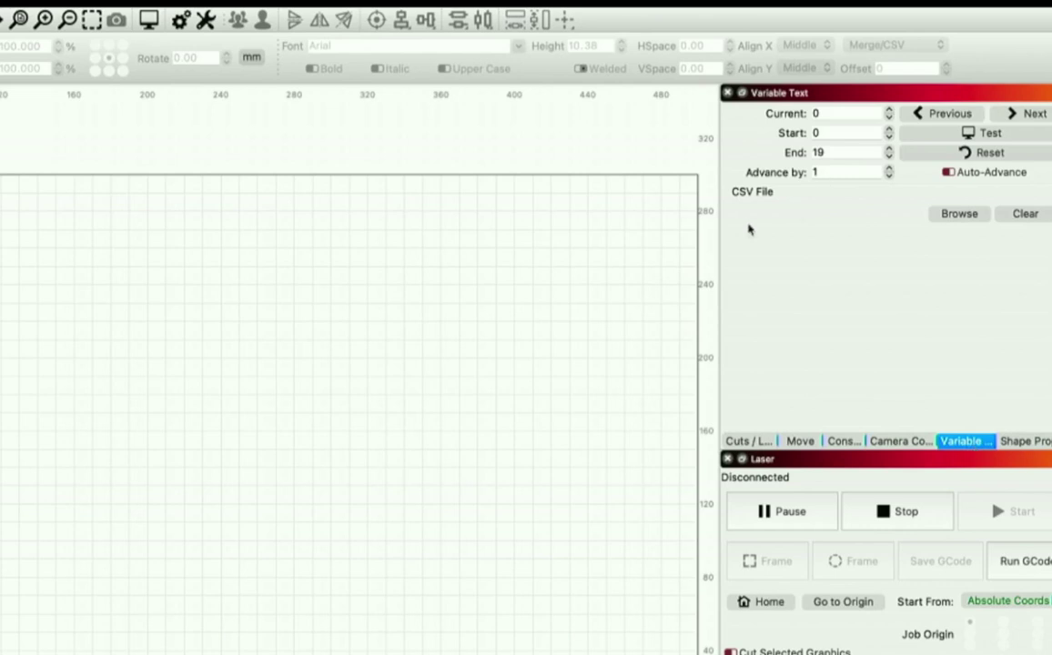
{"action": "left_click", "coordinate": [960, 215]}
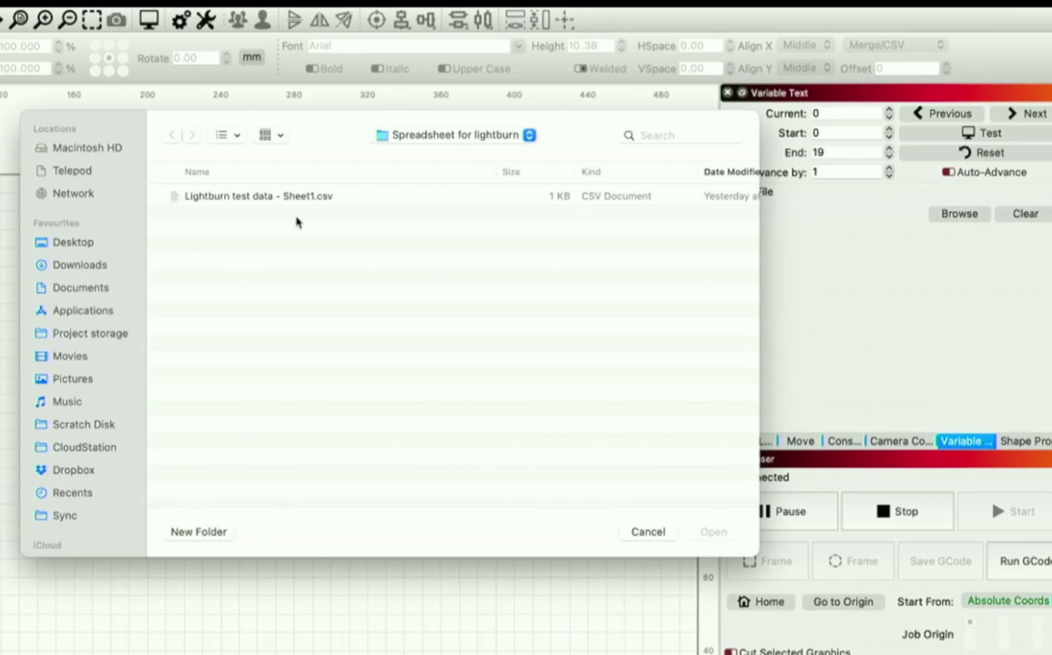
{"action": "left_click", "coordinate": [436, 138]}
{"action": "left_click", "coordinate": [432, 155]}
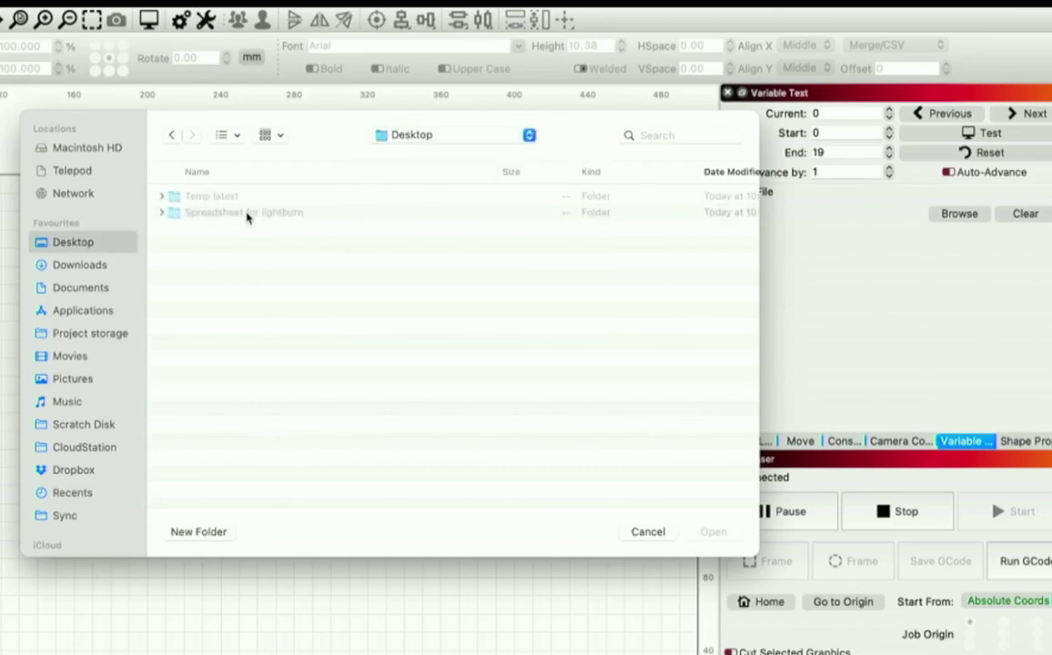
{"action": "double_click", "coordinate": [248, 214]}
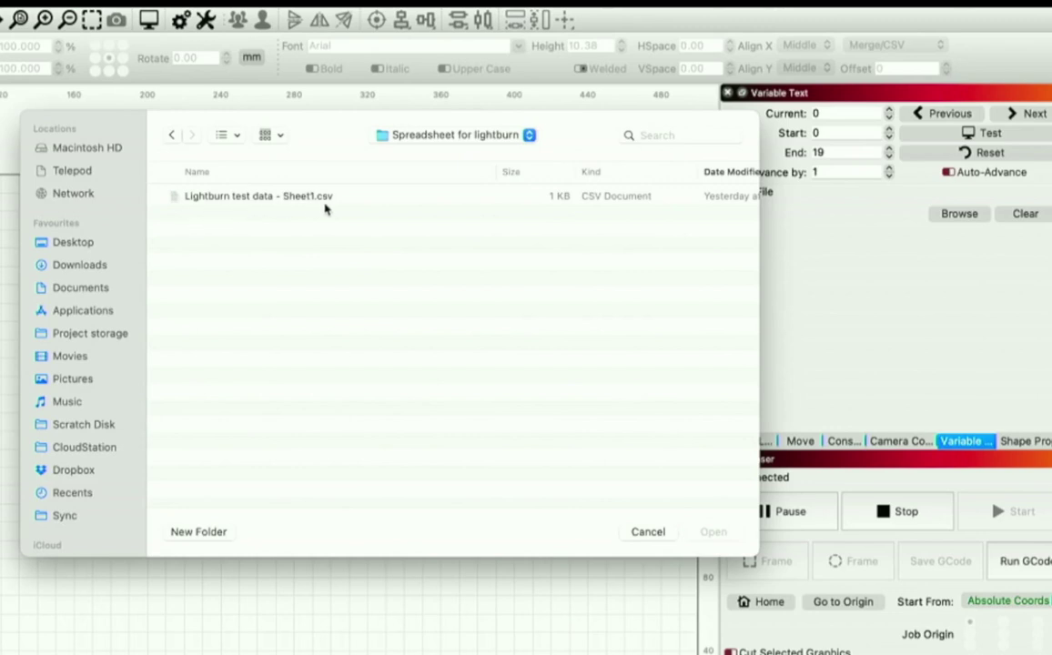
{"action": "left_click", "coordinate": [309, 200]}
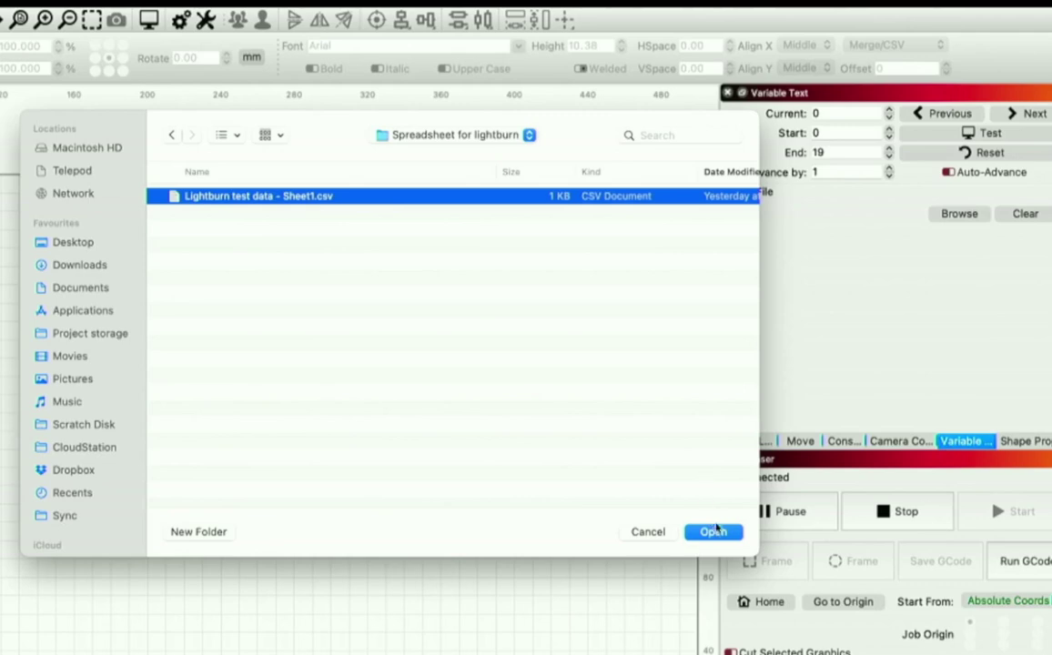
{"action": "left_click", "coordinate": [713, 531]}
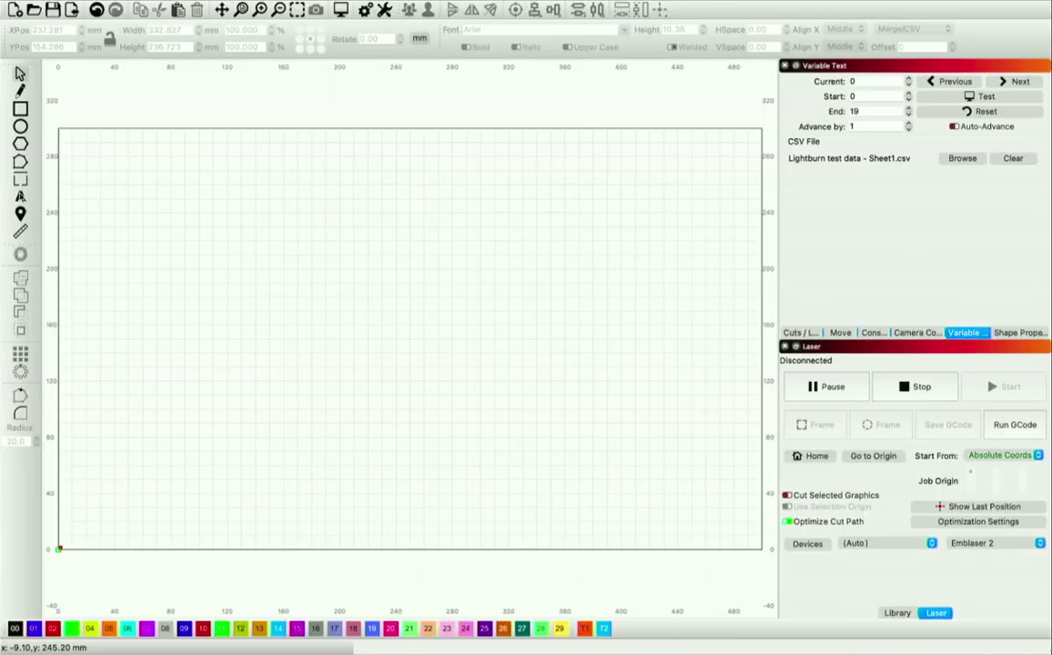
Create one text block in the upper workspace with %0, %1, %2, %3, %4 and %5 on separate lines.
{"action": "left_click", "coordinate": [20, 196]}
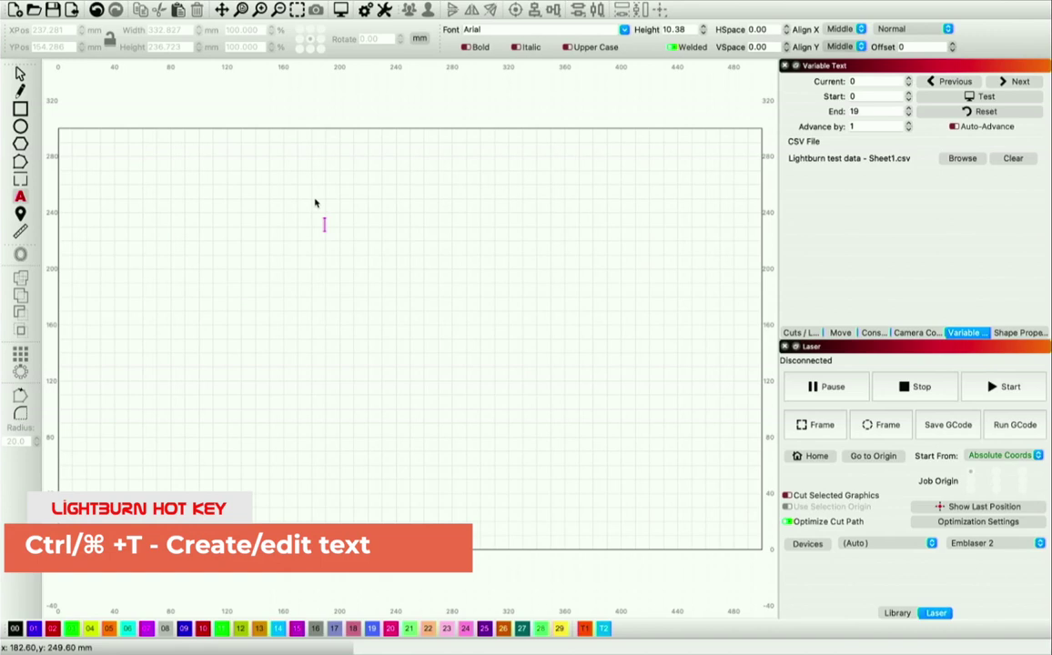
{"action": "type", "text": "%"}
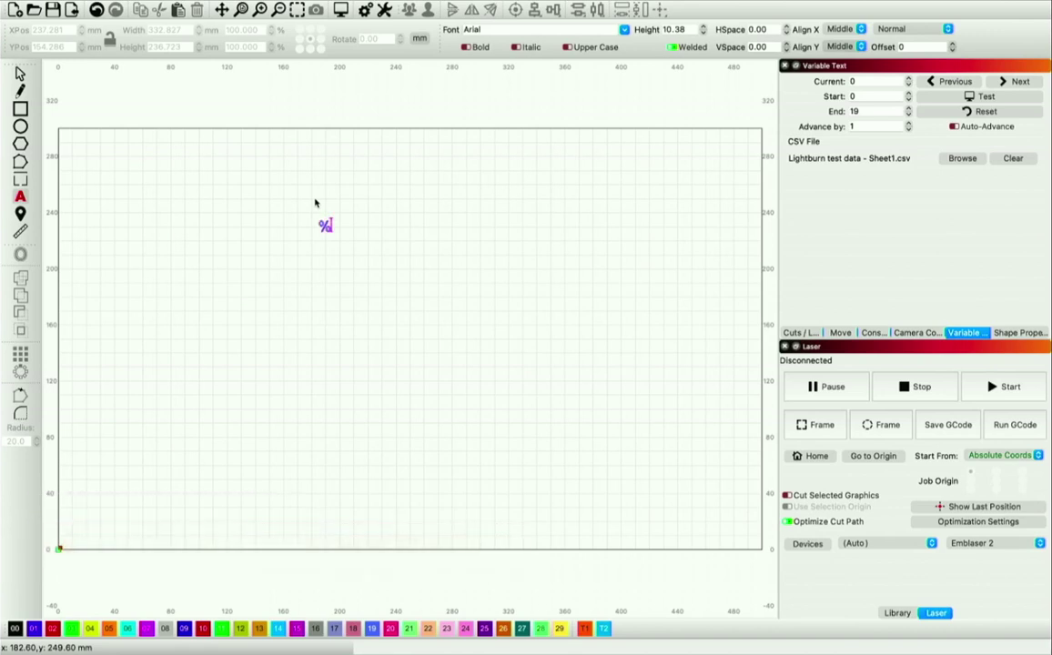
{"action": "type", "text": "d"}
{"action": "key", "text": "Return"}
{"action": "type", "text": "%1 "}
{"action": "type", "text": "%2"}
{"action": "key", "text": "Return"}
{"action": "type", "text": "%3"}
{"action": "key", "text": "Return"}
{"action": "type", "text": "%4"}
{"action": "key", "text": "Return"}
{"action": "type", "text": "%5"}
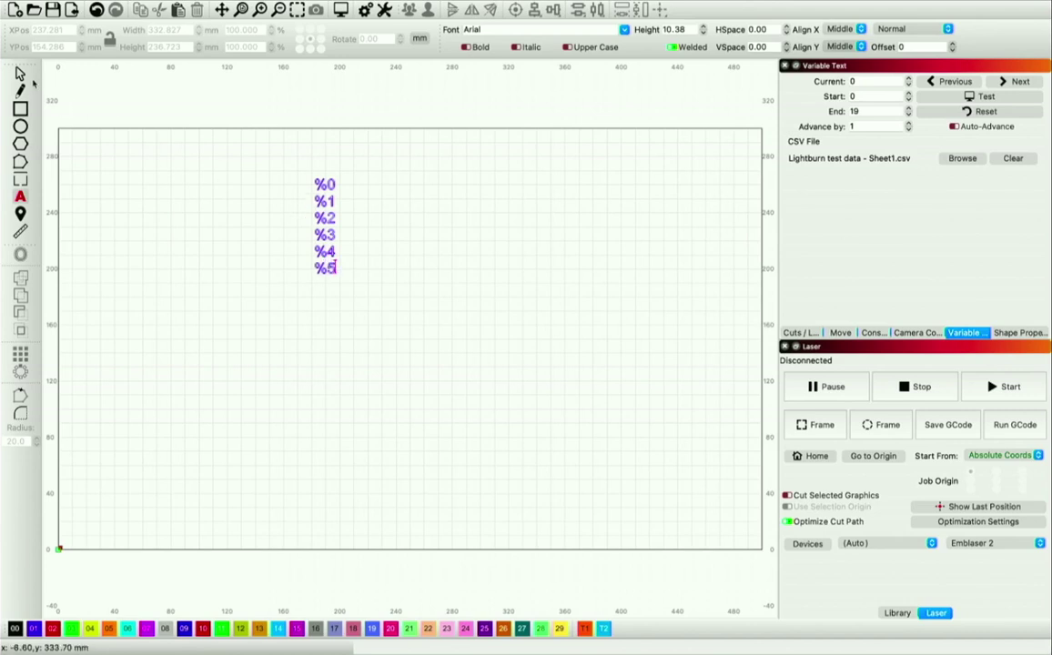
{"action": "left_click", "coordinate": [270, 273]}
{"action": "left_click", "coordinate": [20, 75]}
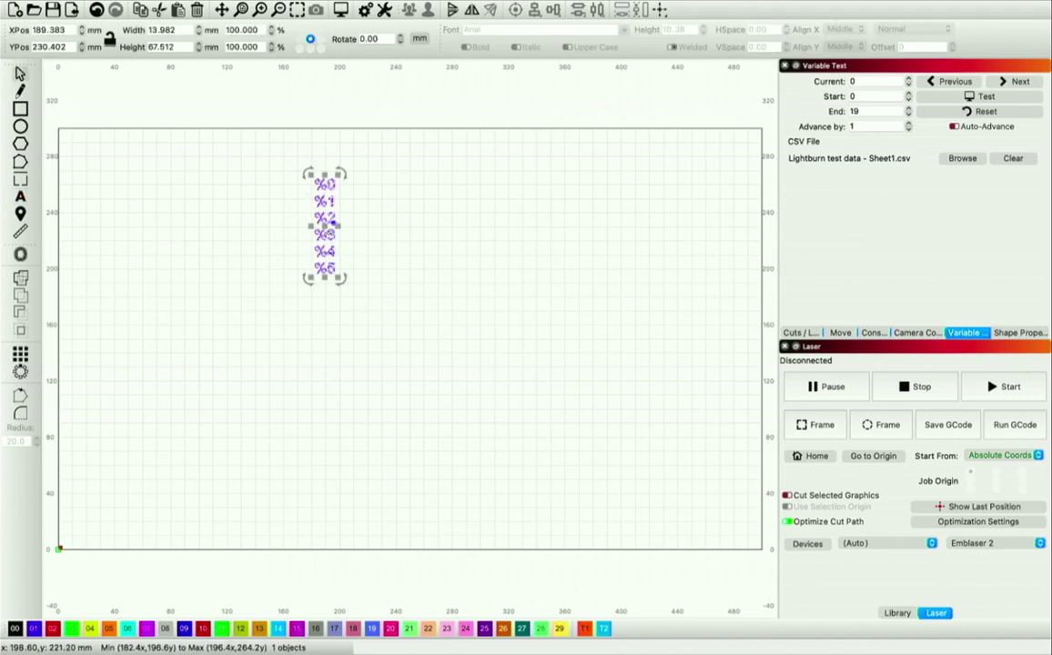
Move the placeholder text block to the middle of the workspace and enlarge it to about 38 by 181 mm.
{"action": "left_click_drag", "start_coordinate": [331, 249], "coordinate": [389, 337]}
{"action": "left_click", "coordinate": [388, 313]}
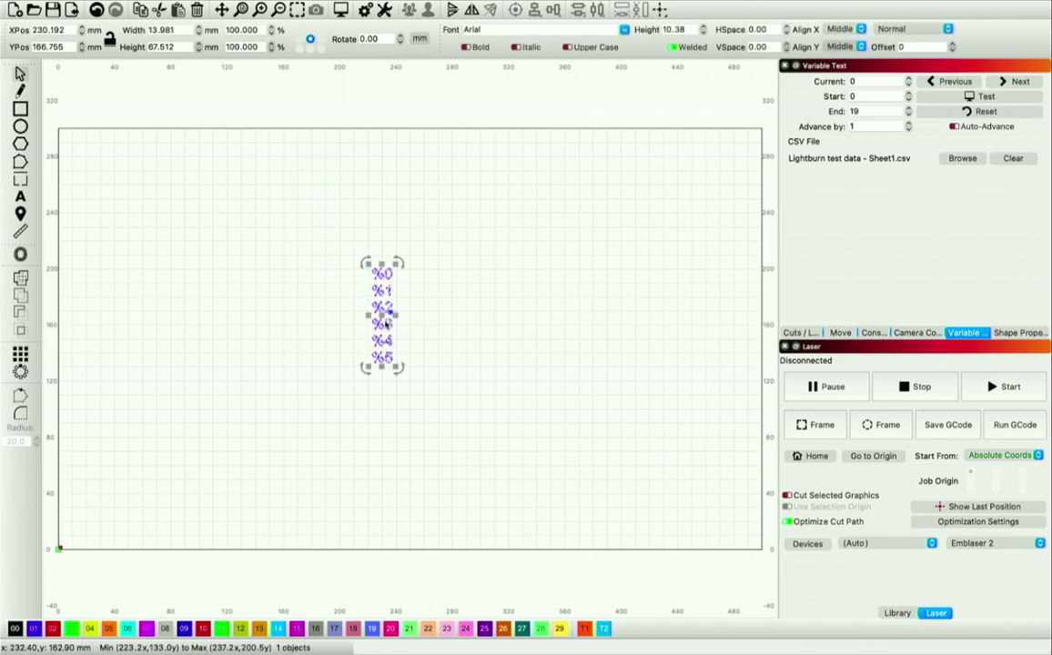
{"action": "scroll", "coordinate": [389, 312], "scroll_direction": "up", "scroll_amount": 6}
{"action": "scroll", "coordinate": [434, 242], "scroll_direction": "down", "scroll_amount": 2}
{"action": "left_click_drag", "start_coordinate": [397, 235], "coordinate": [396, 329]}
{"action": "left_click", "coordinate": [526, 364]}
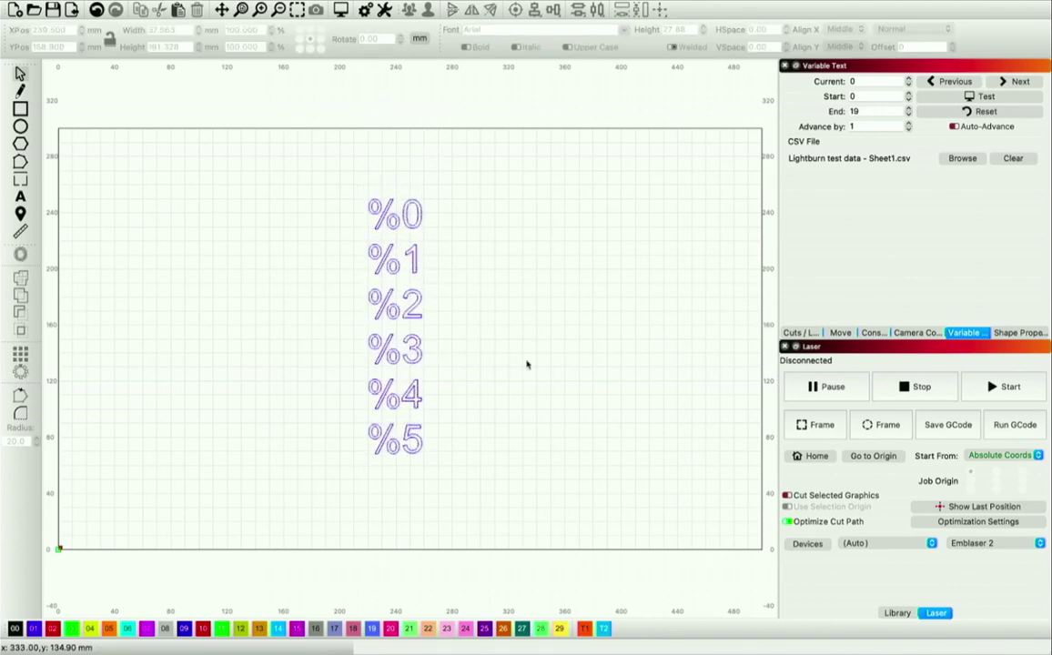
Check the text's layer settings and preview the cut of the placeholder text block.
{"action": "left_click", "coordinate": [795, 334]}
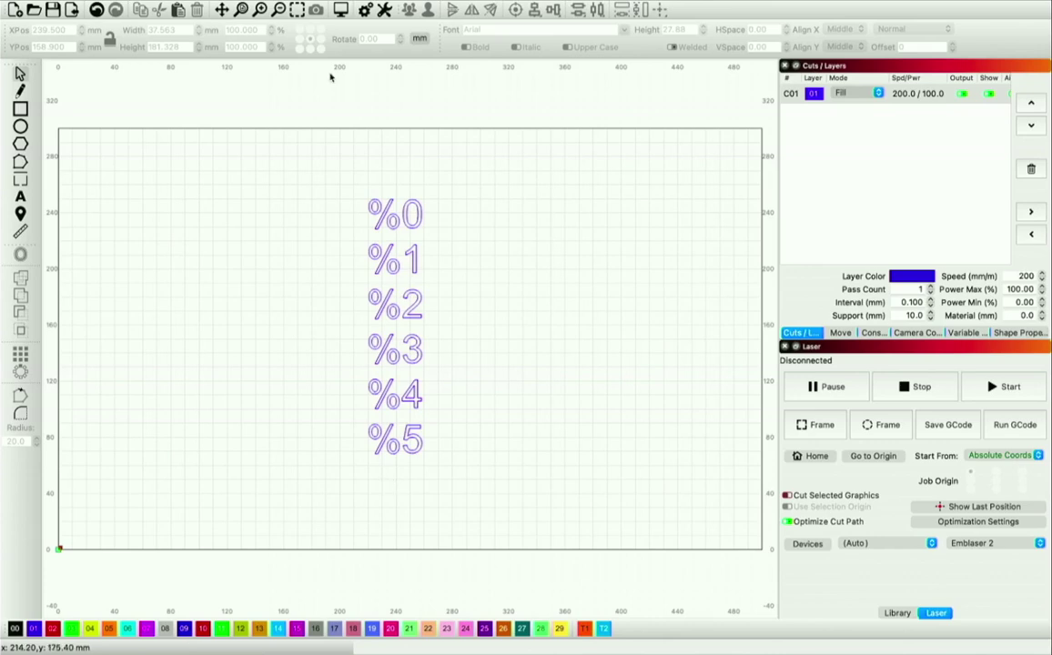
{"action": "left_click", "coordinate": [340, 10]}
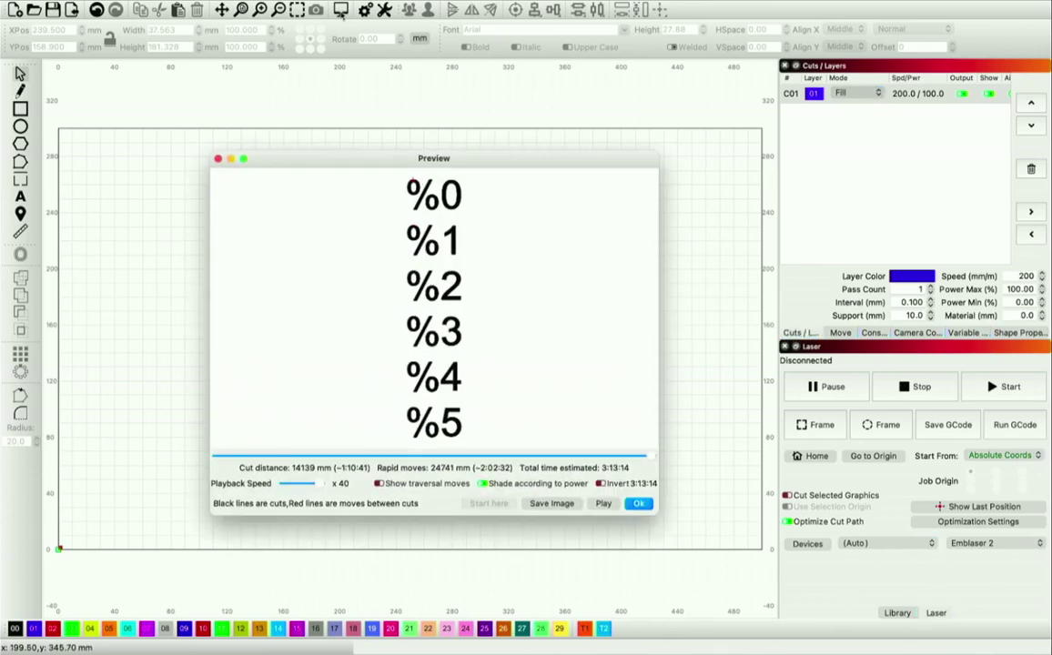
{"action": "key", "text": "Return"}
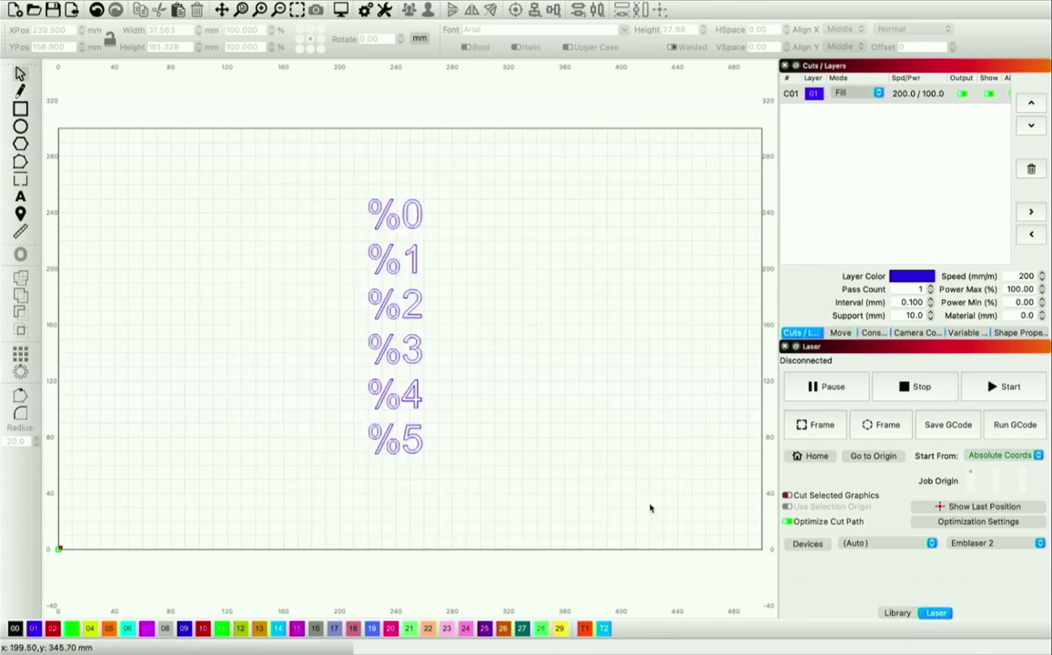
Change the placeholder text block's text type to Merge/CSV.
{"action": "left_click", "coordinate": [419, 309]}
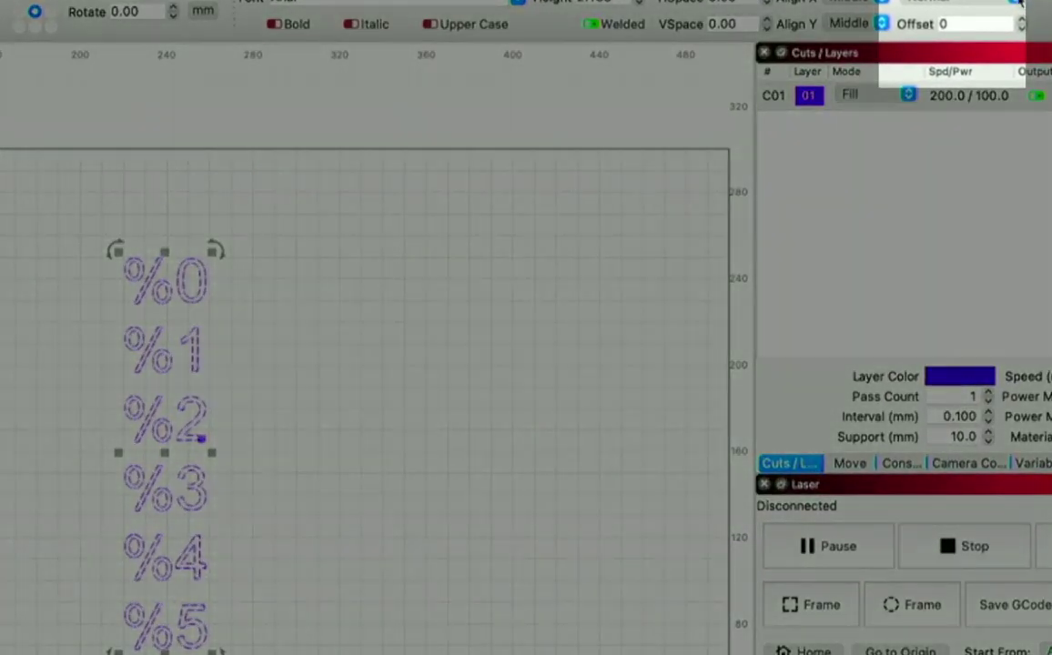
{"action": "left_click", "coordinate": [1019, 3]}
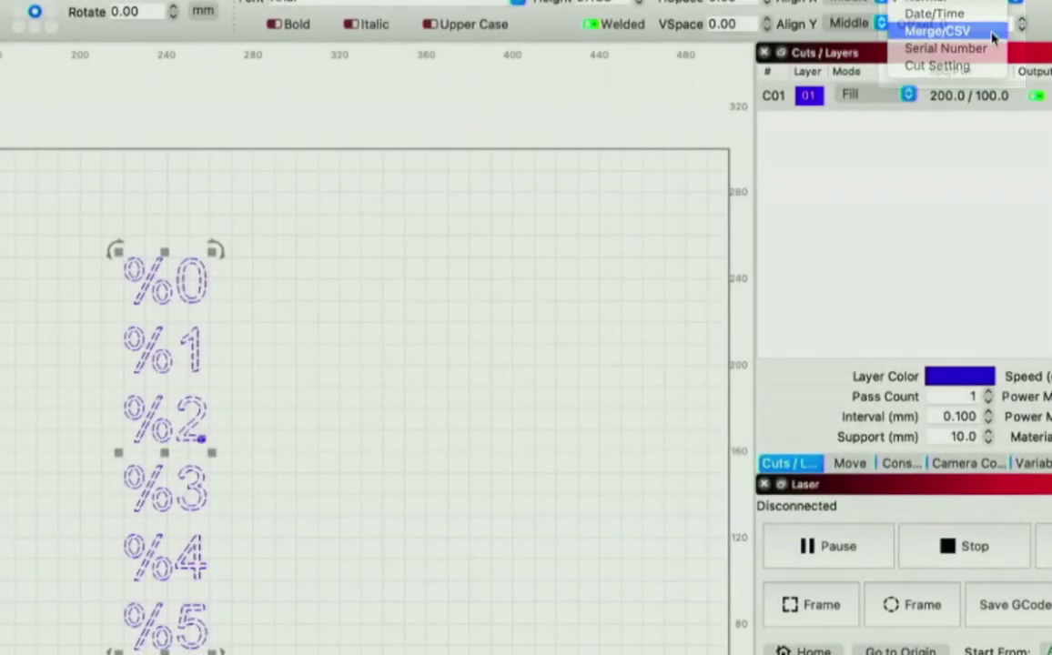
{"action": "left_click", "coordinate": [992, 35]}
{"action": "left_click", "coordinate": [673, 251]}
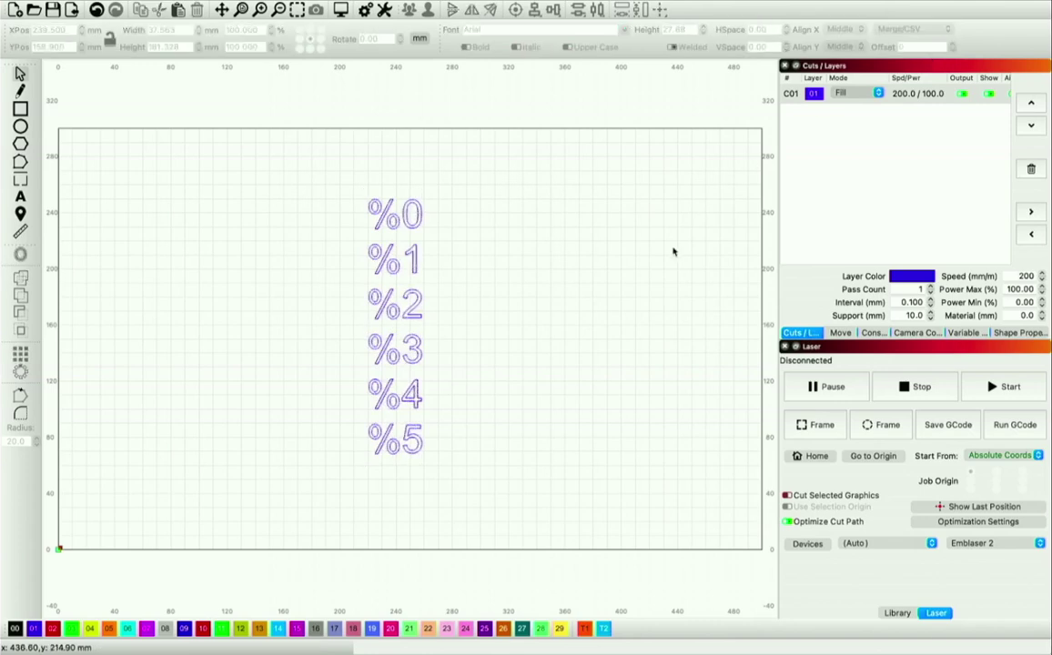
Test the variable text to view the CSV data merged into the placeholders.
{"action": "left_click", "coordinate": [965, 332]}
{"action": "left_click", "coordinate": [982, 96]}
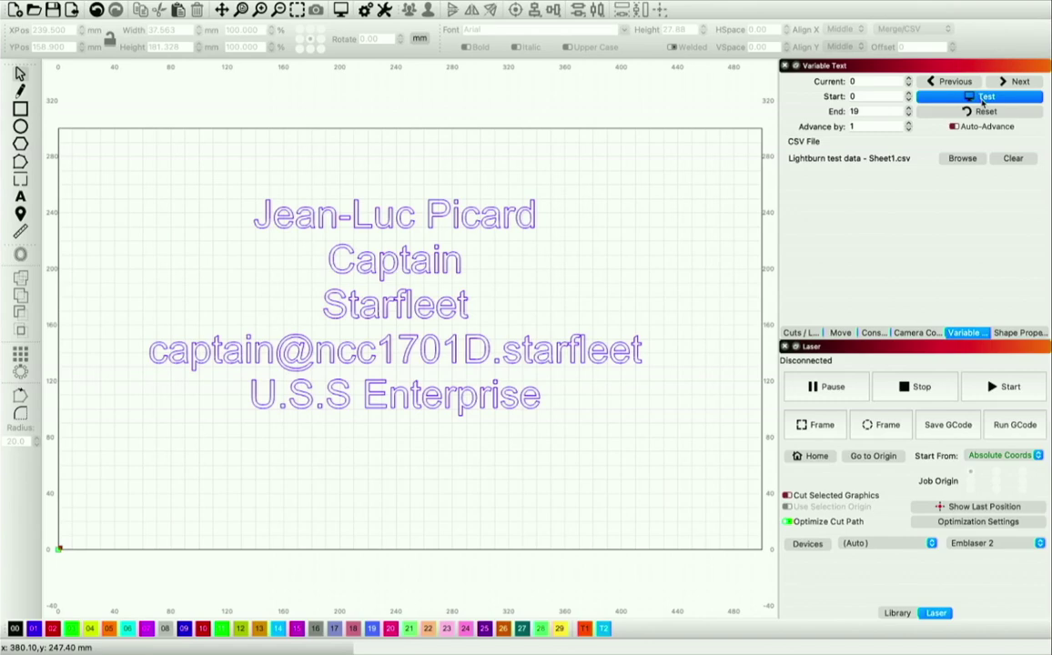
{"action": "left_click", "coordinate": [982, 100]}
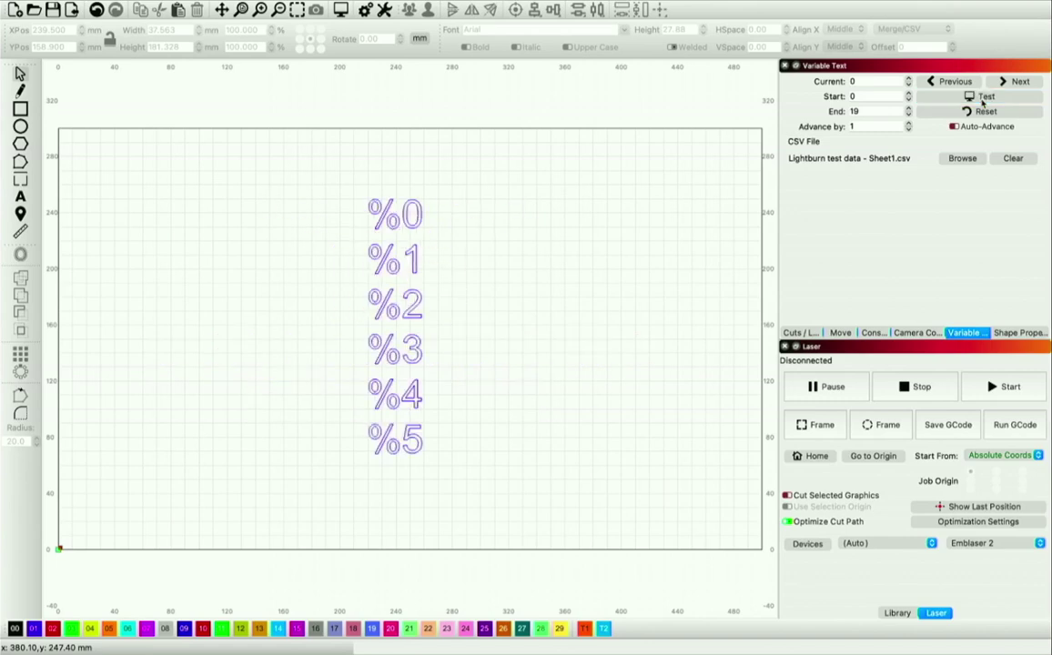
Shrink the placeholder text block to about 13 by 63 mm and move it to the workspace's upper-left corner.
{"action": "left_click", "coordinate": [424, 306]}
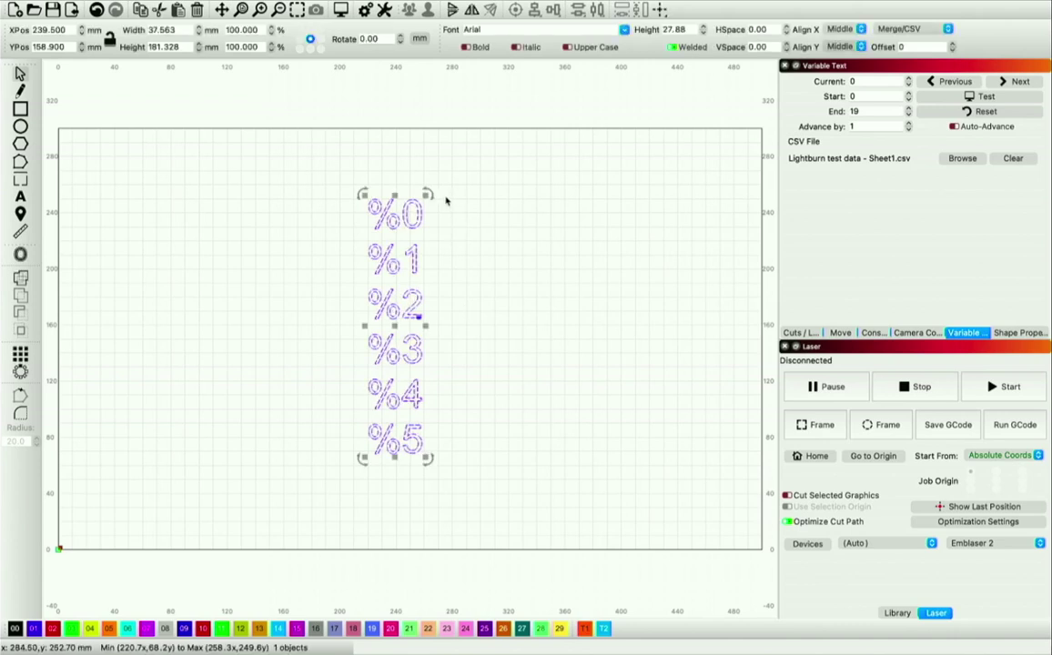
{"action": "left_click_drag", "start_coordinate": [427, 195], "coordinate": [387, 364]}
{"action": "left_click_drag", "start_coordinate": [367, 408], "coordinate": [91, 192]}
{"action": "left_click", "coordinate": [198, 263]}
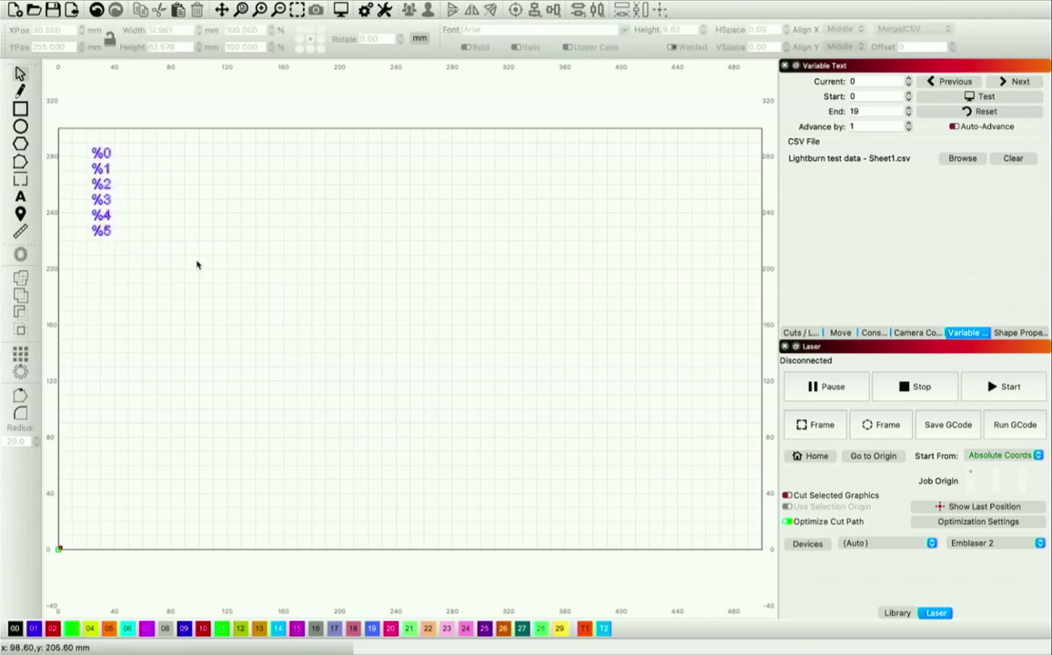
Duplicate the placeholder text block, test the merge, and shift the copy farther to the right of the original.
{"action": "left_click", "coordinate": [103, 189]}
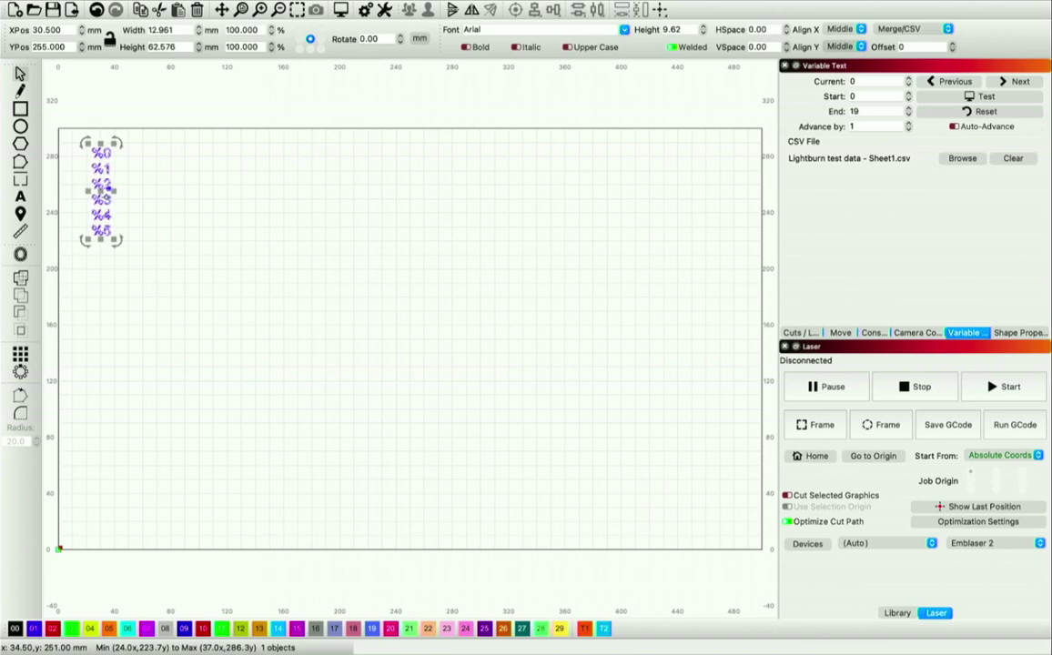
{"action": "left_click_drag", "start_coordinate": [102, 190], "coordinate": [254, 192]}
{"action": "left_click", "coordinate": [986, 96]}
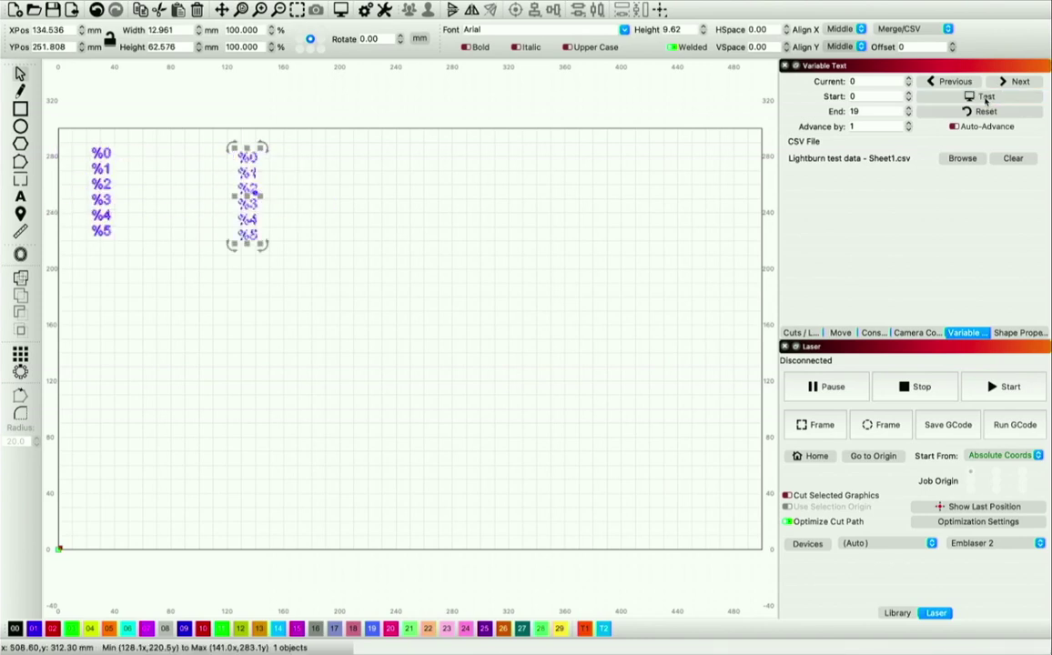
{"action": "left_click_drag", "start_coordinate": [278, 196], "coordinate": [333, 196]}
Move the original placeholder text block to about X 67, Y 250 mm and test the merge again.
{"action": "left_click", "coordinate": [100, 191]}
{"action": "left_click_drag", "start_coordinate": [100, 191], "coordinate": [153, 200]}
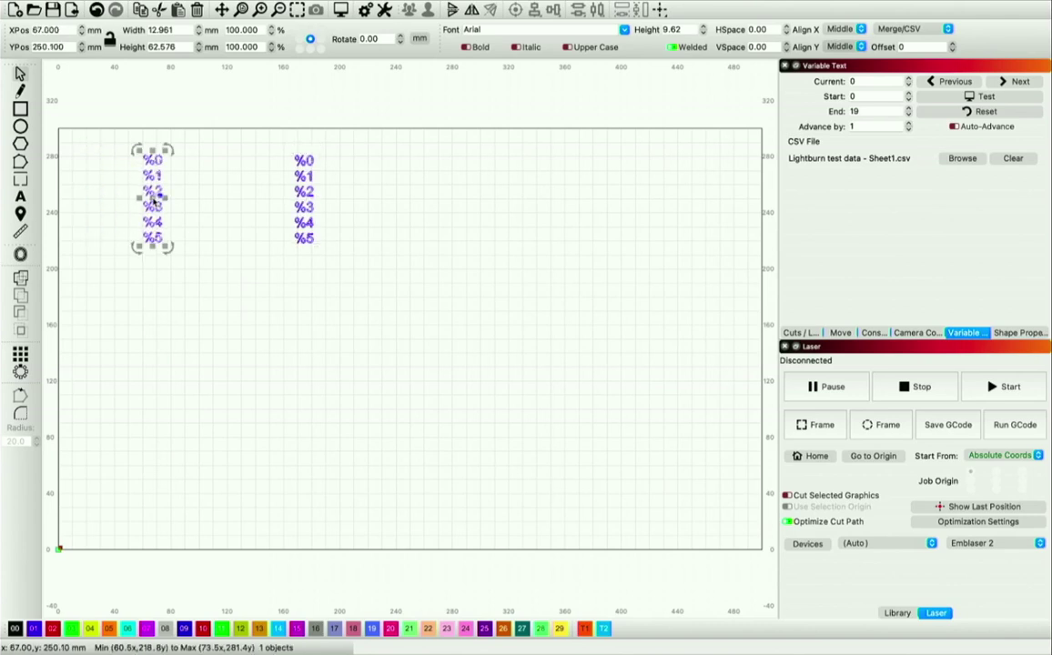
{"action": "left_click", "coordinate": [970, 98]}
{"action": "left_click", "coordinate": [284, 205]}
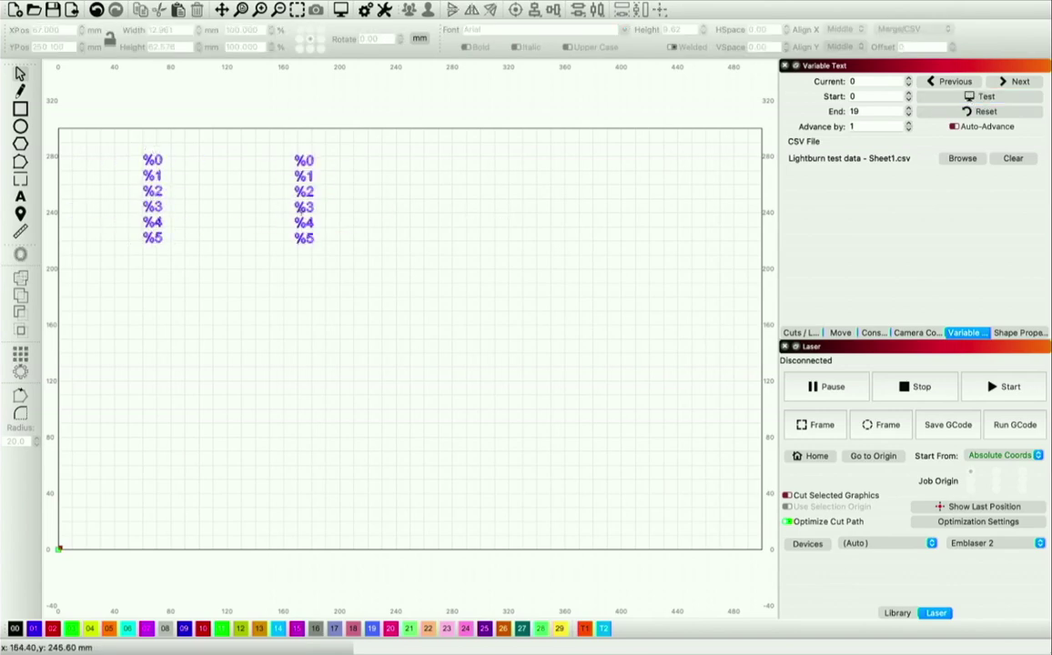
Move the copied text block to about X 204, Y 246 mm and test both blocks with the CSV data.
{"action": "left_click", "coordinate": [300, 200]}
{"action": "left_click_drag", "start_coordinate": [300, 200], "coordinate": [345, 206]}
{"action": "left_click", "coordinate": [987, 98]}
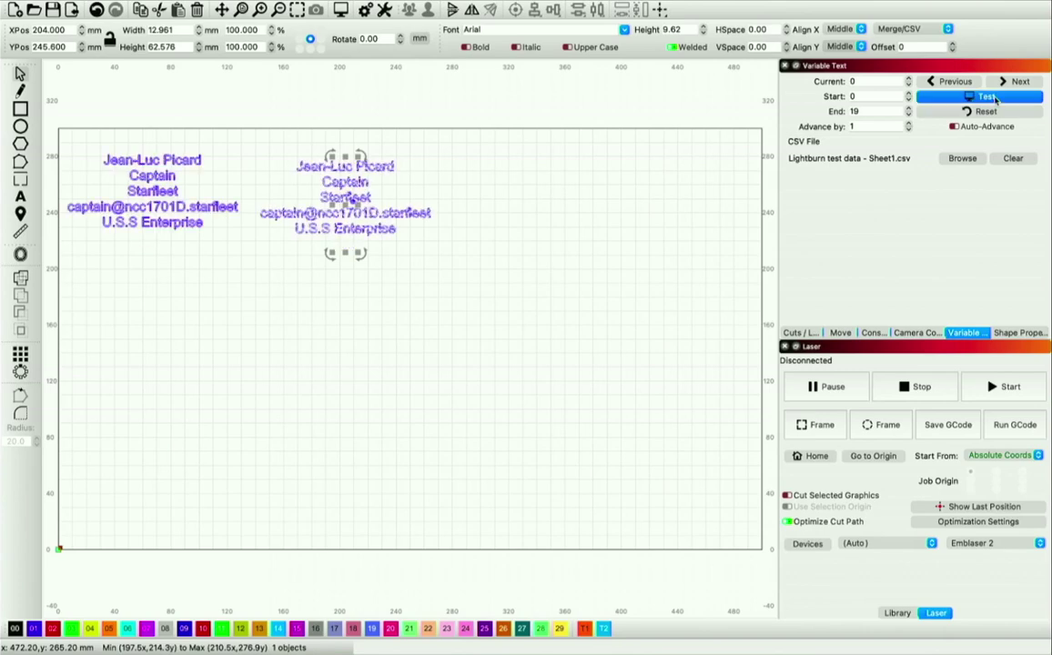
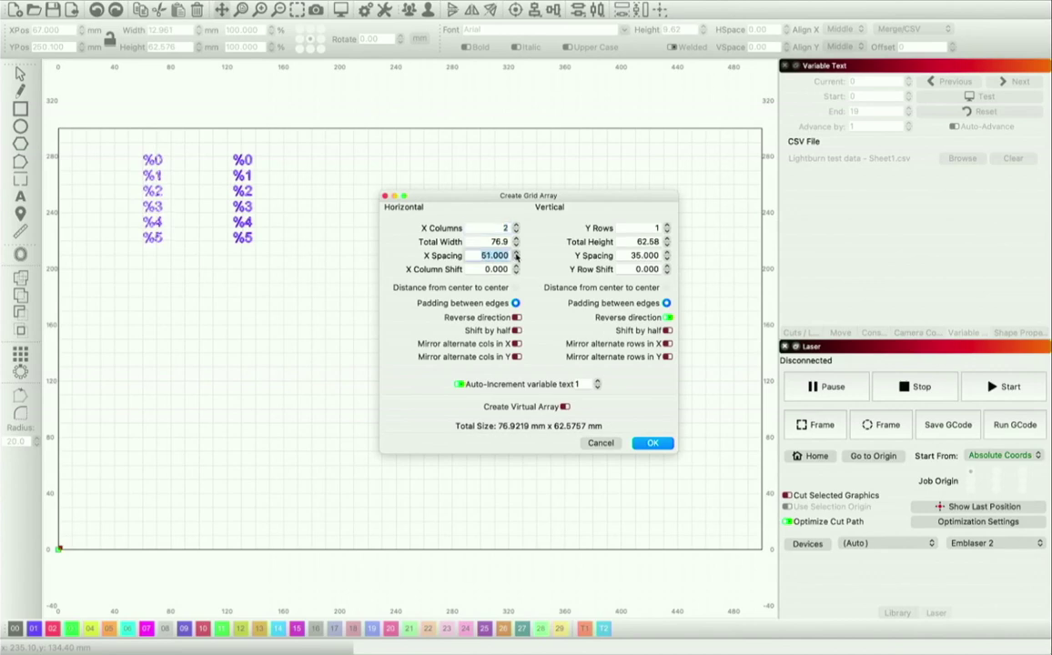
Set the grid array's horizontal spacing between columns to 100 mm.
{"action": "left_click", "coordinate": [516, 254]}
{"action": "left_click", "coordinate": [516, 254]}
{"action": "left_click", "coordinate": [516, 253]}
{"action": "left_click", "coordinate": [516, 254]}
{"action": "left_click", "coordinate": [516, 254]}
{"action": "left_click", "coordinate": [516, 254]}
{"action": "left_click", "coordinate": [516, 254]}
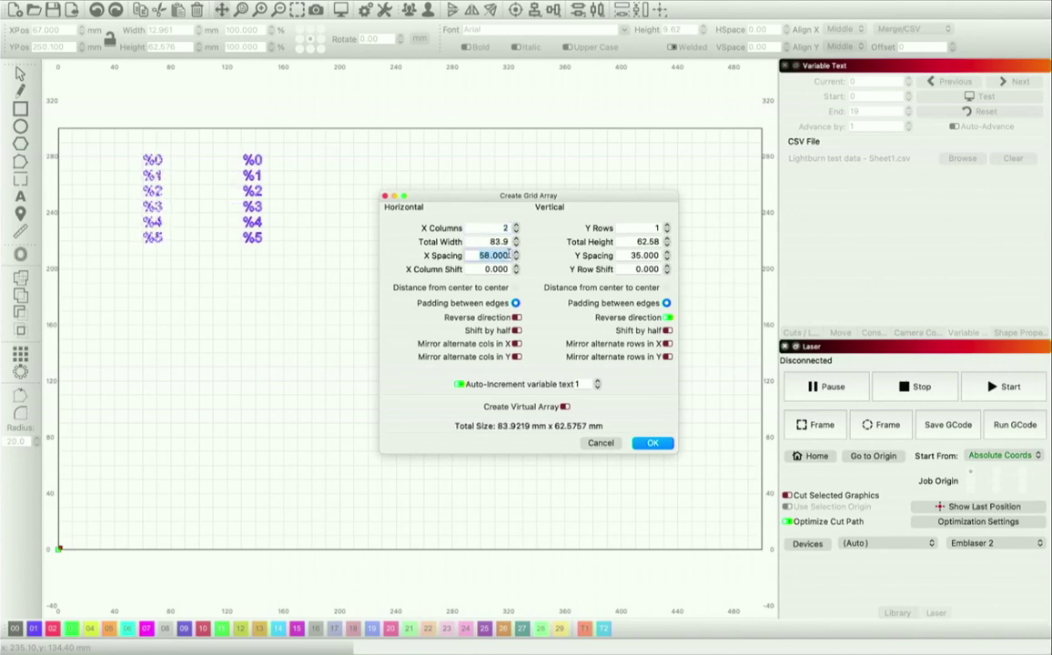
{"action": "type", "text": "80"}
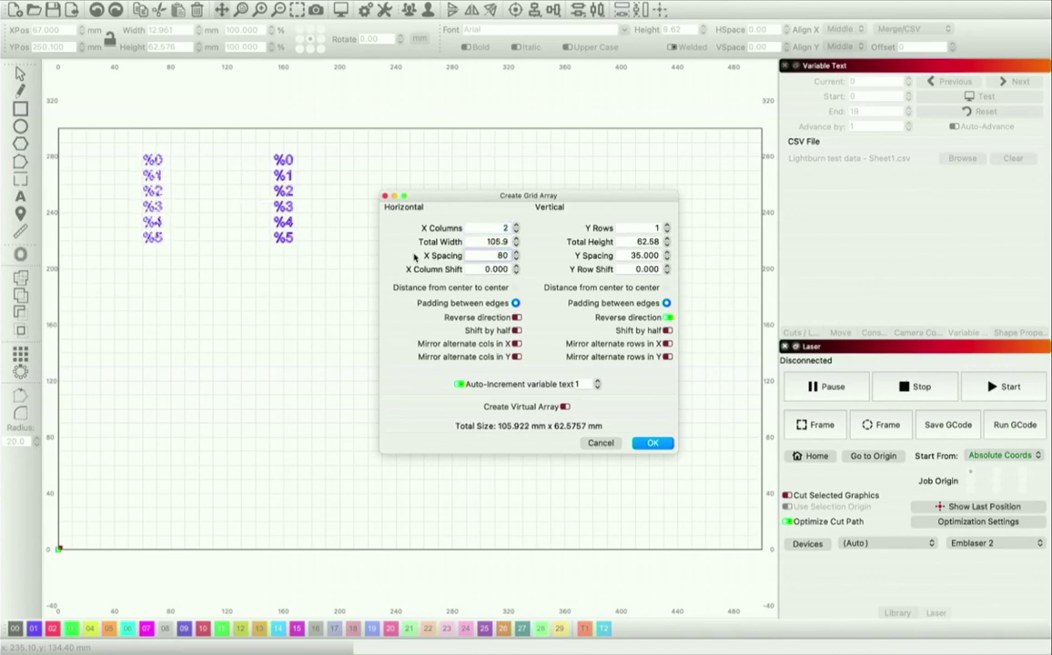
{"action": "key", "text": "BackSpace"}
{"action": "key", "text": "BackSpace"}
{"action": "type", "text": "100"}
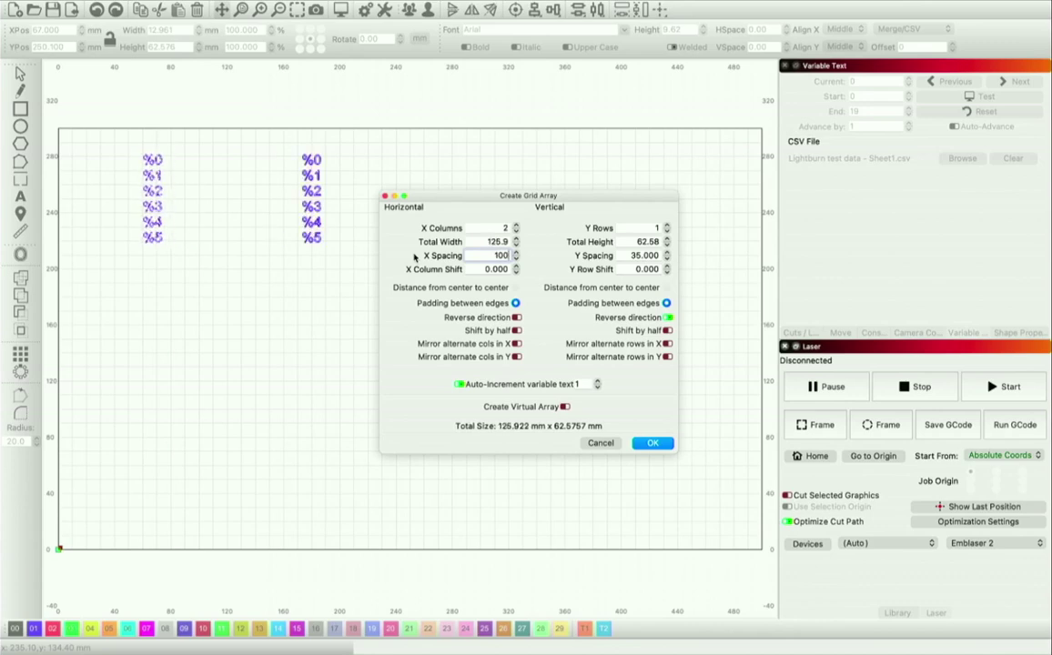
Create the grid array with 4 columns and 2 rows of the placeholder text block.
{"action": "left_click", "coordinate": [667, 224]}
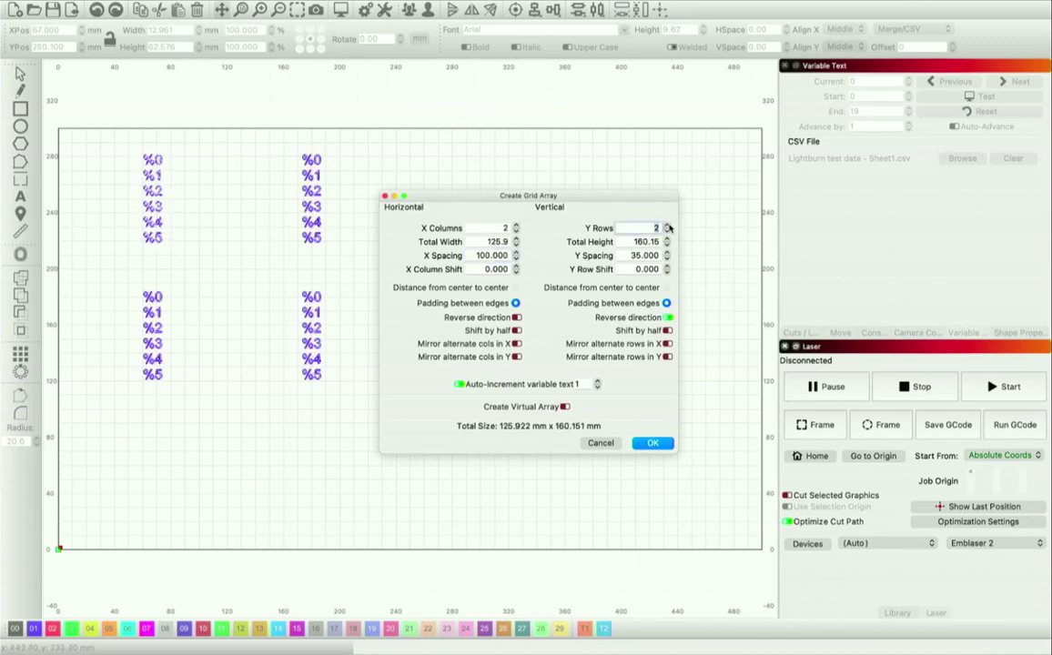
{"action": "left_click", "coordinate": [516, 225]}
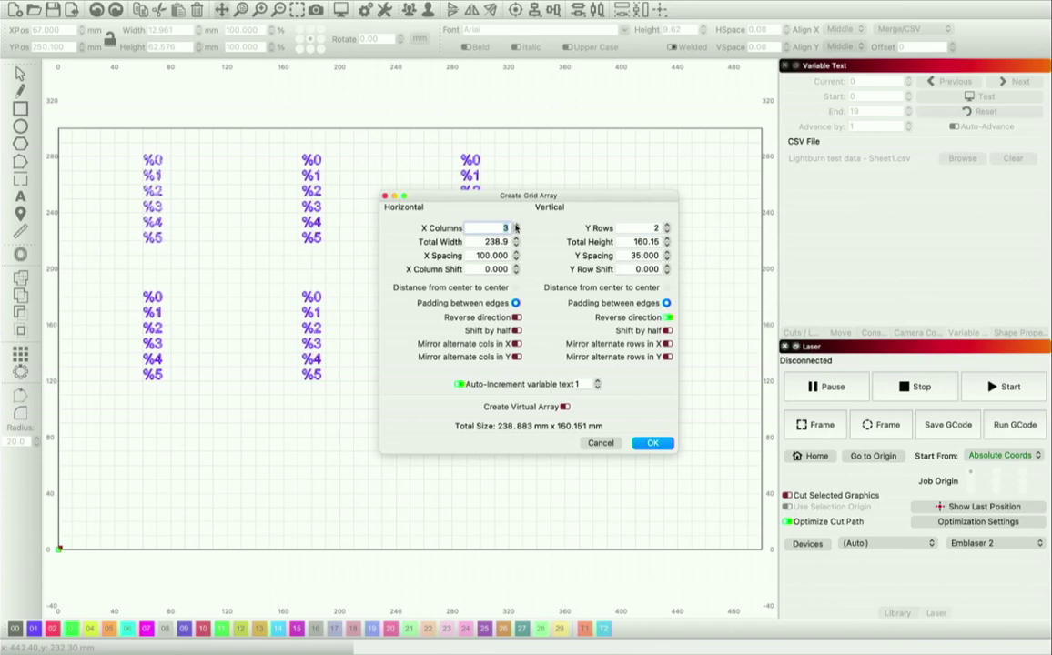
{"action": "left_click", "coordinate": [516, 225]}
{"action": "left_click", "coordinate": [662, 443]}
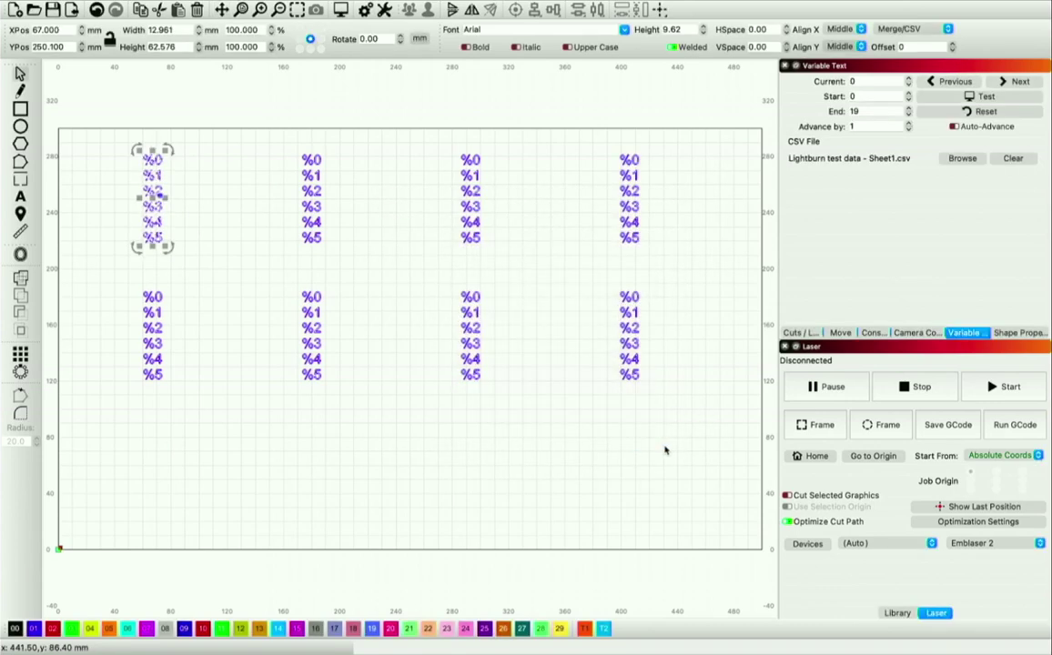
Preview the CSV merge across all eight text blocks, and end the preview.
{"action": "left_click_drag", "start_coordinate": [702, 442], "coordinate": [98, 143]}
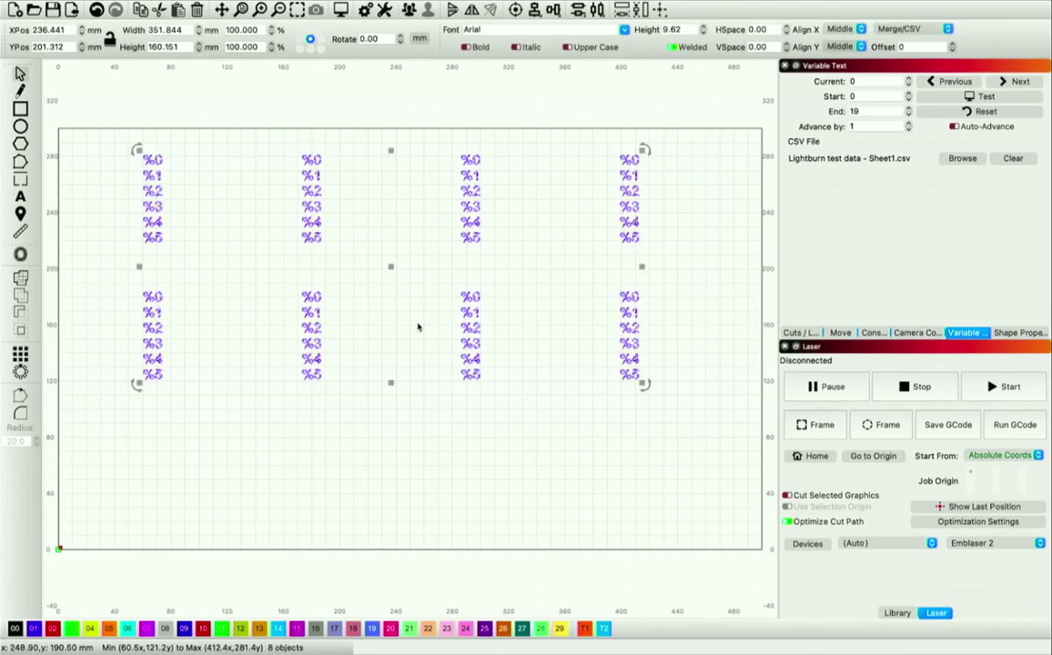
{"action": "left_click", "coordinate": [420, 429]}
{"action": "left_click", "coordinate": [1001, 97]}
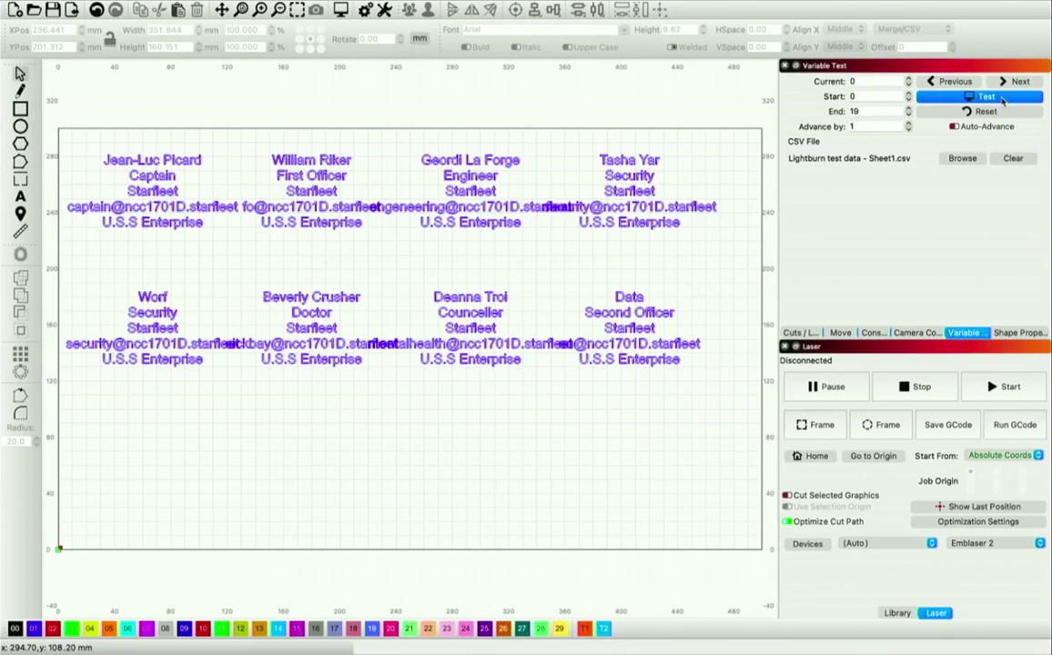
{"action": "left_click", "coordinate": [1001, 97]}
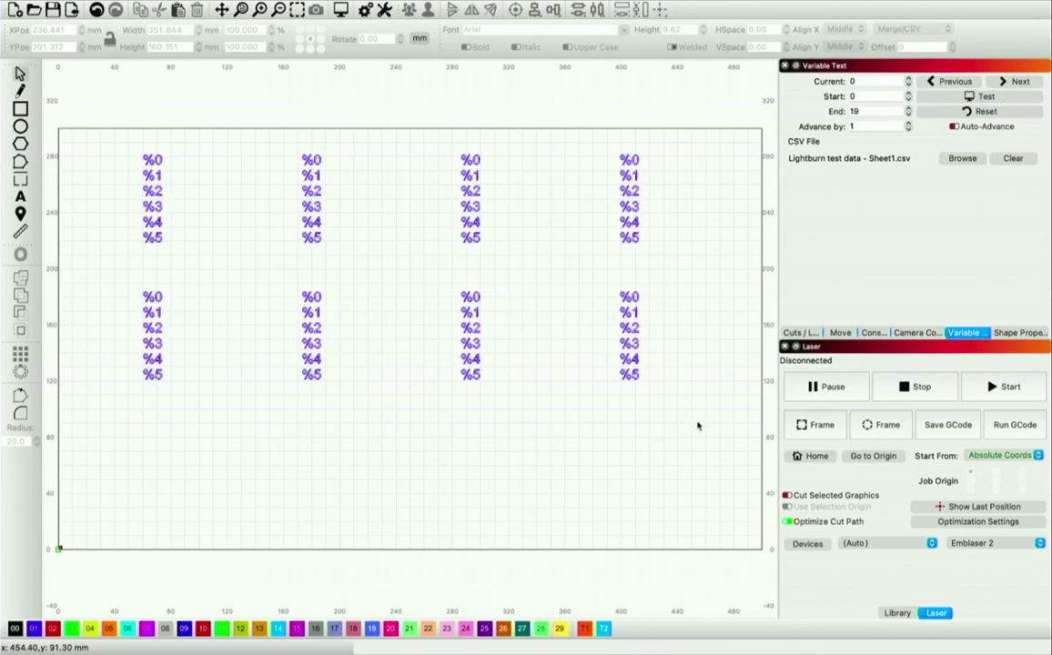
Delete every array copy, keeping only the original upper-left placeholder text block.
{"action": "left_click_drag", "start_coordinate": [667, 406], "coordinate": [584, 94]}
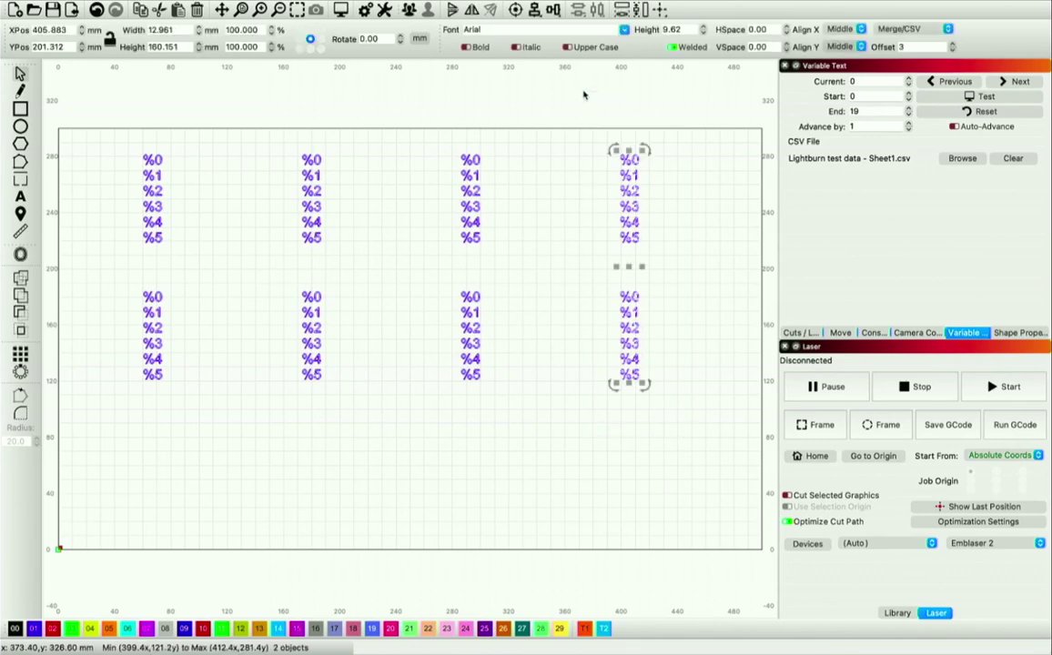
{"action": "key", "text": "Delete"}
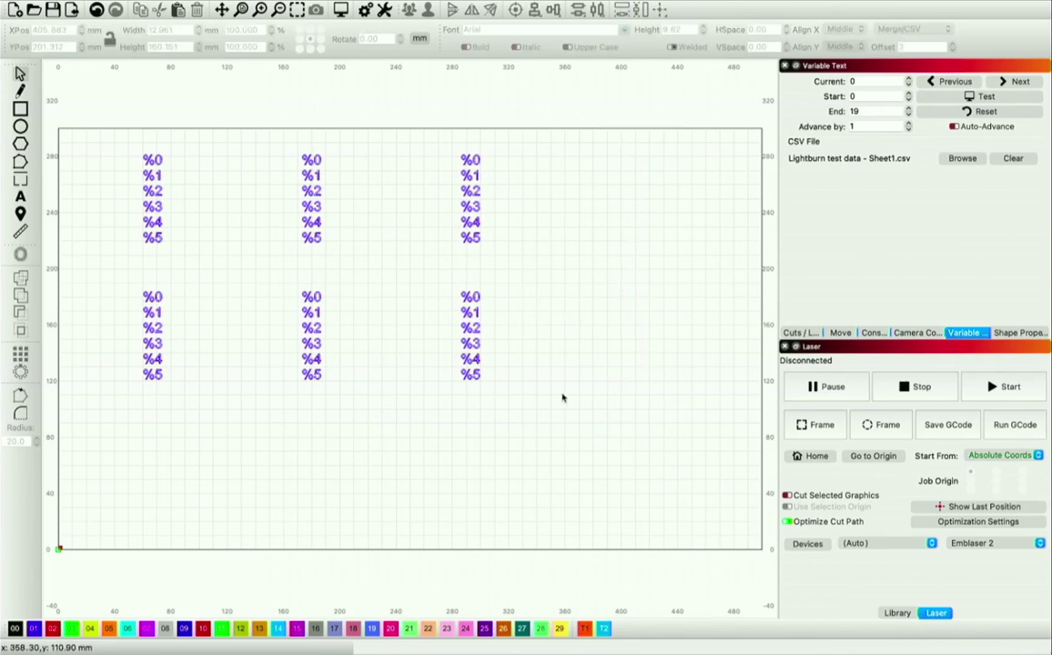
{"action": "mouse_move", "coordinate": [563, 397]}
{"action": "left_mouse_down"}
{"action": "mouse_move", "coordinate": [223, 356]}
{"action": "mouse_move", "coordinate": [111, 207]}
{"action": "mouse_move", "coordinate": [252, 134]}
{"action": "left_mouse_up"}
{"action": "key", "text": "Delete"}
{"action": "left_click_drag", "start_coordinate": [186, 455], "coordinate": [134, 265]}
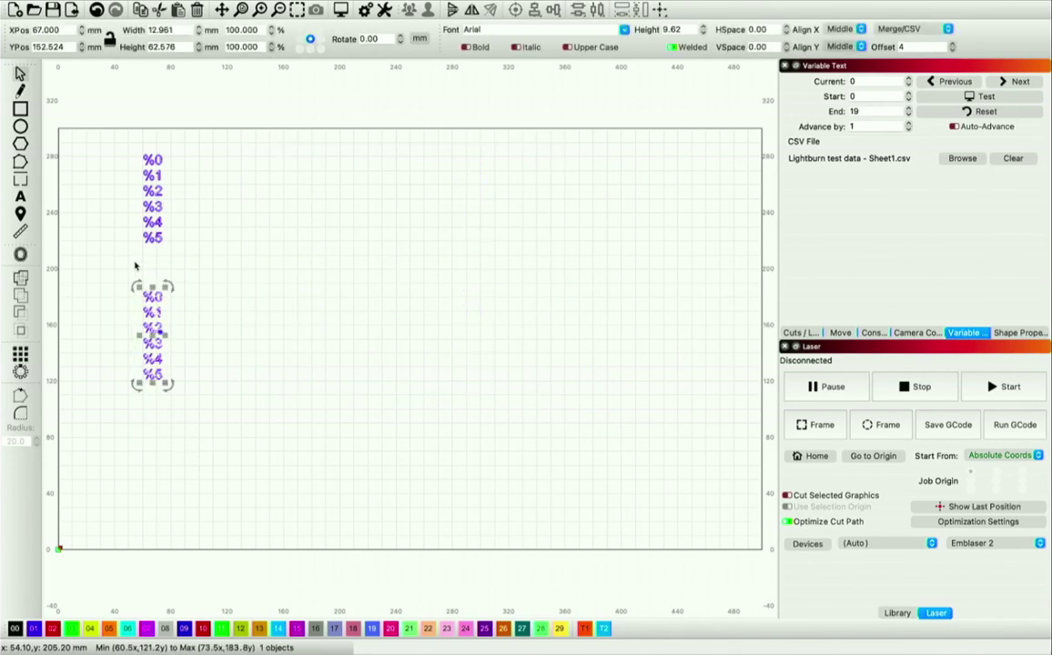
{"action": "key", "text": "Delete"}
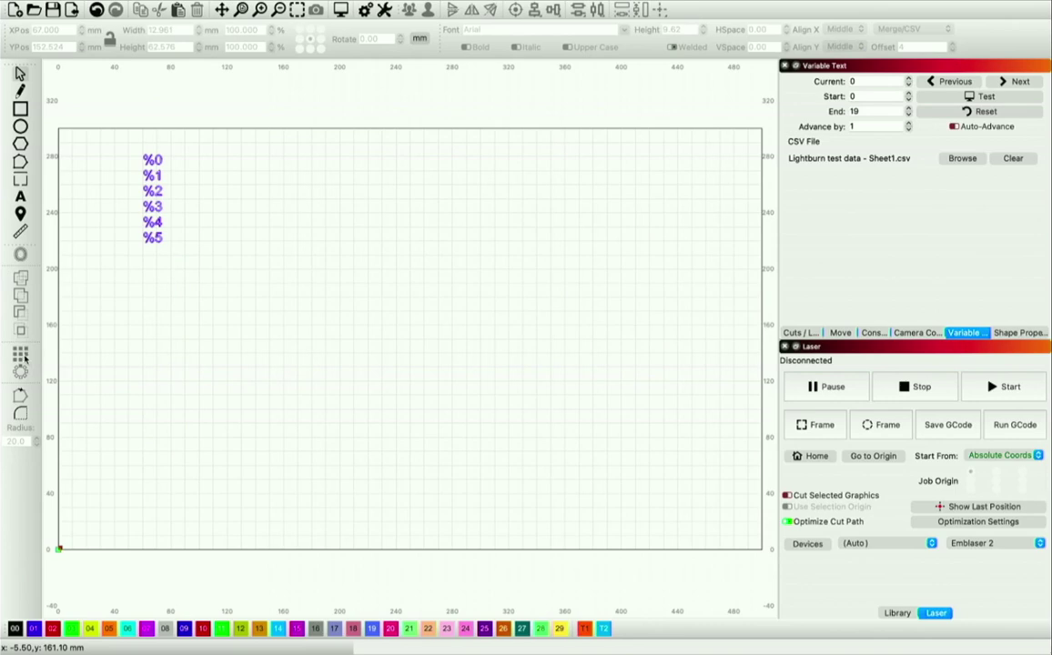
Create a grid array of the placeholder block with 3 columns, 2 rows and 150 mm horizontal spacing.
{"action": "left_click", "coordinate": [163, 184]}
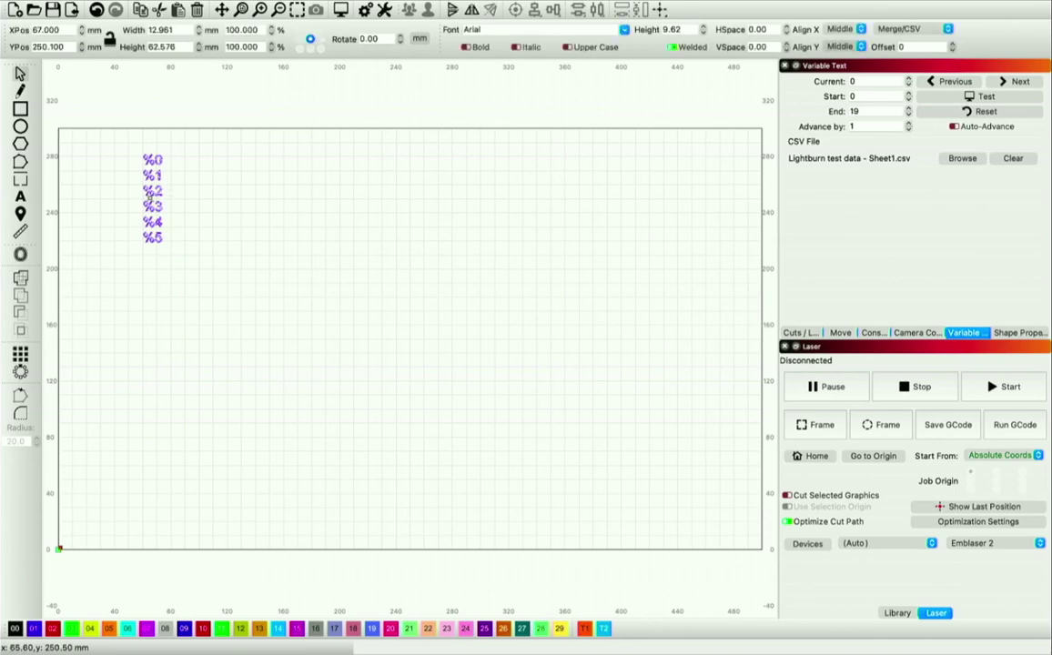
{"action": "left_click", "coordinate": [20, 357]}
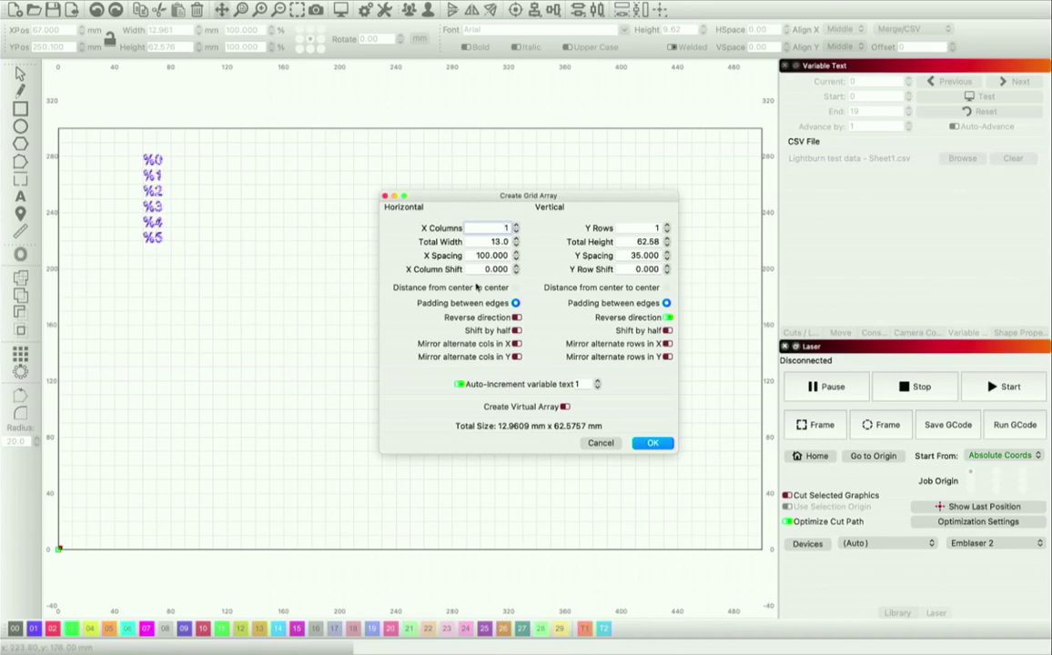
{"action": "left_click", "coordinate": [487, 256]}
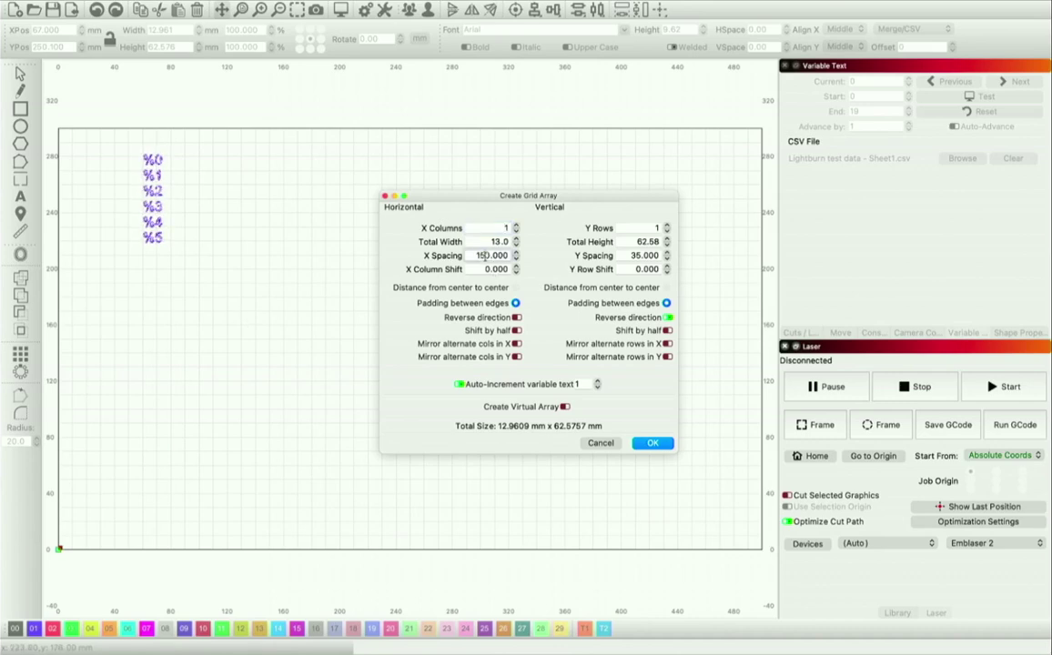
{"action": "left_click", "coordinate": [516, 225]}
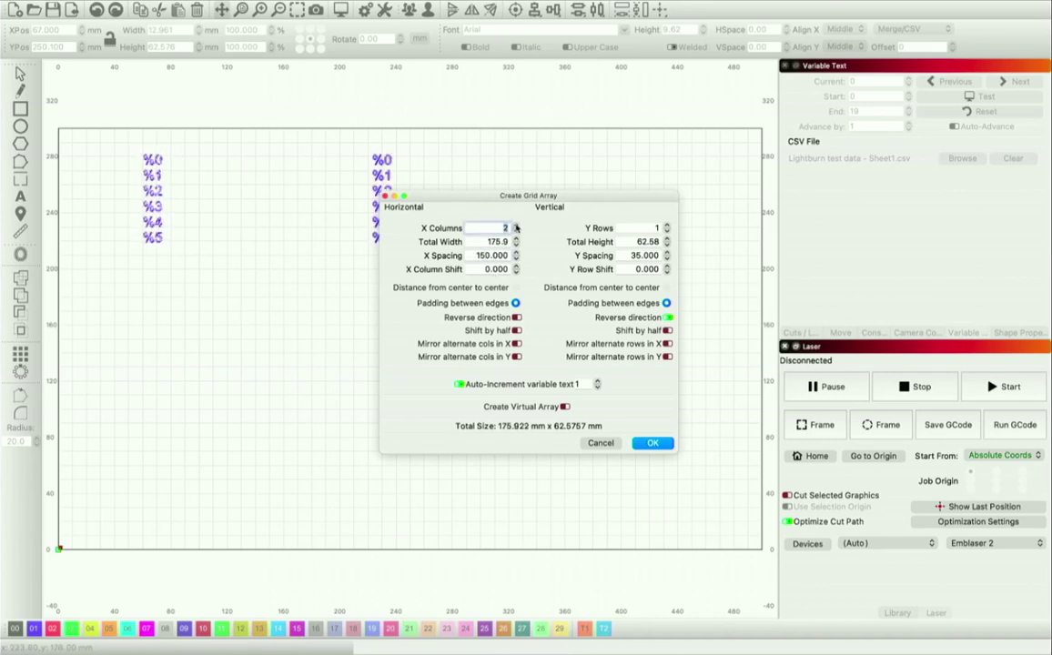
{"action": "left_click", "coordinate": [516, 226]}
{"action": "left_click", "coordinate": [667, 226]}
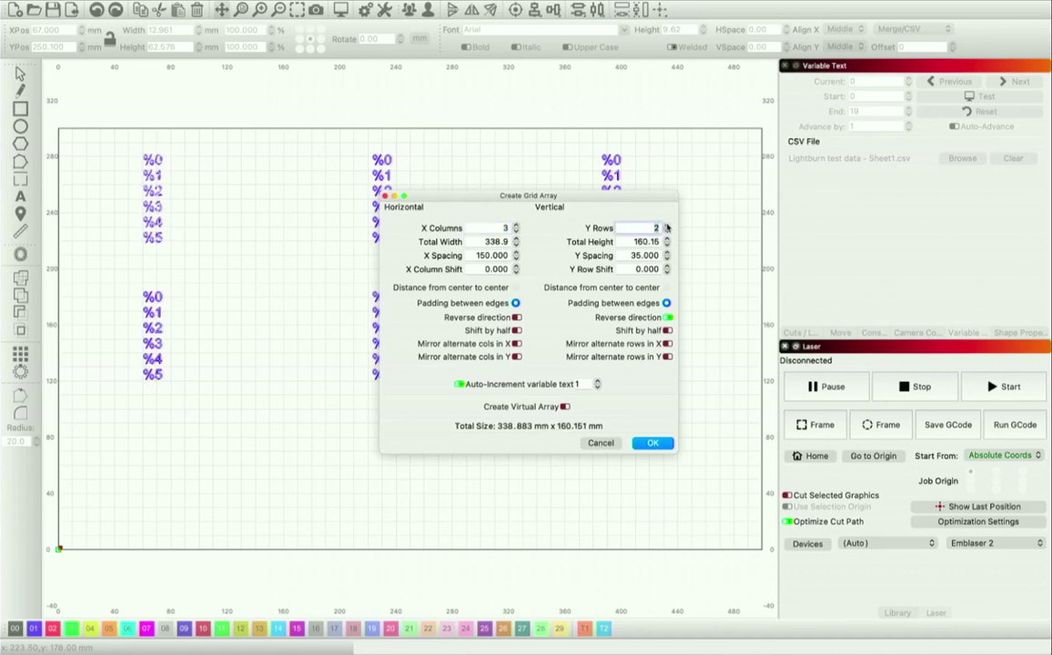
{"action": "left_click", "coordinate": [653, 443]}
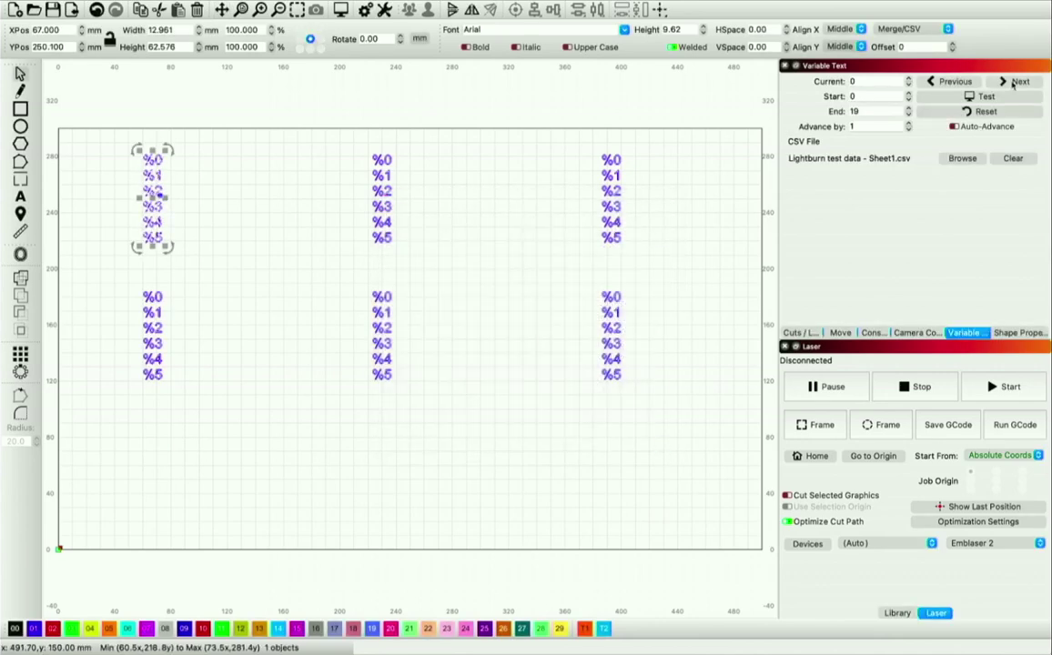
Test the CSV merge on the array with three columns and two rows.
{"action": "left_click", "coordinate": [987, 98]}
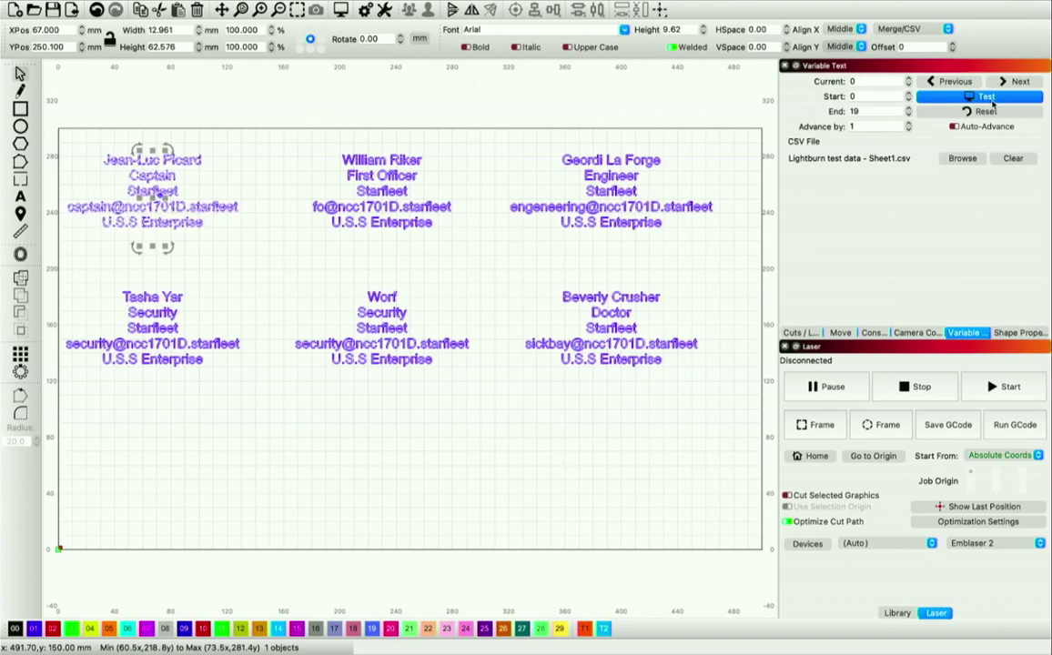
{"action": "left_click", "coordinate": [990, 98]}
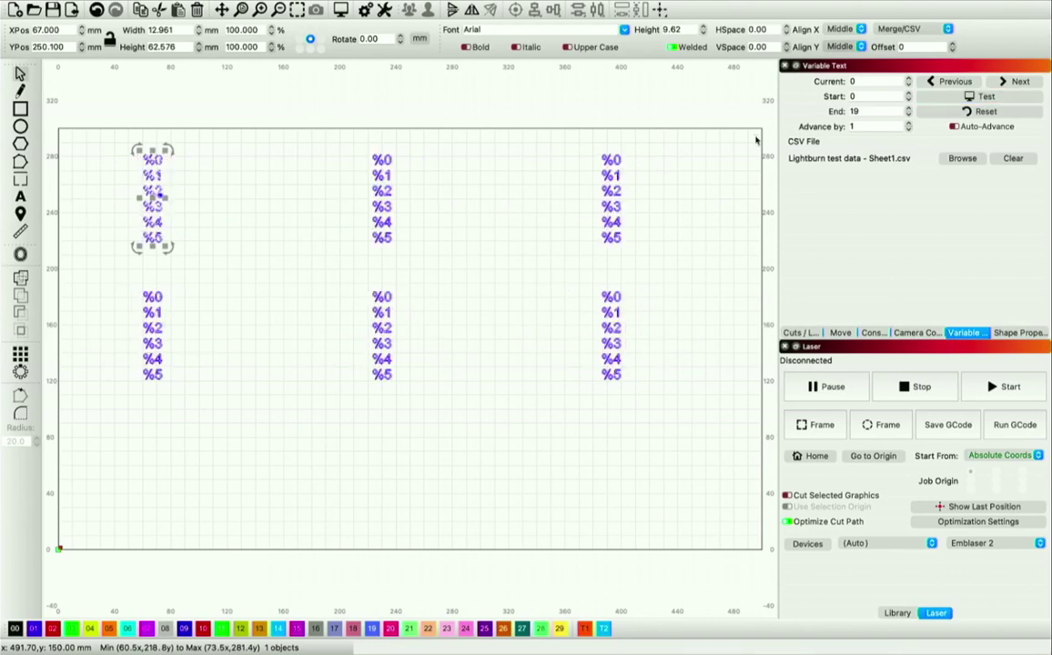
{"action": "left_click", "coordinate": [291, 299]}
{"action": "left_click", "coordinate": [987, 98]}
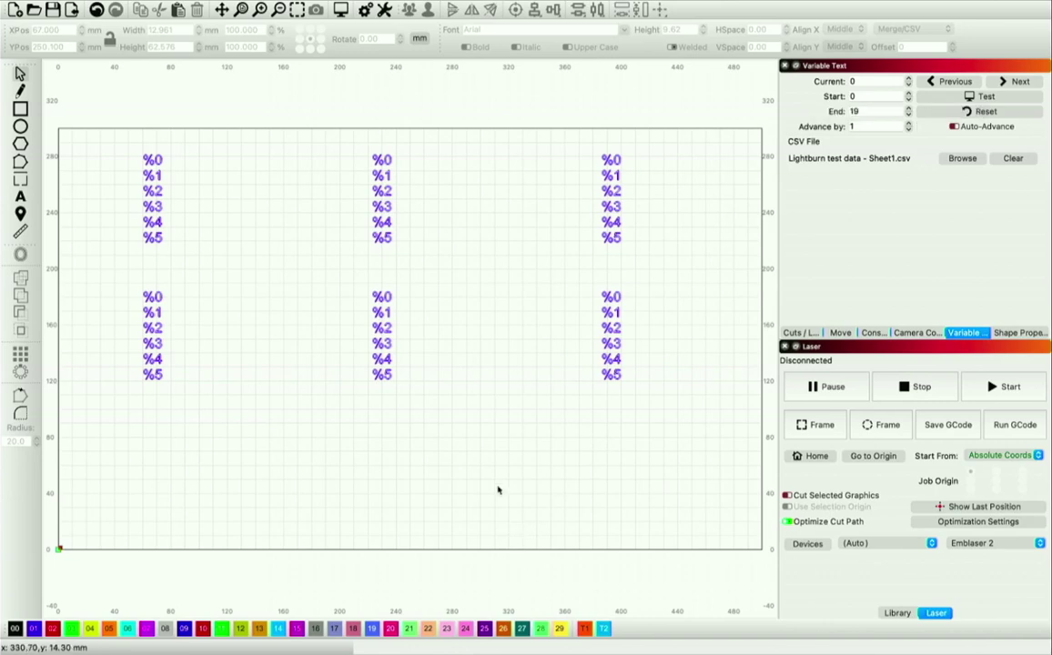
Delete the five array copies, leaving only the original placeholder text block.
{"action": "left_click_drag", "start_coordinate": [672, 432], "coordinate": [112, 280]}
{"action": "left_click_drag", "start_coordinate": [683, 312], "coordinate": [363, 150]}
{"action": "key", "text": "Delete"}
Move the placeholder block to the middle of the bed, enlarge it, and scale it down to about 18 × 88 mm.
{"action": "left_click_drag", "start_coordinate": [156, 202], "coordinate": [415, 359]}
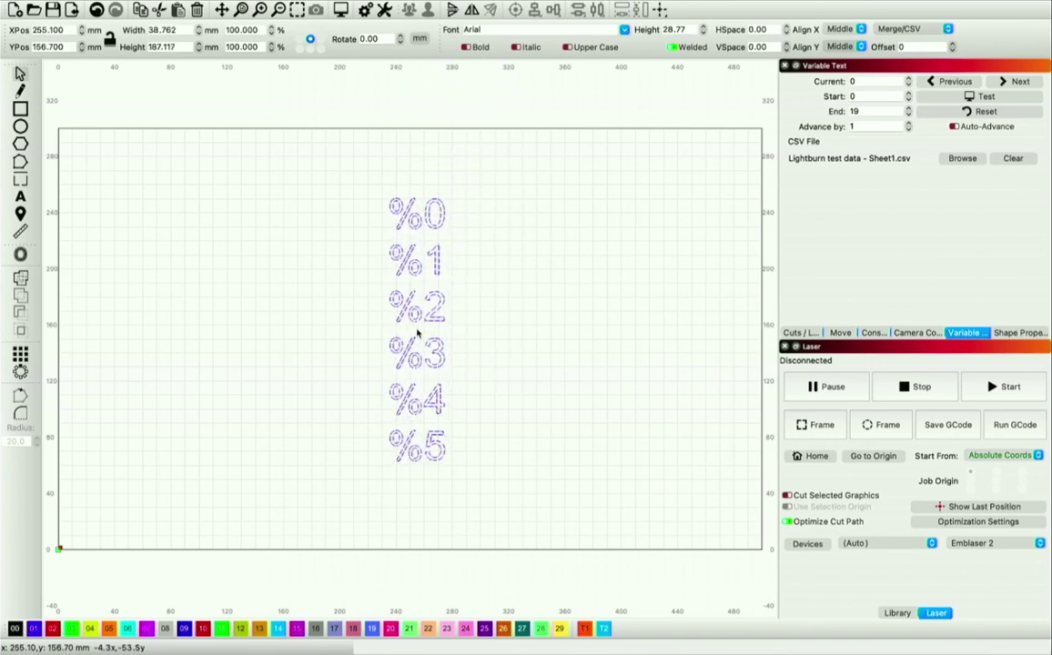
{"action": "left_click", "coordinate": [551, 368]}
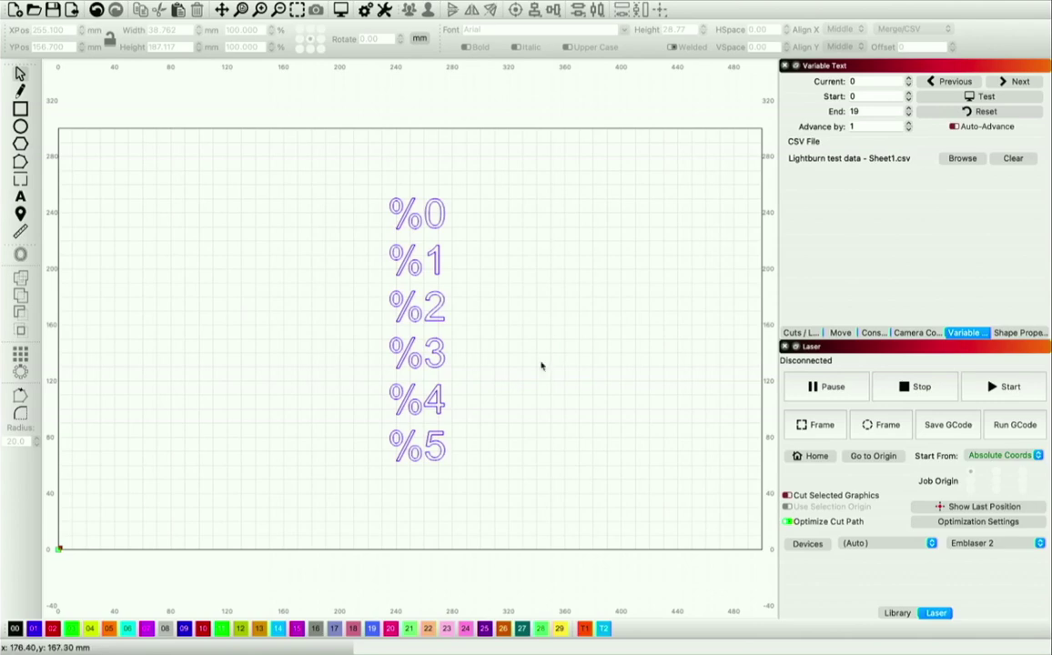
{"action": "left_click", "coordinate": [453, 360]}
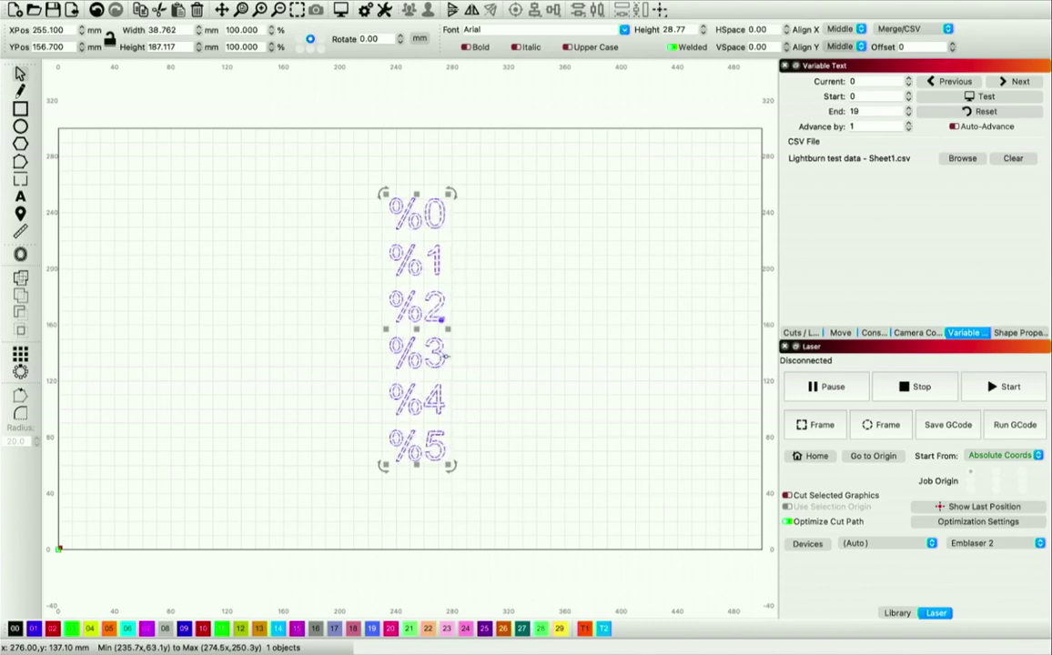
{"action": "left_click_drag", "start_coordinate": [449, 465], "coordinate": [419, 312]}
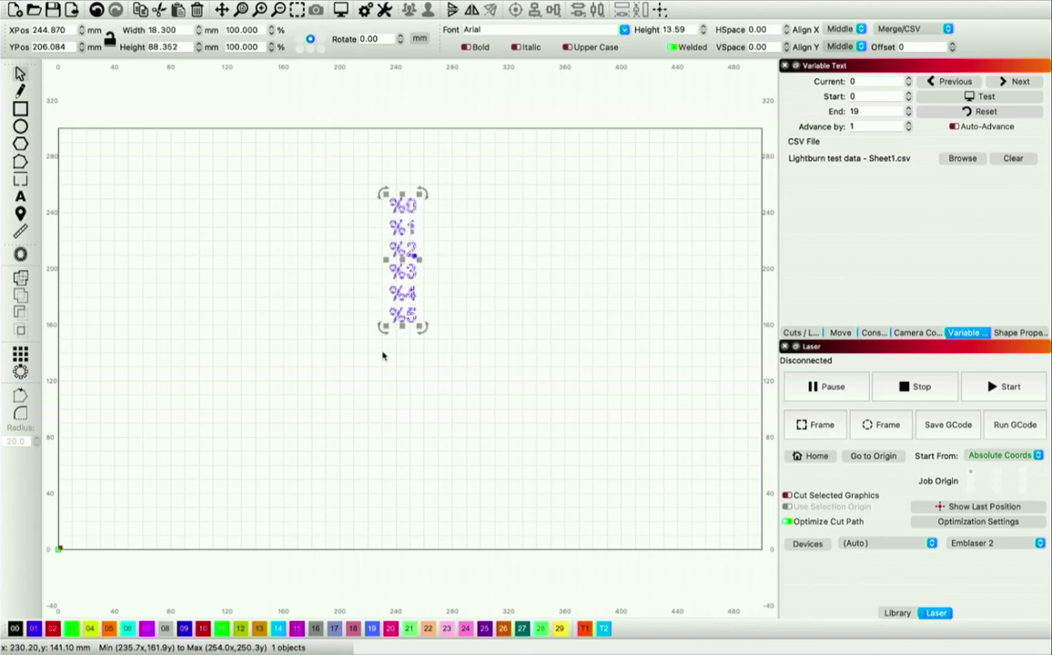
Replace the multi-line block with separate texts: %0 at about X 112, Y 198 mm and %1 at about X 103, Y 151 mm.
{"action": "key", "text": "Delete"}
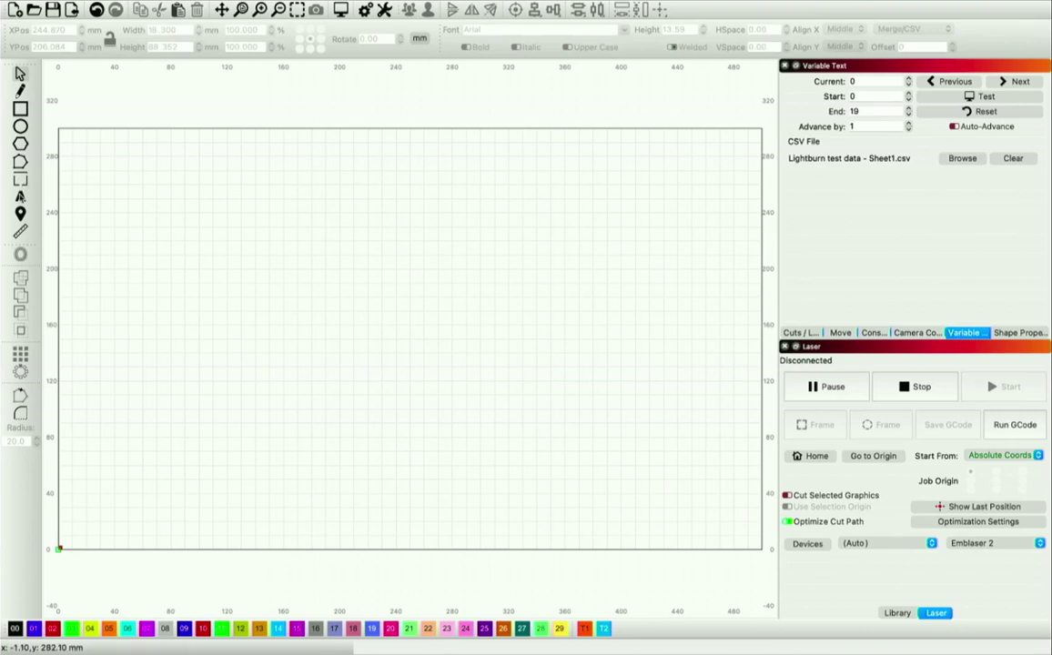
{"action": "left_click", "coordinate": [20, 197]}
{"action": "left_click", "coordinate": [216, 271]}
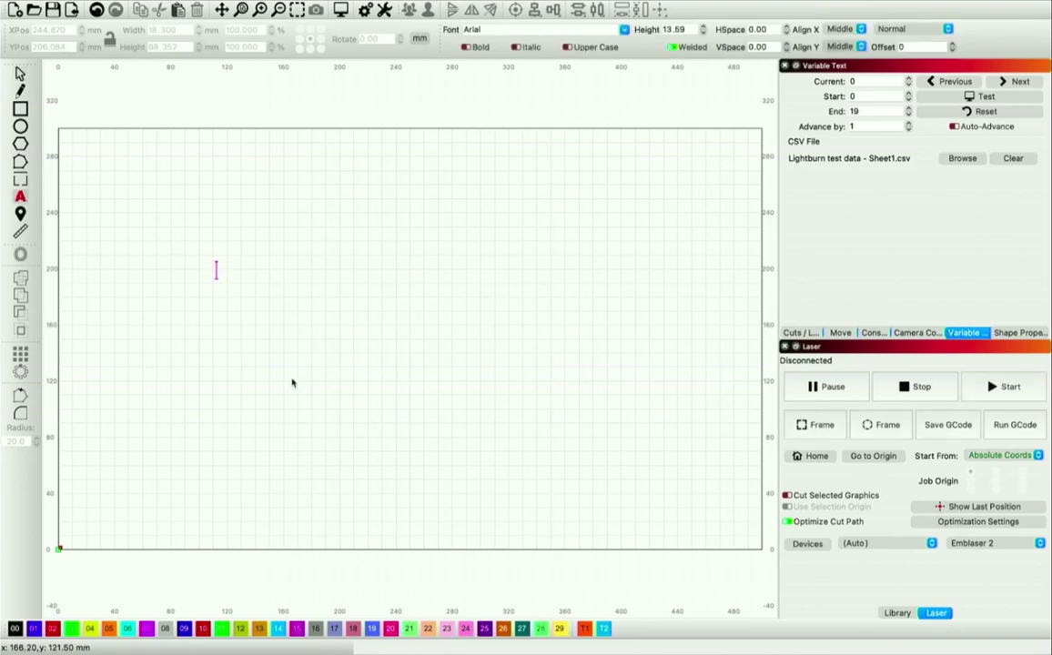
{"action": "type", "text": "%0"}
{"action": "left_click", "coordinate": [337, 437]}
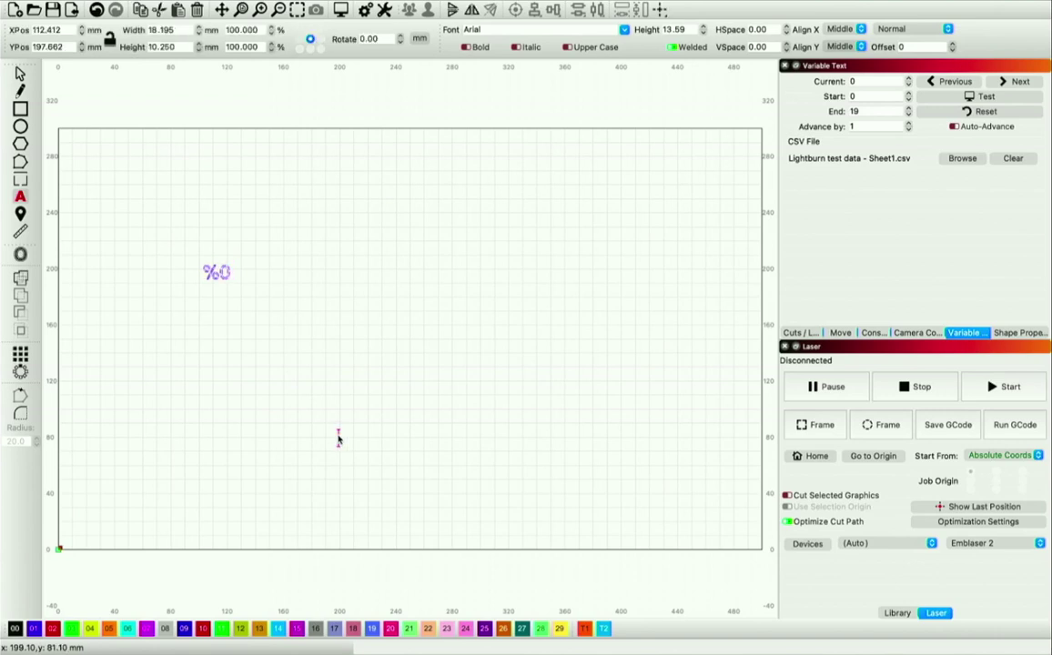
{"action": "left_click", "coordinate": [233, 345]}
{"action": "left_click", "coordinate": [206, 336]}
{"action": "type", "text": "%1"}
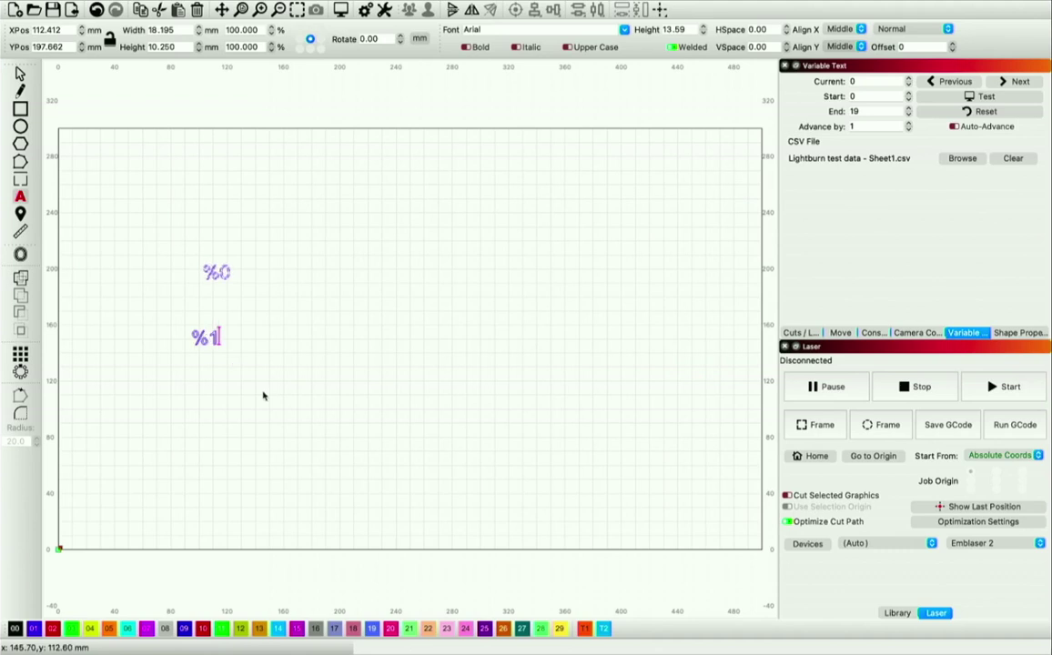
{"action": "left_click", "coordinate": [263, 393]}
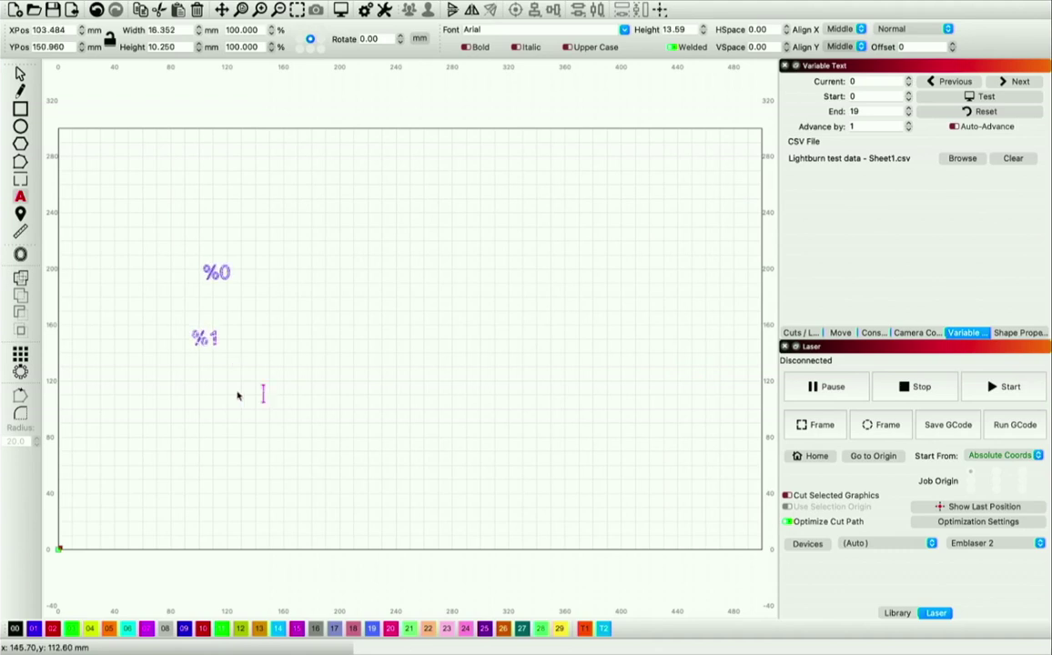
Add separate text objects %2 at about X 98, Y 98 mm and %3 at about X 108, Y 53 mm.
{"action": "left_click", "coordinate": [196, 410]}
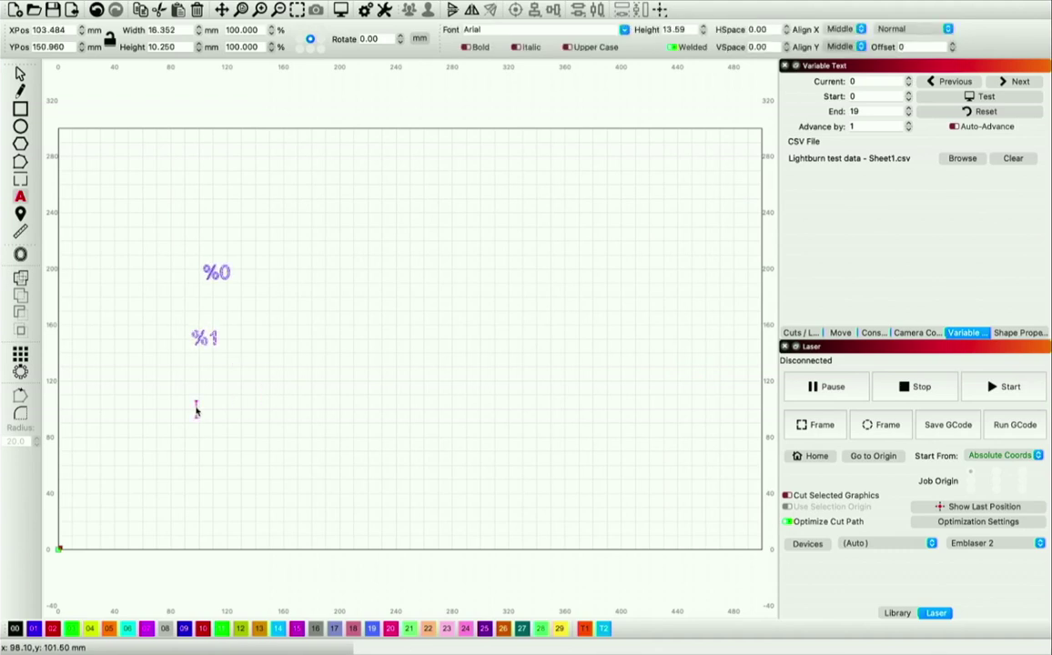
{"action": "type", "text": "%2"}
{"action": "left_click", "coordinate": [209, 474]}
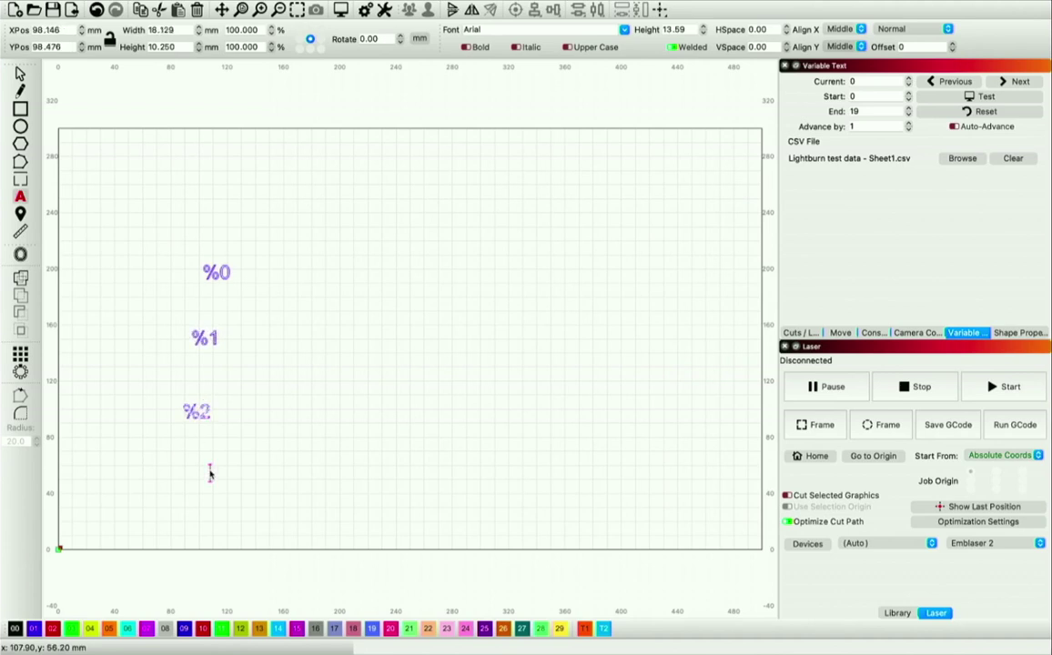
{"action": "type", "text": "%3"}
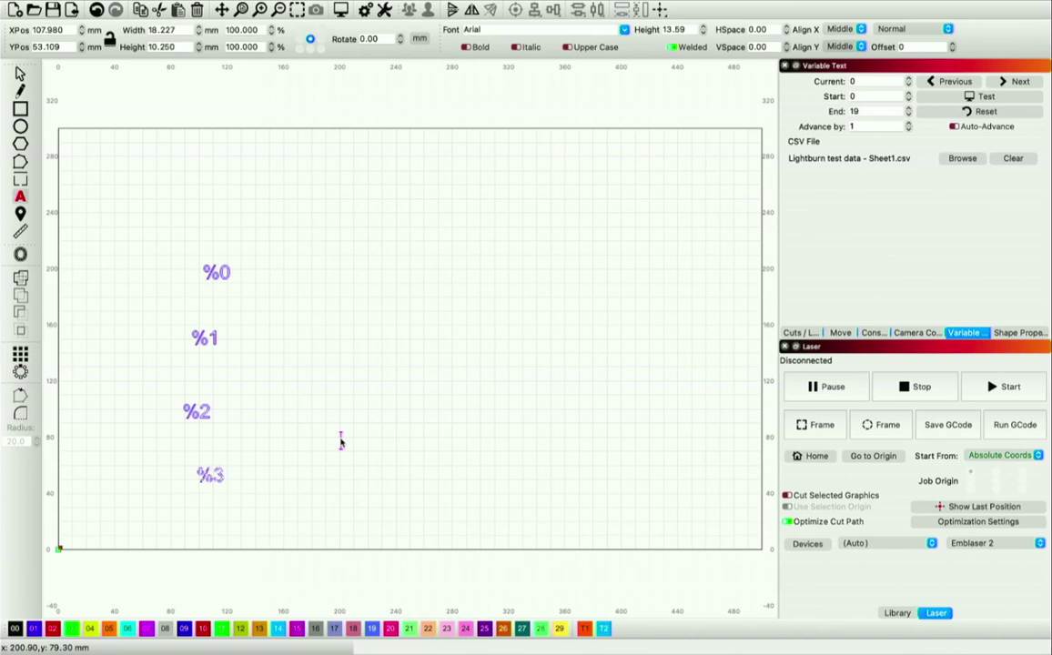
Add separate text objects %4 at about X 201, Y 76 mm and %5 at about X 198, Y 27 mm.
{"action": "left_click", "coordinate": [342, 443]}
{"action": "type", "text": "%4"}
{"action": "left_click", "coordinate": [344, 481]}
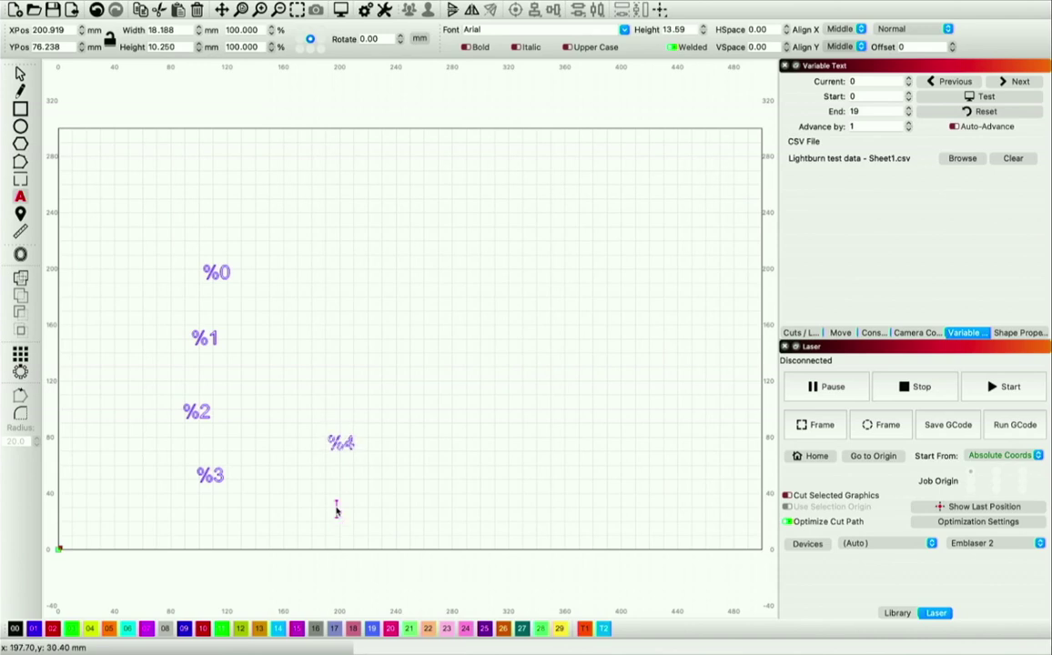
{"action": "left_click", "coordinate": [335, 512]}
{"action": "type", "text": "%5"}
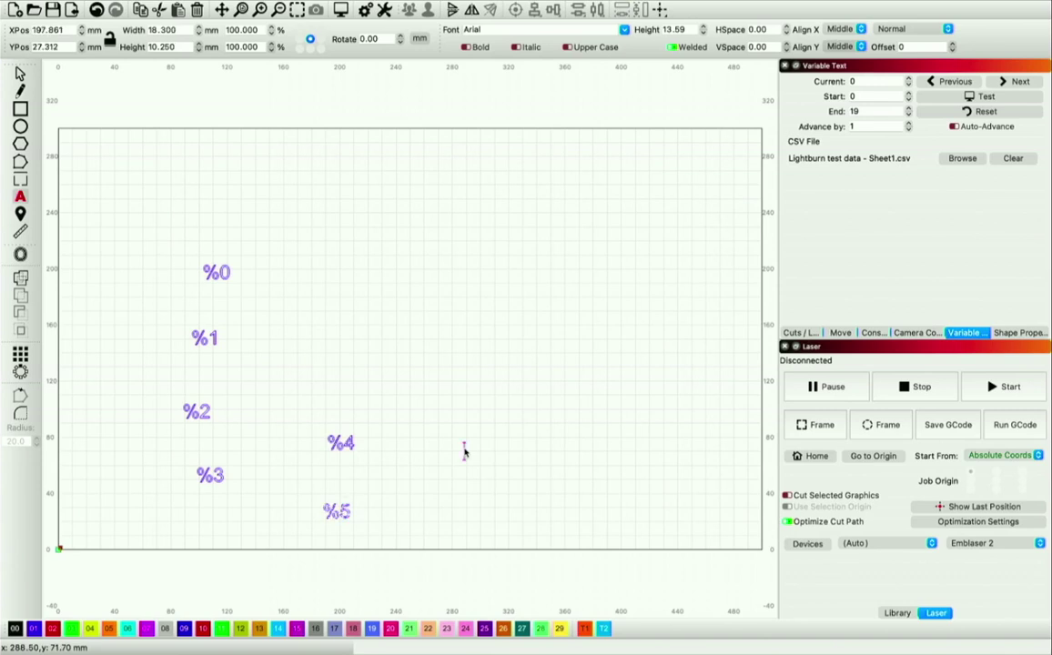
{"action": "key", "text": "Escape"}
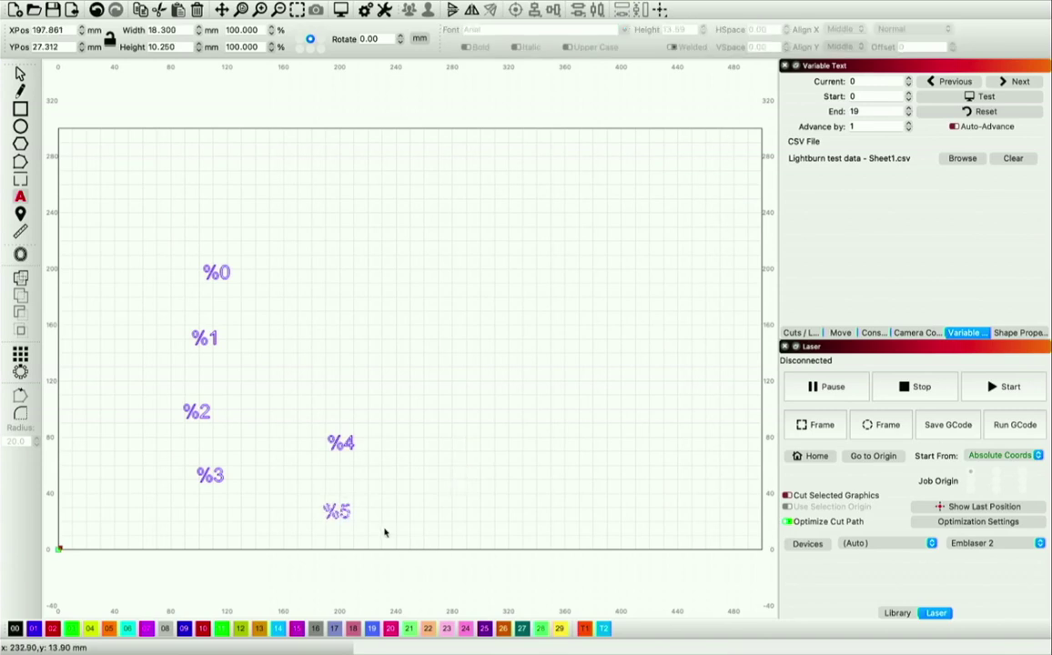
{"action": "left_click", "coordinate": [146, 242]}
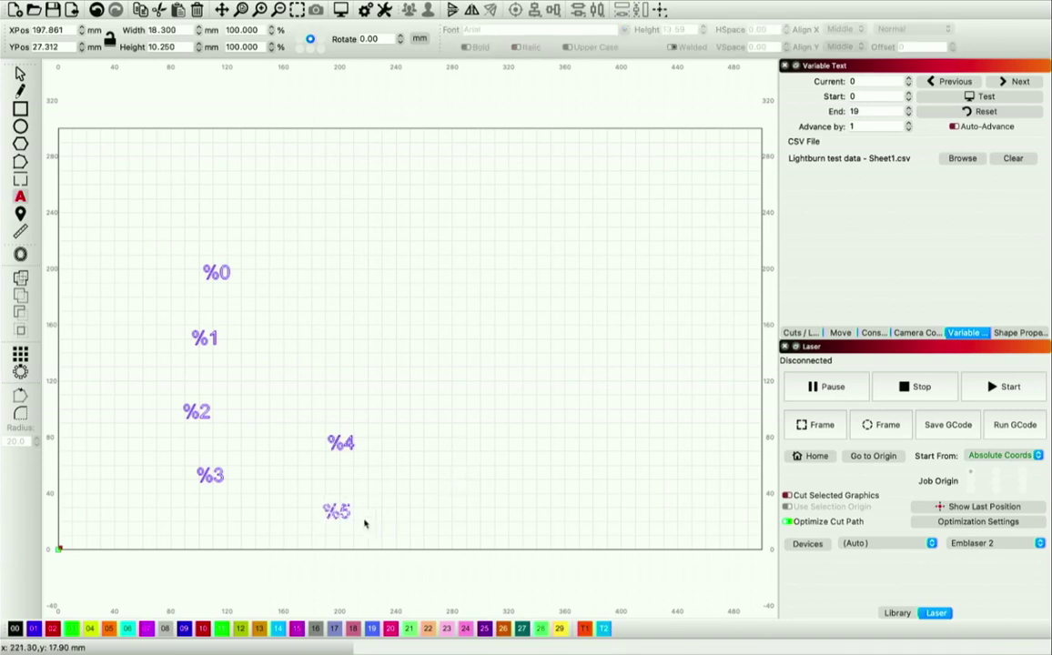
Set all six placeholder texts, %0 through %5, to Merge/CSV and preview them with the merged data.
{"action": "left_click", "coordinate": [165, 222]}
{"action": "key", "text": "Escape"}
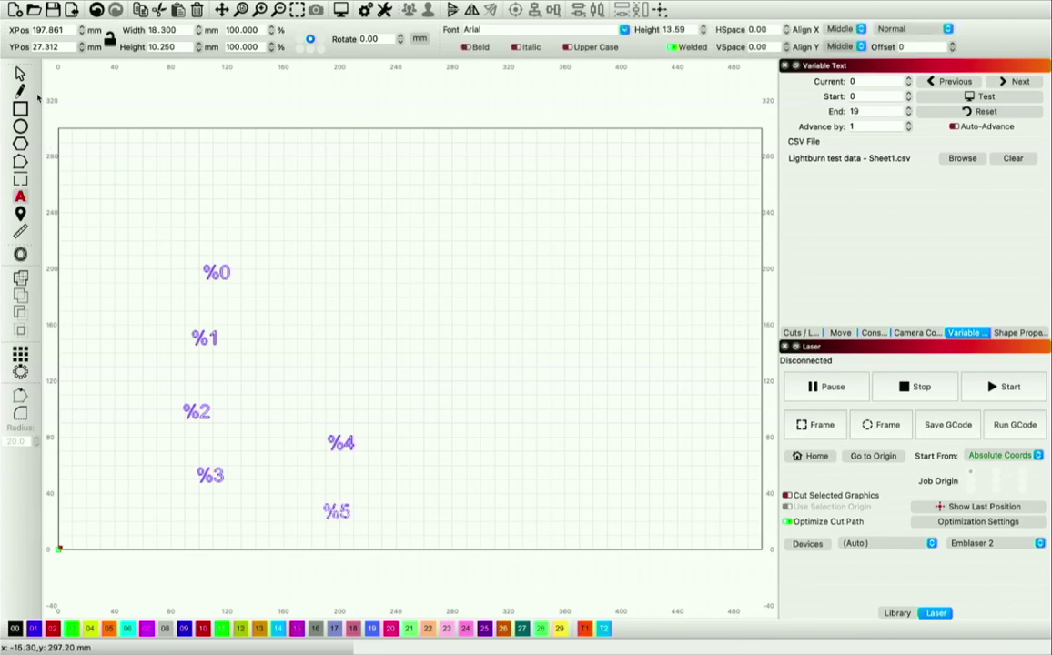
{"action": "key", "text": "Escape"}
{"action": "left_click", "coordinate": [337, 510]}
{"action": "left_click_drag", "start_coordinate": [376, 528], "coordinate": [139, 180]}
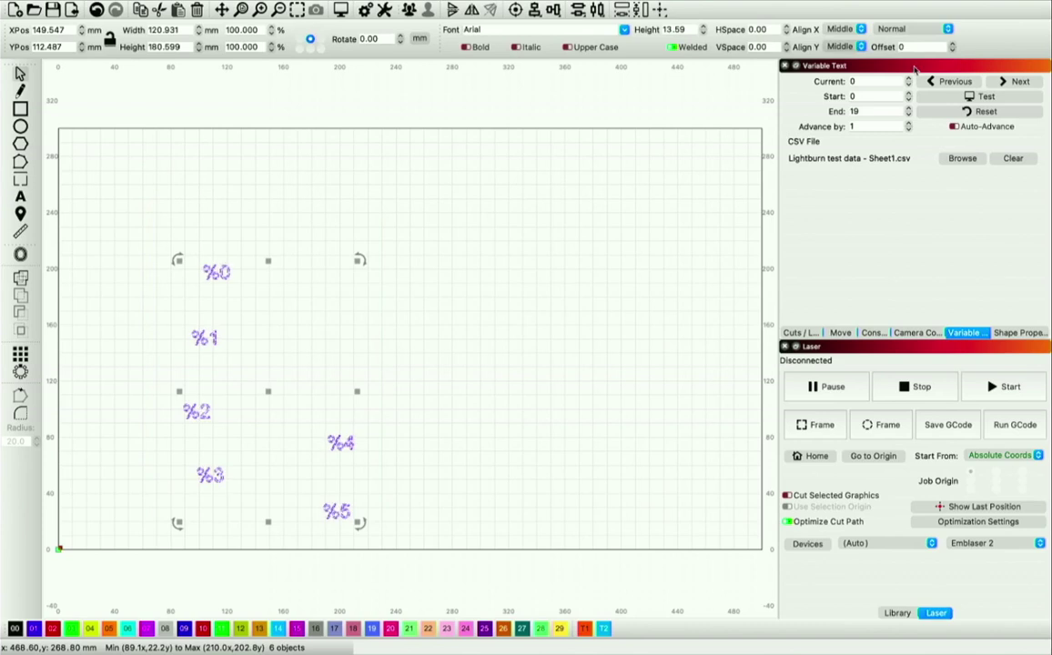
{"action": "left_click", "coordinate": [928, 29]}
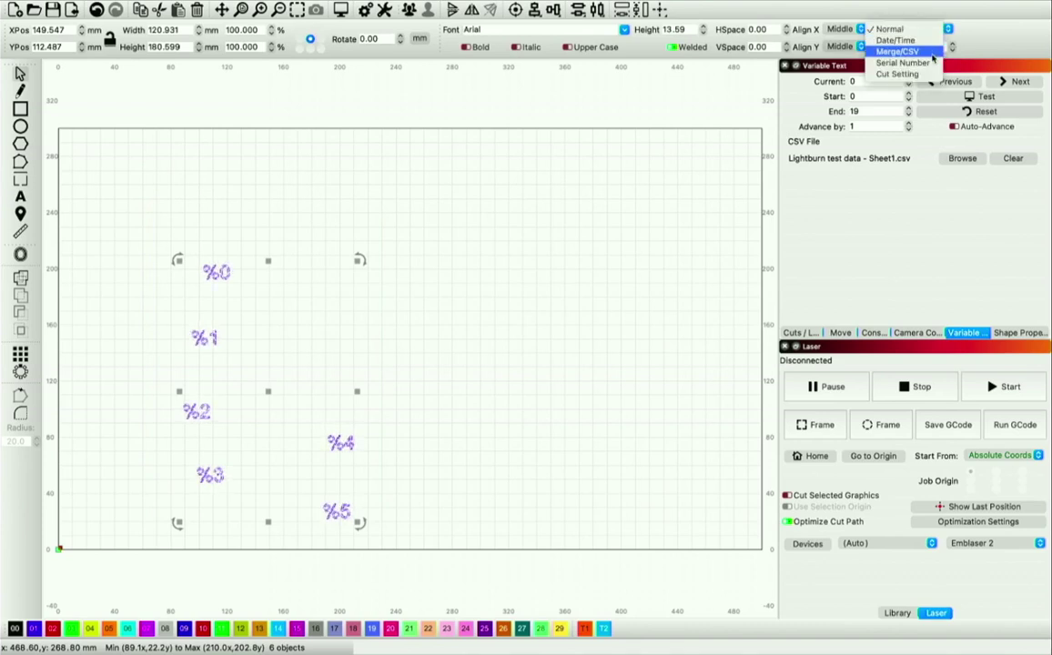
{"action": "left_click", "coordinate": [931, 54]}
{"action": "left_click", "coordinate": [480, 350]}
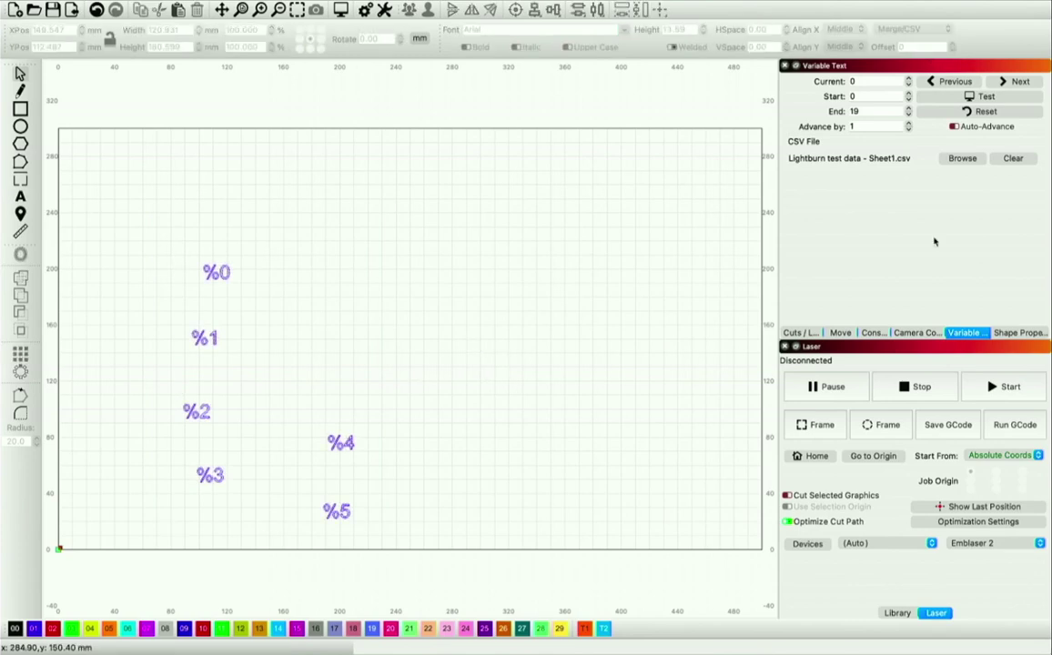
{"action": "left_click", "coordinate": [980, 98]}
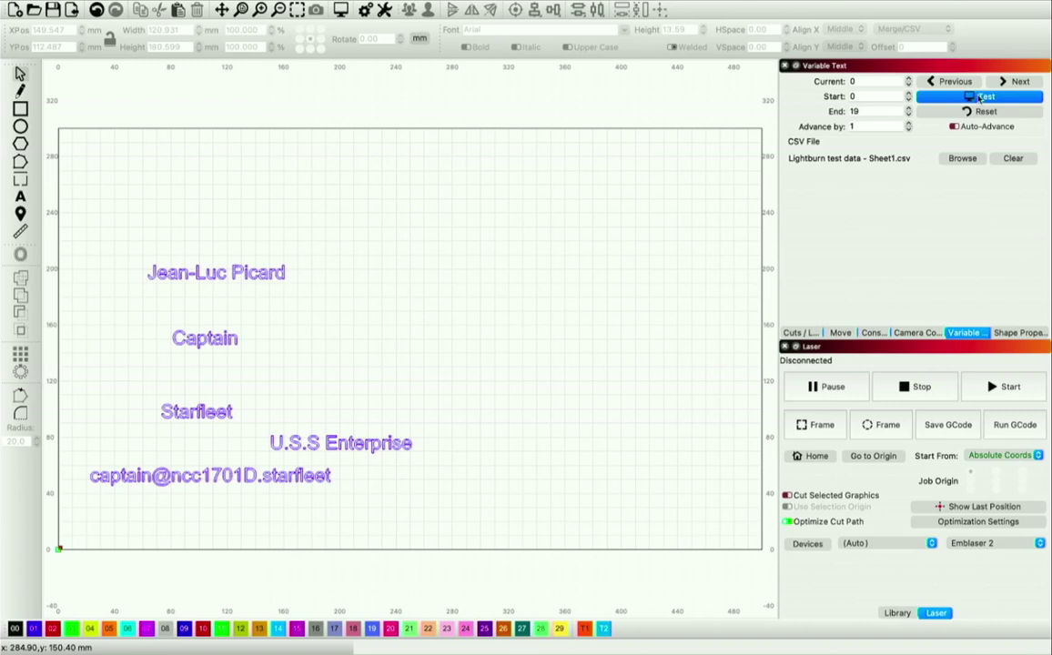
{"action": "left_click_drag", "start_coordinate": [980, 97], "coordinate": [980, 98]}
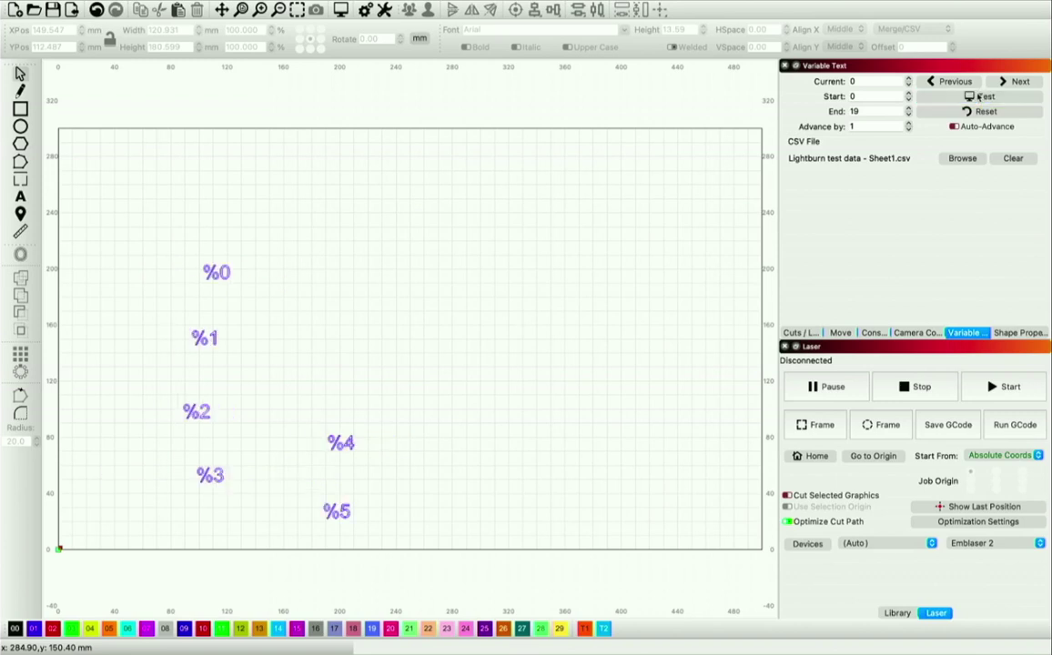
Stack %1 through %5 in order in a column beneath %0, with %5 at about X 111, Y 93 mm.
{"action": "left_click", "coordinate": [221, 325]}
{"action": "left_click_drag", "start_coordinate": [223, 320], "coordinate": [219, 300]}
{"action": "left_click", "coordinate": [215, 414]}
{"action": "left_click_drag", "start_coordinate": [214, 413], "coordinate": [220, 330]}
{"action": "left_click_drag", "start_coordinate": [210, 477], "coordinate": [211, 357]}
{"action": "left_click_drag", "start_coordinate": [340, 442], "coordinate": [215, 391]}
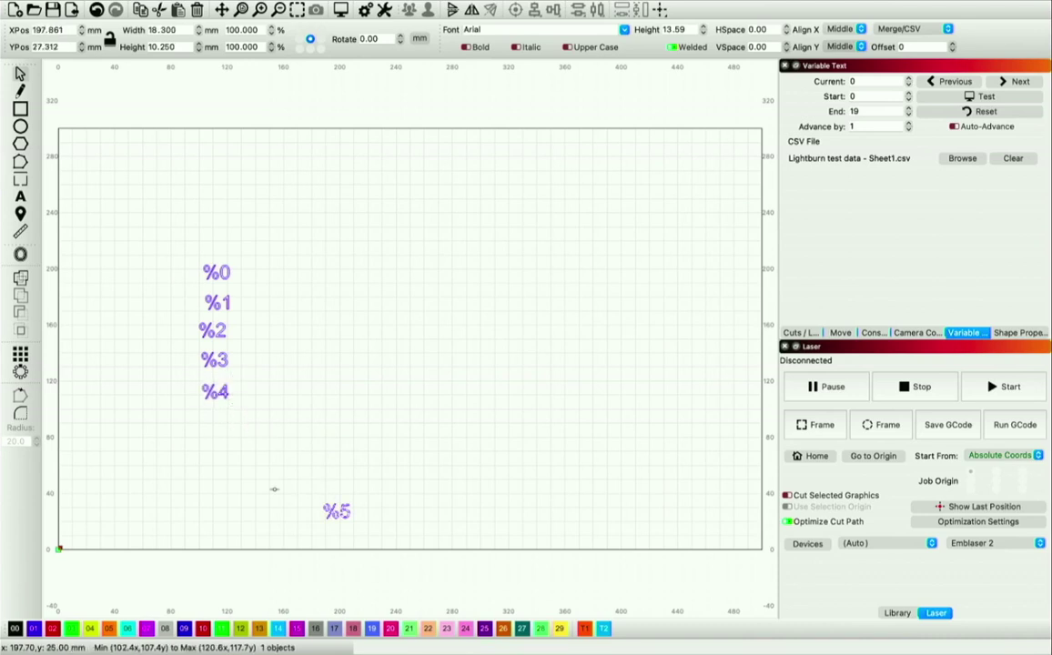
{"action": "left_click_drag", "start_coordinate": [335, 509], "coordinate": [213, 418]}
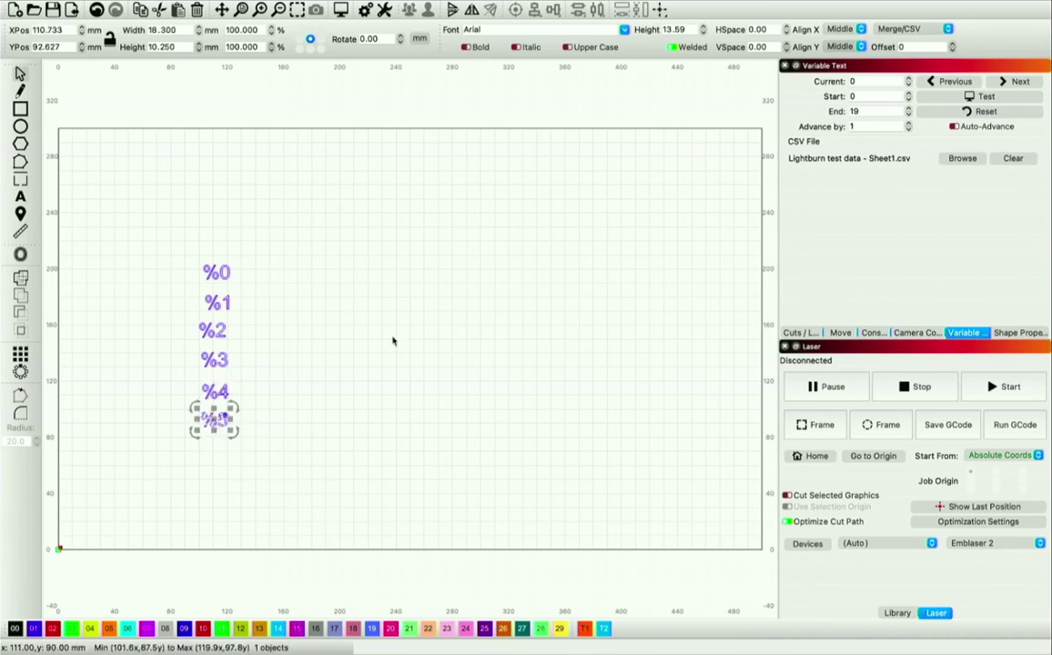
Delete the %5 placeholder and preview the remaining fields with the merged CSV data.
{"action": "left_click", "coordinate": [992, 98]}
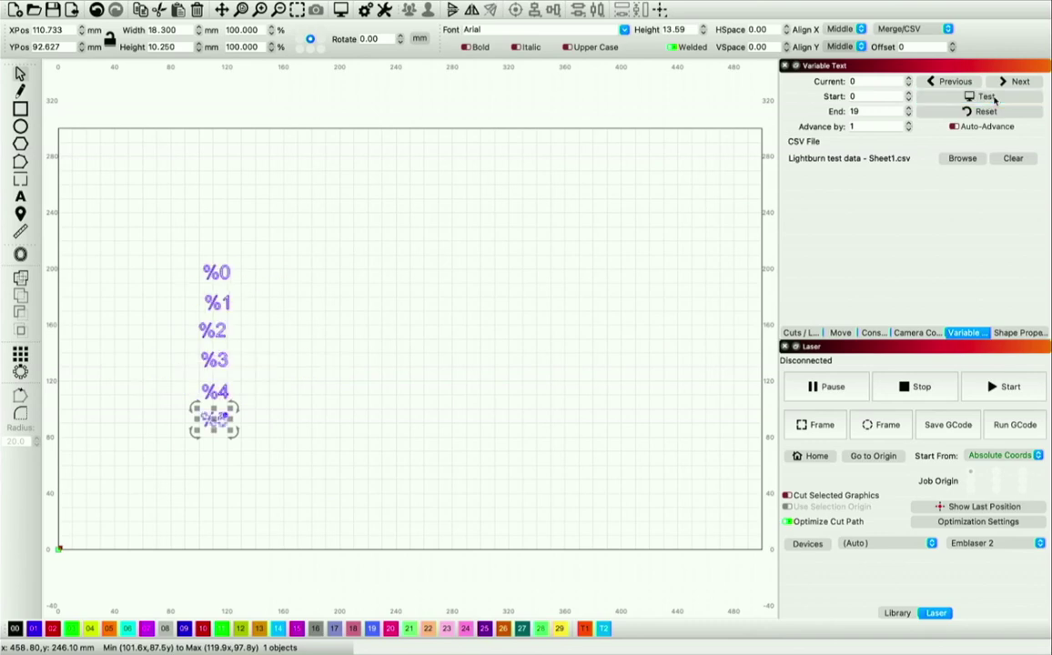
{"action": "left_click", "coordinate": [357, 439]}
{"action": "left_click", "coordinate": [219, 419]}
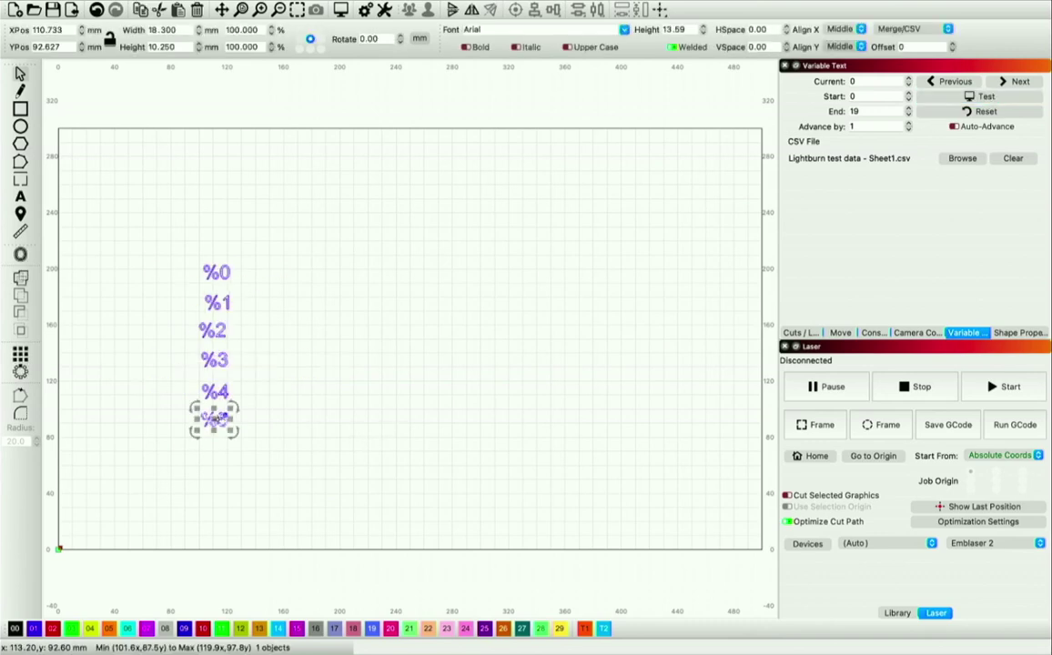
{"action": "key", "text": "Delete"}
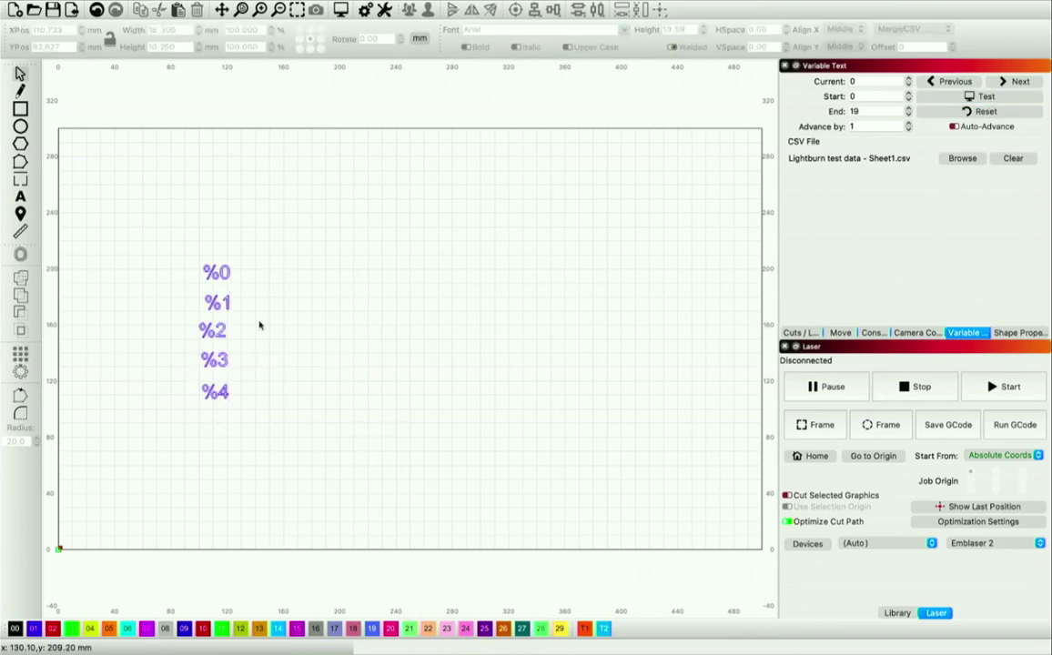
{"action": "left_click", "coordinate": [986, 97]}
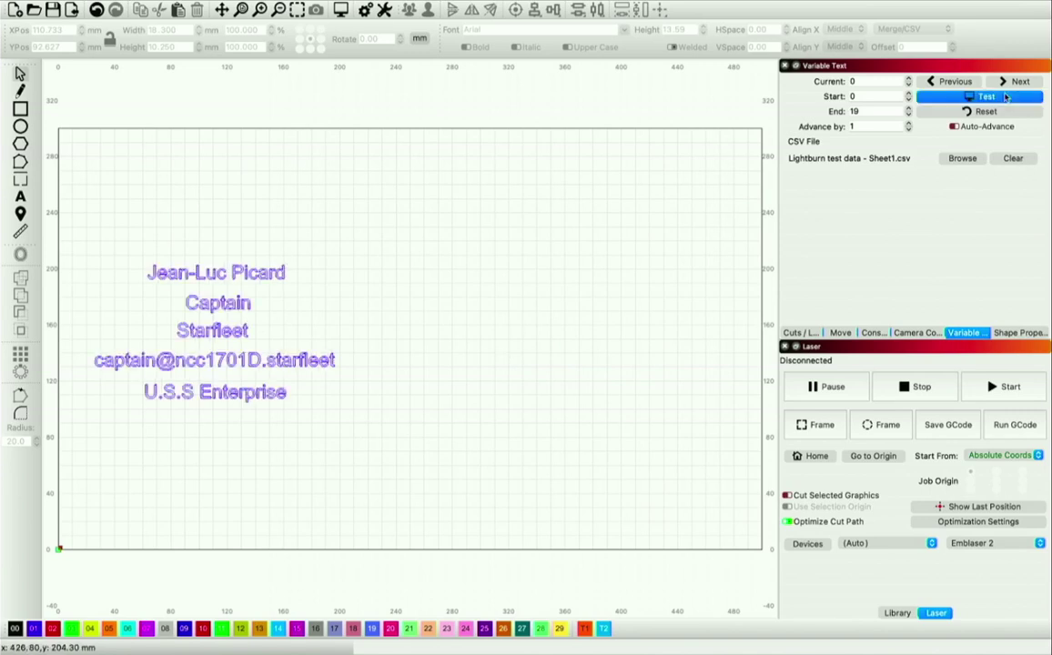
{"action": "left_click", "coordinate": [1006, 96]}
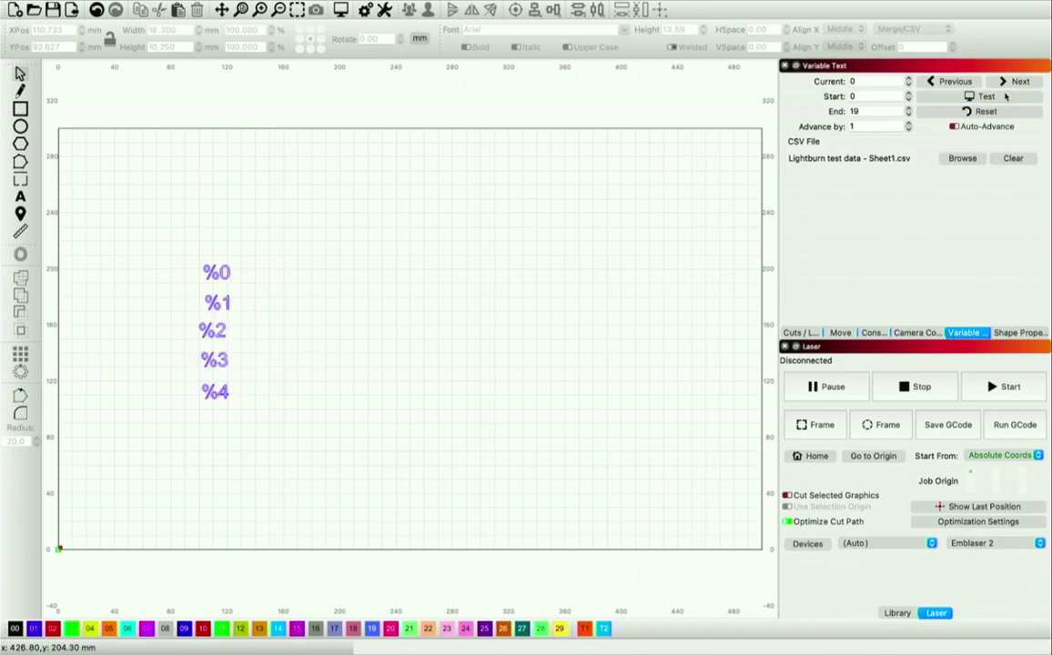
Change the font of all five placeholder texts to Probert and preview the merged record.
{"action": "left_click_drag", "start_coordinate": [274, 436], "coordinate": [179, 232]}
{"action": "left_click", "coordinate": [624, 31]}
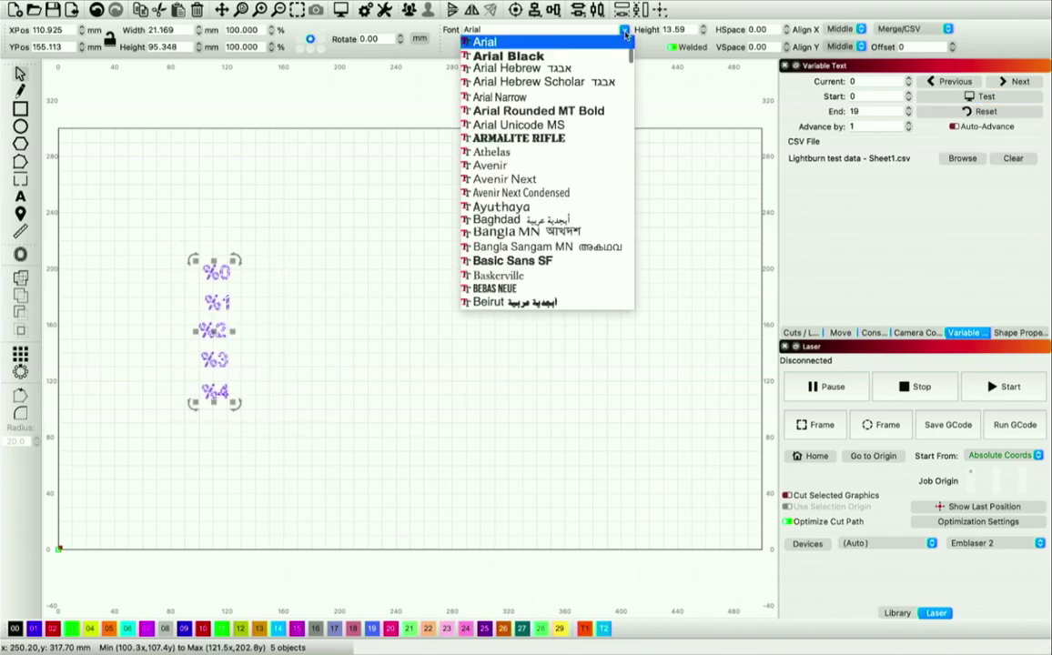
{"action": "key", "text": "p"}
{"action": "key", "text": "r"}
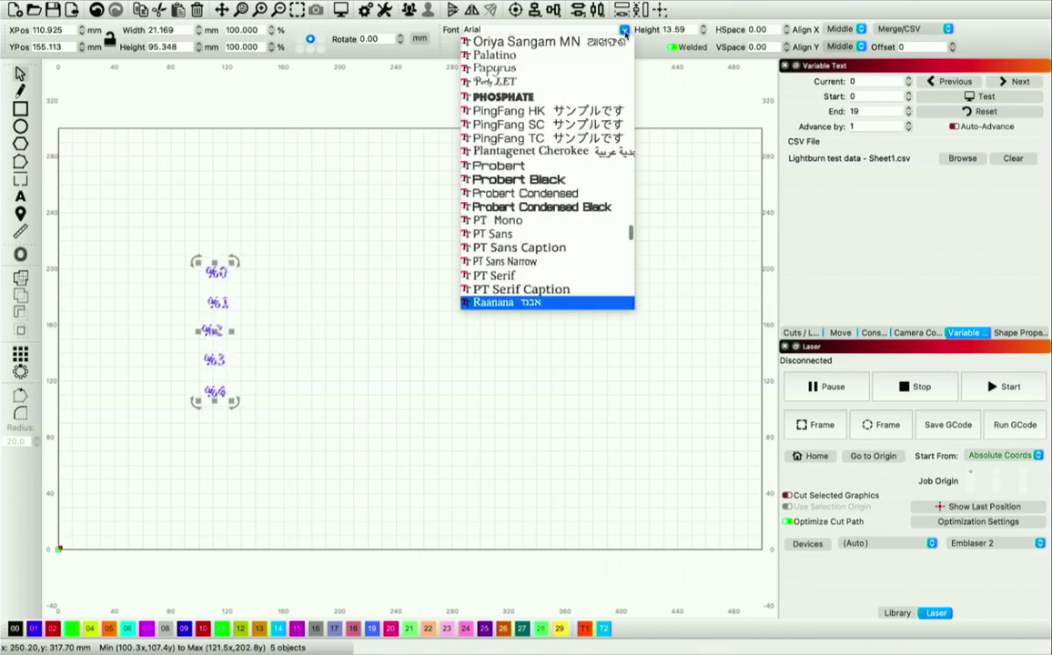
{"action": "key", "text": "o"}
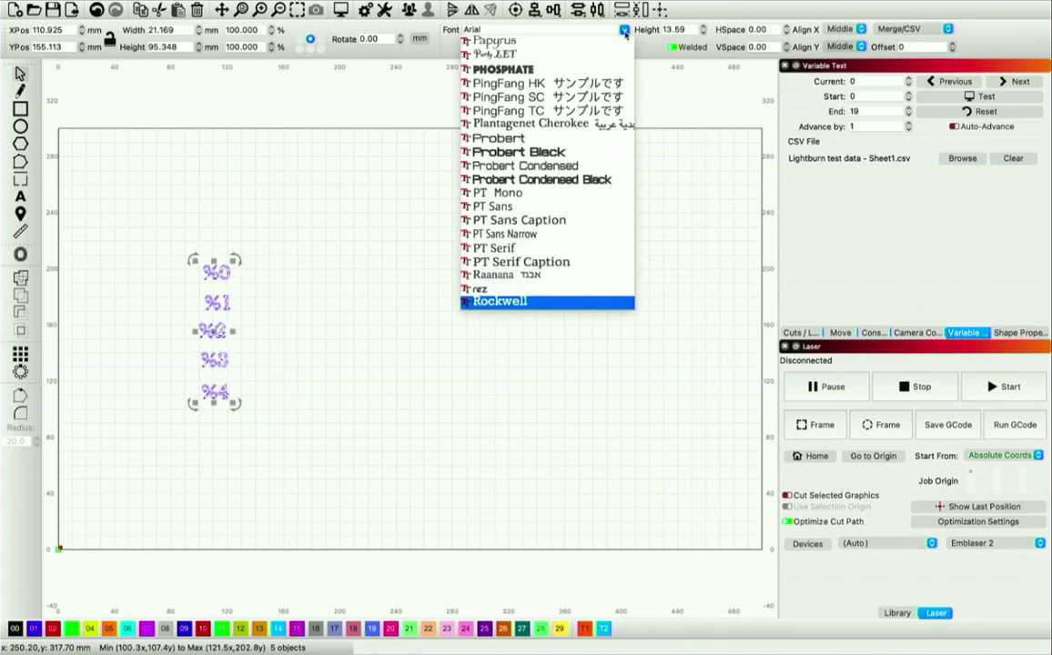
{"action": "left_click", "coordinate": [547, 141]}
{"action": "left_click", "coordinate": [467, 311]}
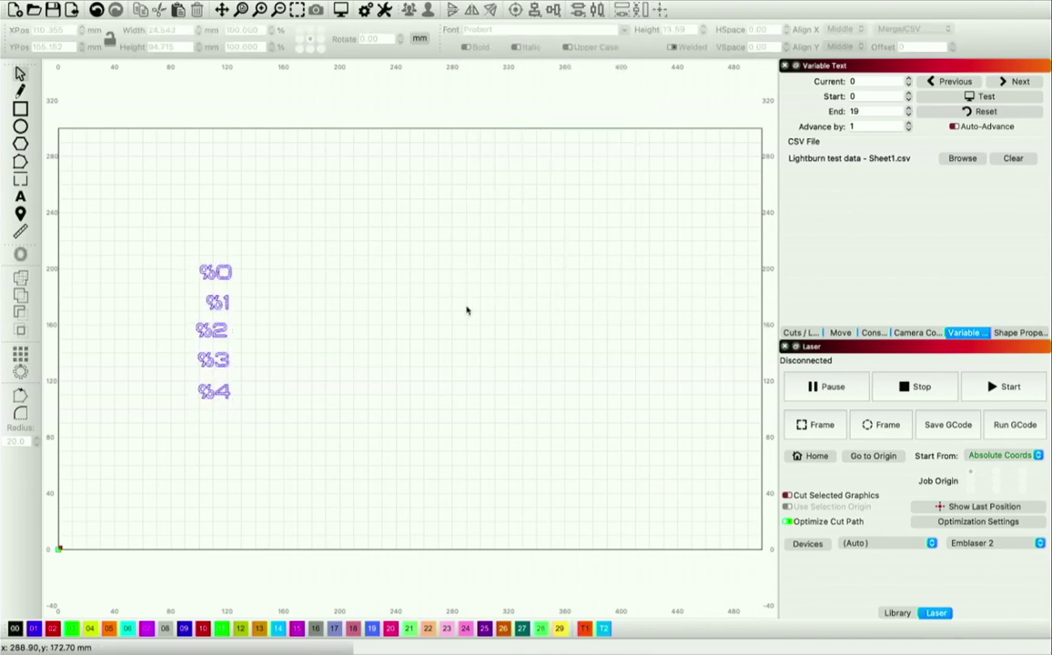
{"action": "left_click", "coordinate": [1008, 97]}
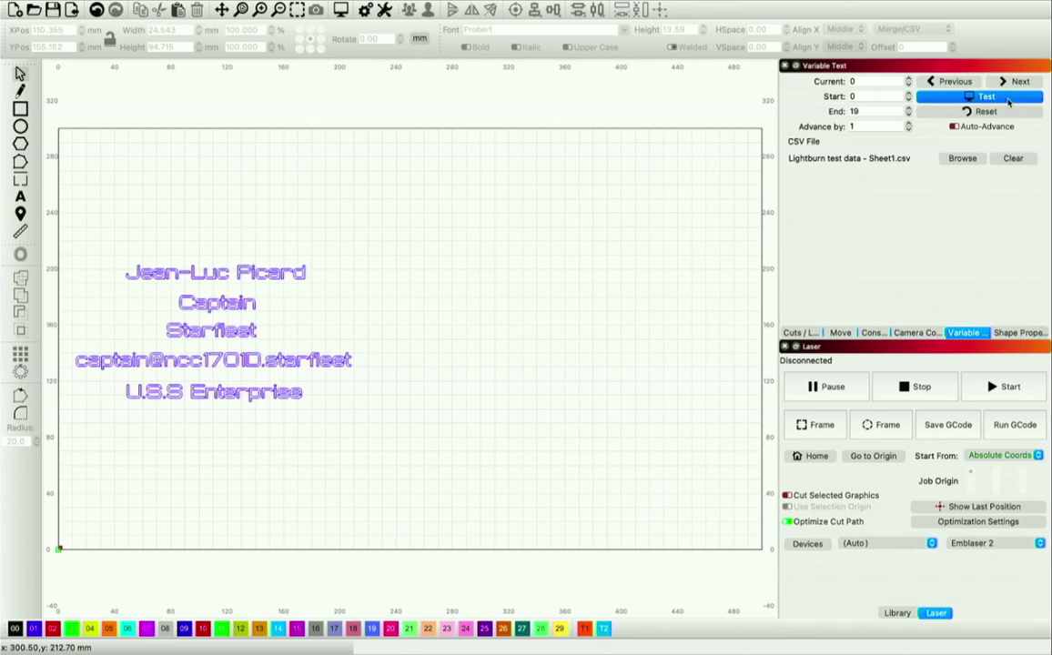
{"action": "left_click", "coordinate": [1008, 102]}
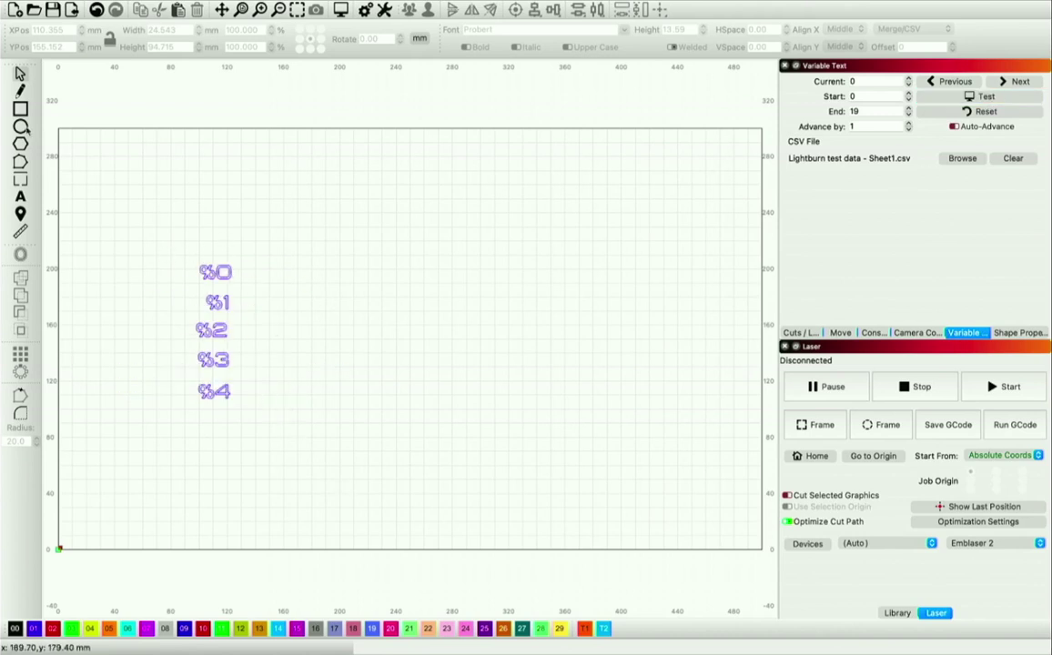
Draw a rounded rectangle about 210 × 124 mm beside the text column and preview the merged record against it.
{"action": "left_click", "coordinate": [20, 109]}
{"action": "mouse_move", "coordinate": [328, 226]}
{"action": "left_mouse_down"}
{"action": "mouse_move", "coordinate": [575, 339]}
{"action": "mouse_move", "coordinate": [625, 400]}
{"action": "left_mouse_up"}
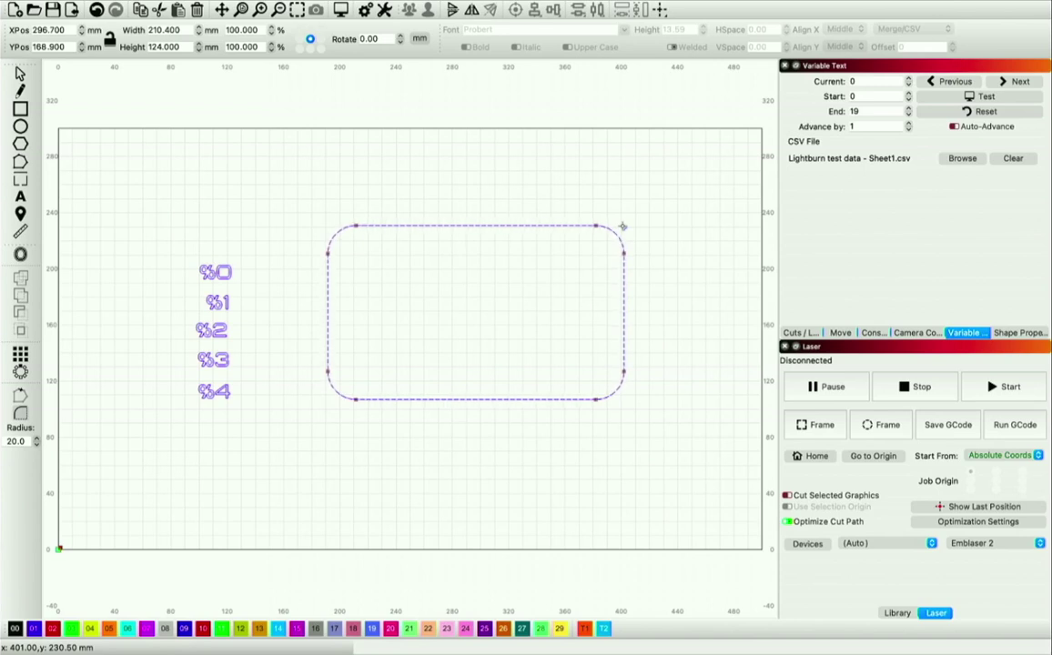
{"action": "left_click", "coordinate": [988, 97]}
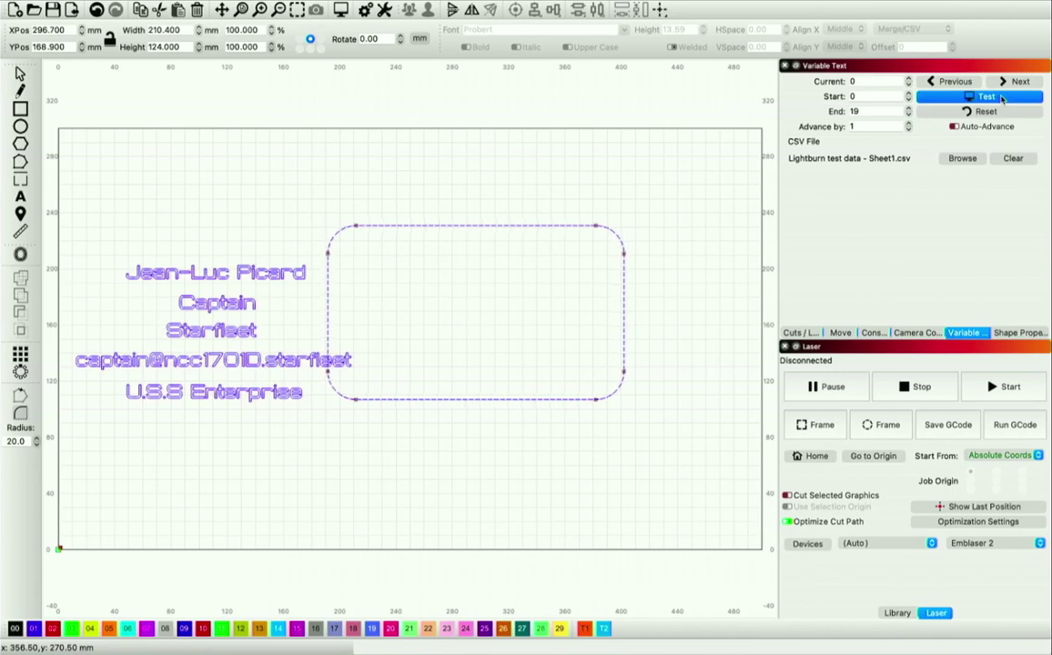
{"action": "left_click", "coordinate": [1001, 98]}
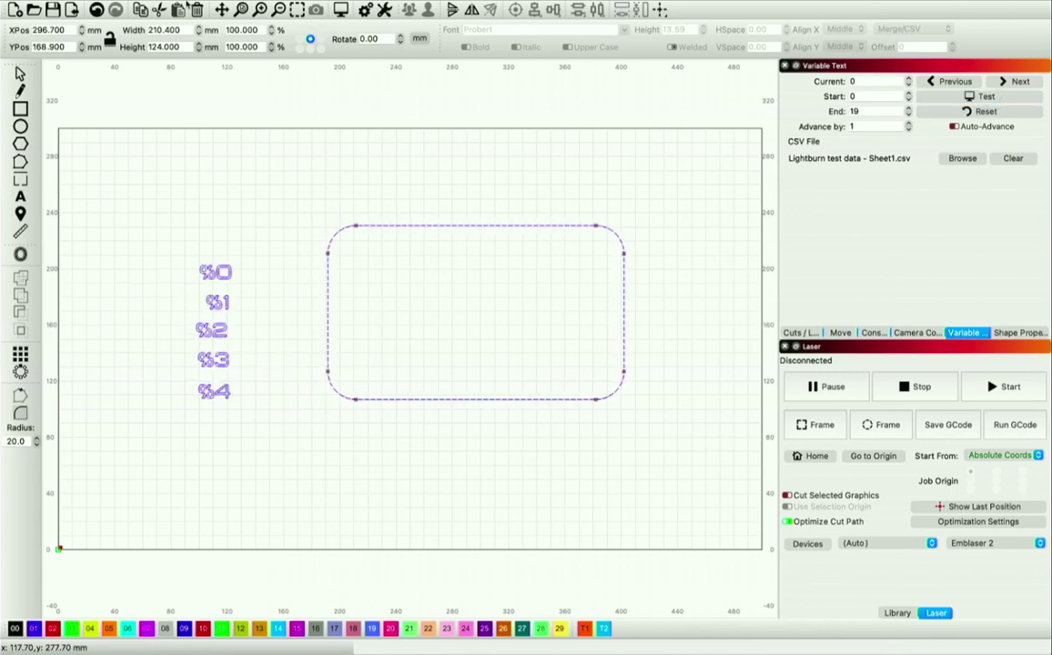
Place the TNG Combadge graphic from the Art Library on the rectangle's upper-left corner, at about X 206, Y 222 mm, and close the library.
{"action": "mouse_move", "coordinate": [186, 5]}
{"action": "left_click", "coordinate": [152, 7]}
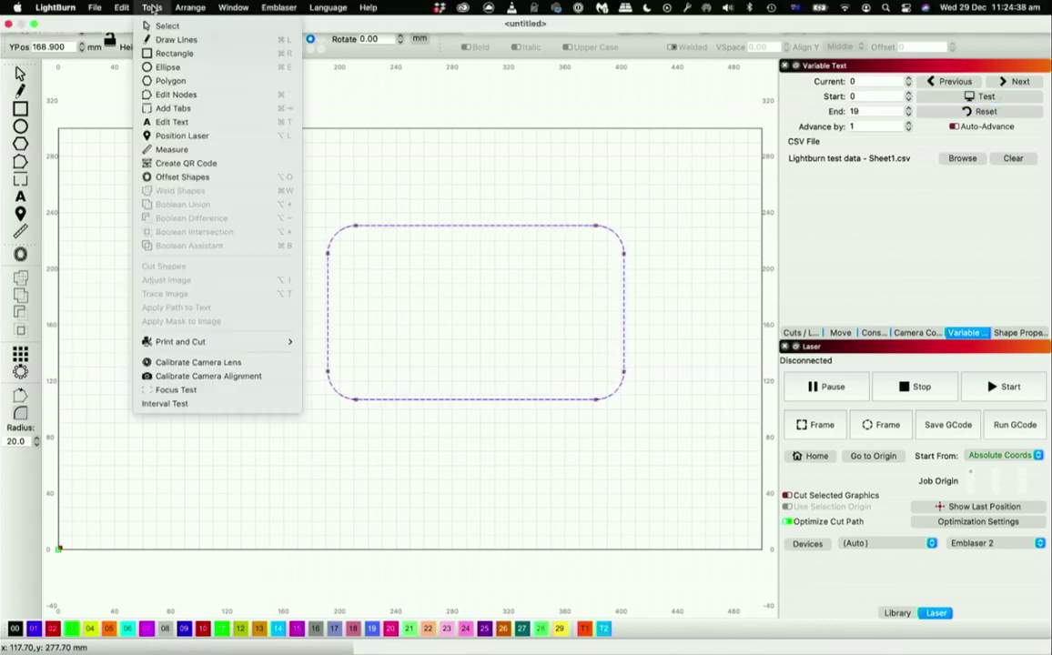
{"action": "mouse_move", "coordinate": [221, 7]}
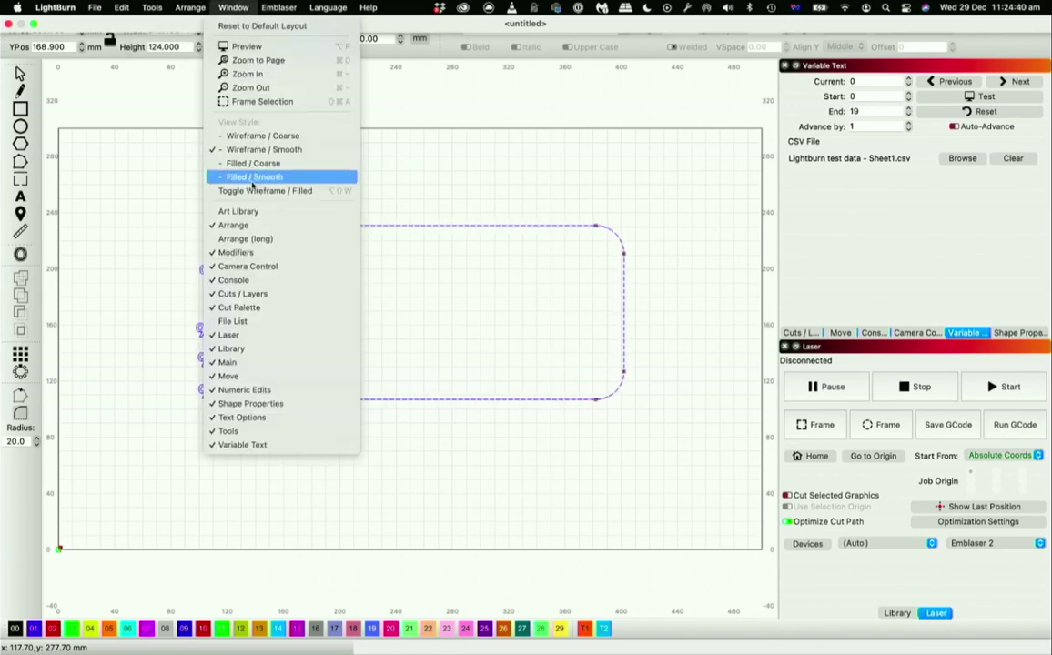
{"action": "left_click", "coordinate": [238, 211]}
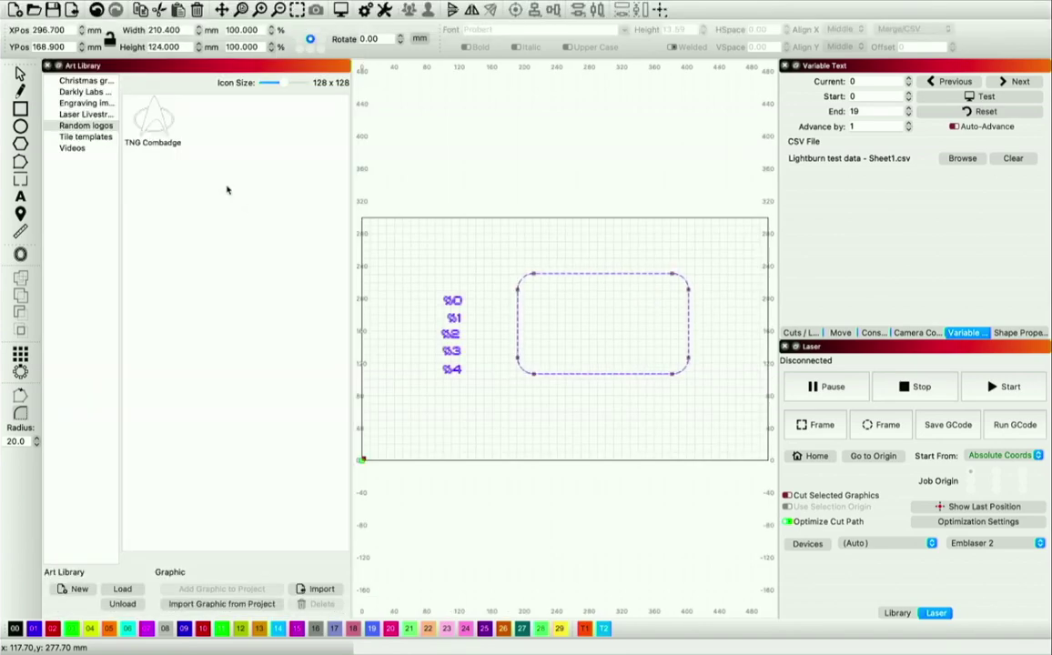
{"action": "left_click_drag", "start_coordinate": [146, 113], "coordinate": [531, 283]}
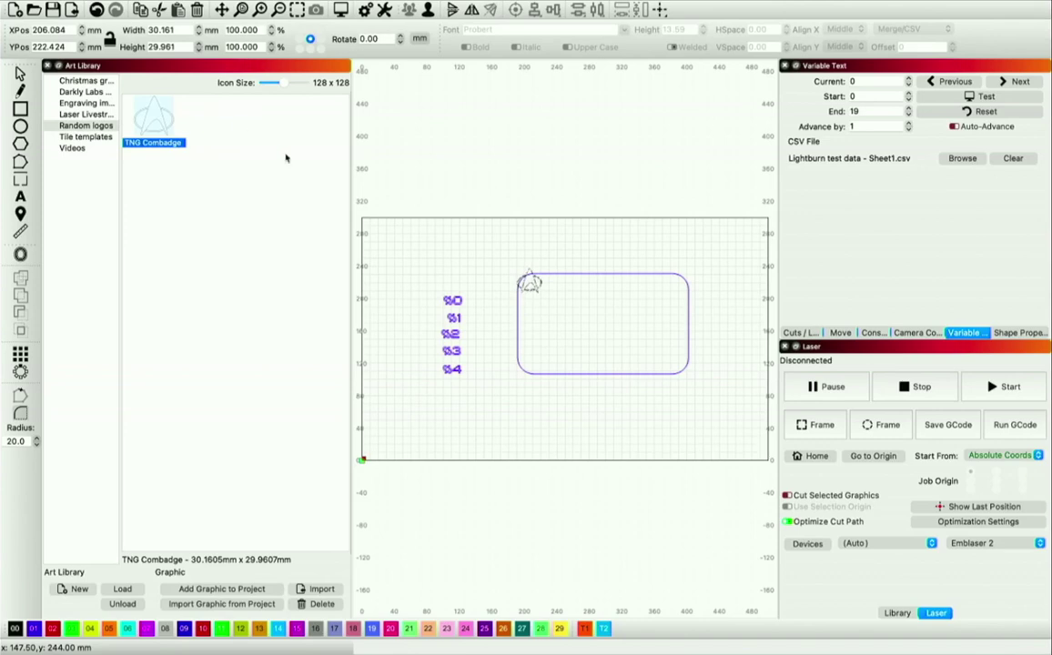
{"action": "left_click", "coordinate": [46, 65]}
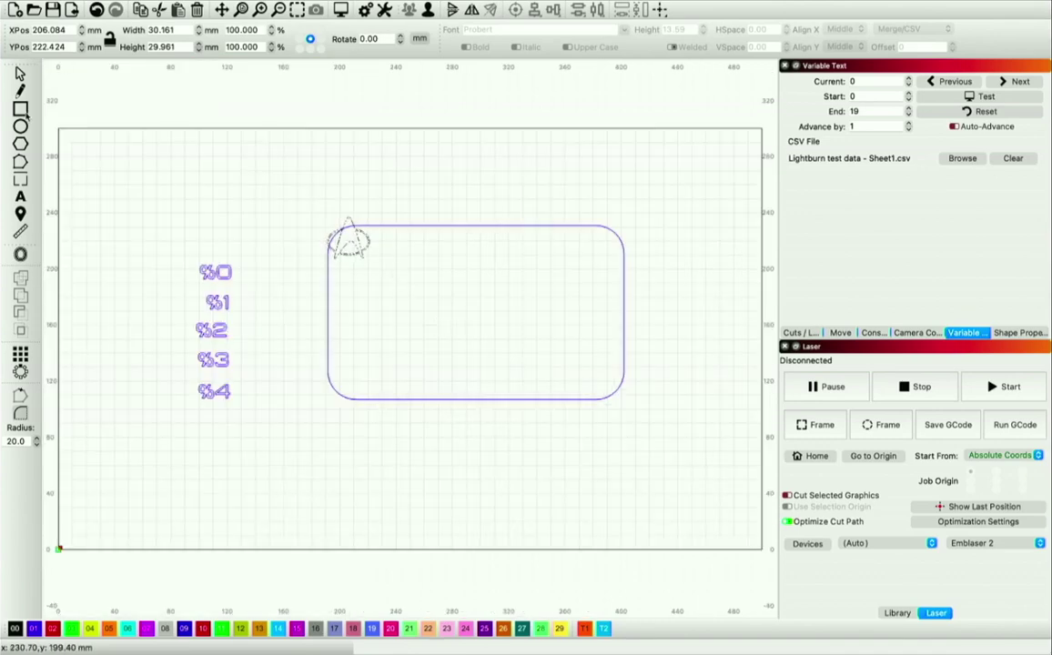
Enlarge the combadge to about 58 × 58 mm and position it inside the rectangle at about X 244, Y 188 mm.
{"action": "left_click_drag", "start_coordinate": [355, 243], "coordinate": [452, 241]}
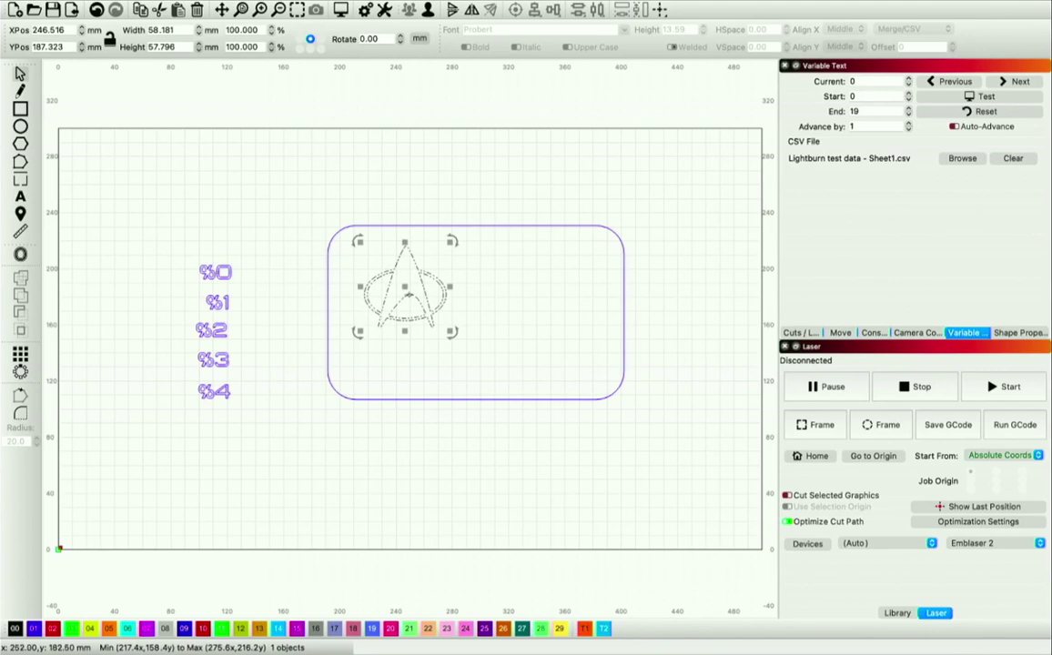
{"action": "left_click_drag", "start_coordinate": [408, 293], "coordinate": [403, 291]}
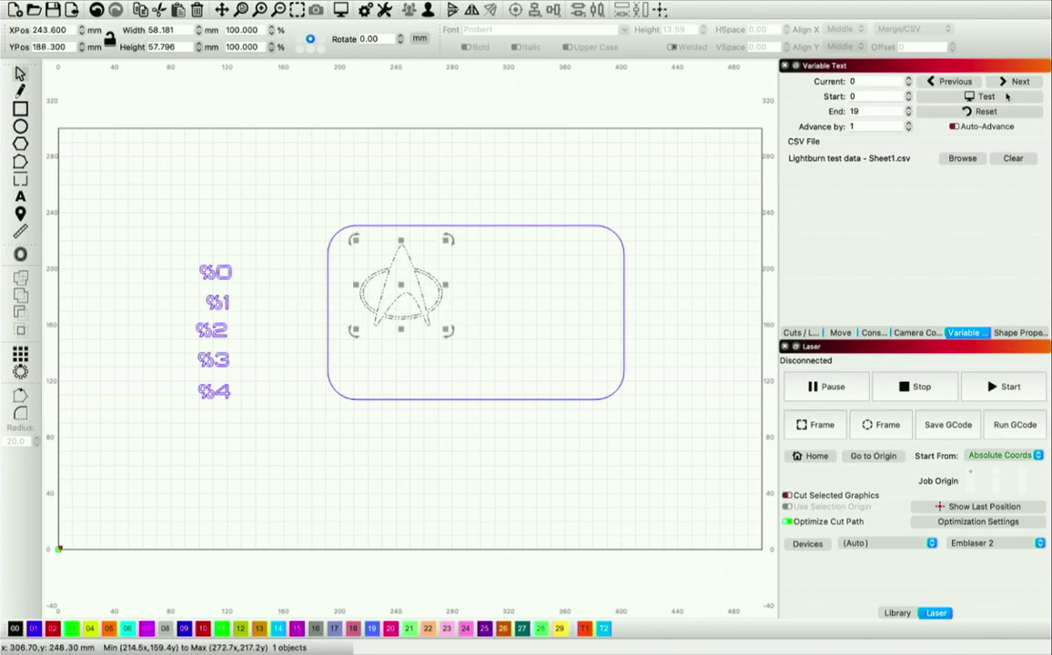
{"action": "left_click", "coordinate": [992, 97]}
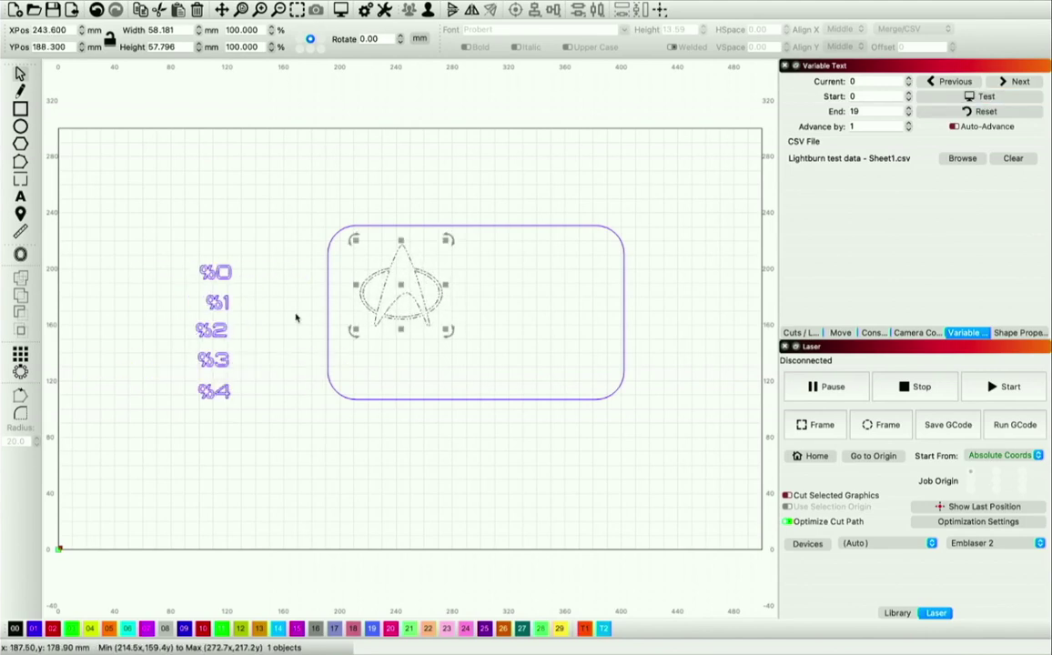
Move %2 beneath the combadge to about X 242, Y 142 mm and preview the merged text.
{"action": "left_click_drag", "start_coordinate": [226, 333], "coordinate": [421, 358]}
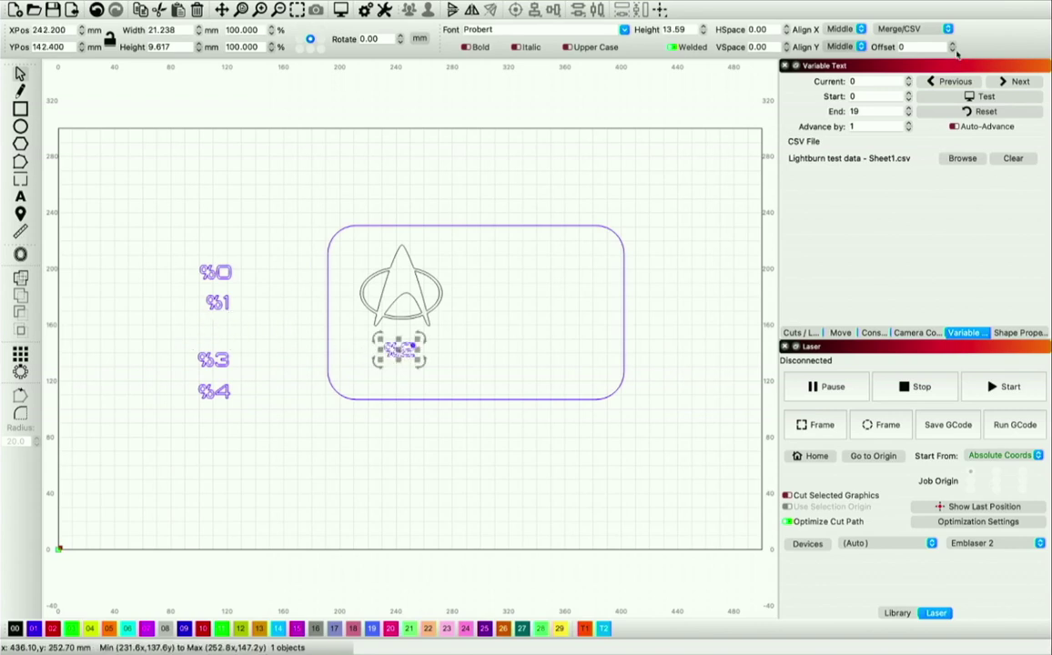
{"action": "left_click", "coordinate": [983, 110]}
{"action": "left_click", "coordinate": [982, 98]}
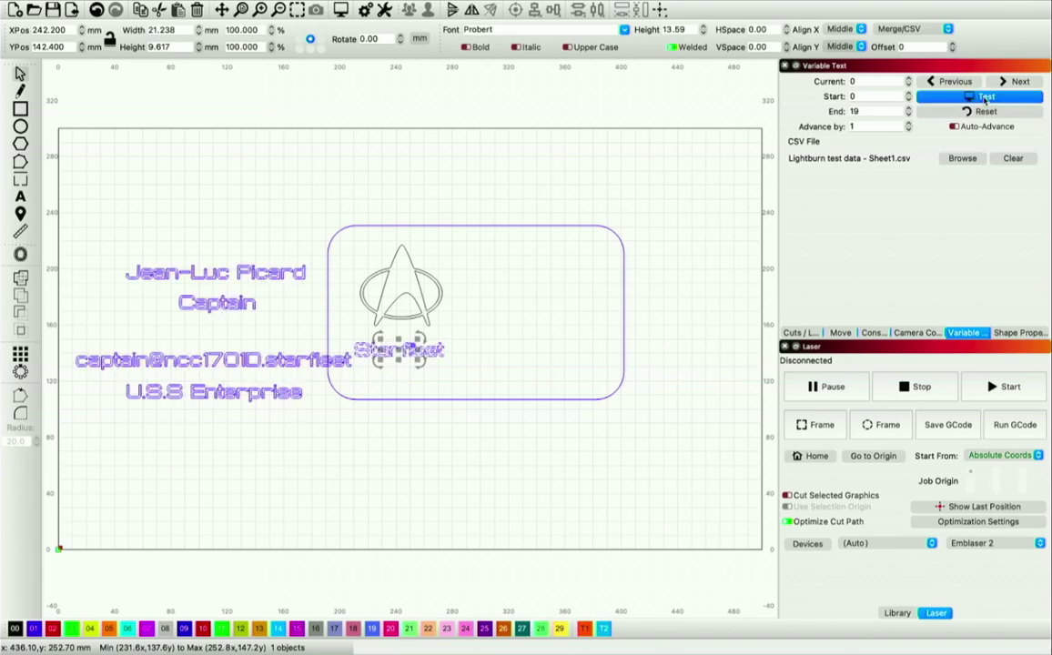
Move the %0 and %1 fields together into the rectangle, centred at about X 337, Y 192 mm, and leave the merge preview.
{"action": "left_click_drag", "start_coordinate": [148, 238], "coordinate": [283, 318]}
{"action": "left_click_drag", "start_coordinate": [218, 289], "coordinate": [537, 287]}
{"action": "left_click", "coordinate": [982, 98]}
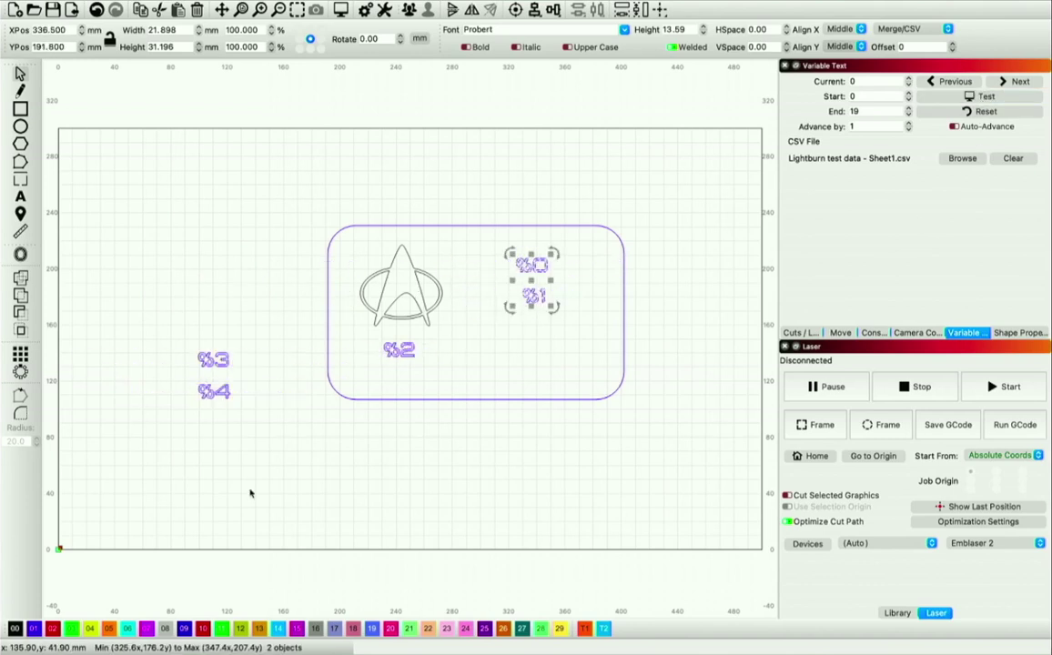
Move the %4 field into the rectangle beneath %1, to about X 335, Y 160 mm.
{"action": "left_click", "coordinate": [226, 404]}
{"action": "left_click", "coordinate": [217, 391]}
{"action": "left_click_drag", "start_coordinate": [217, 391], "coordinate": [530, 329]}
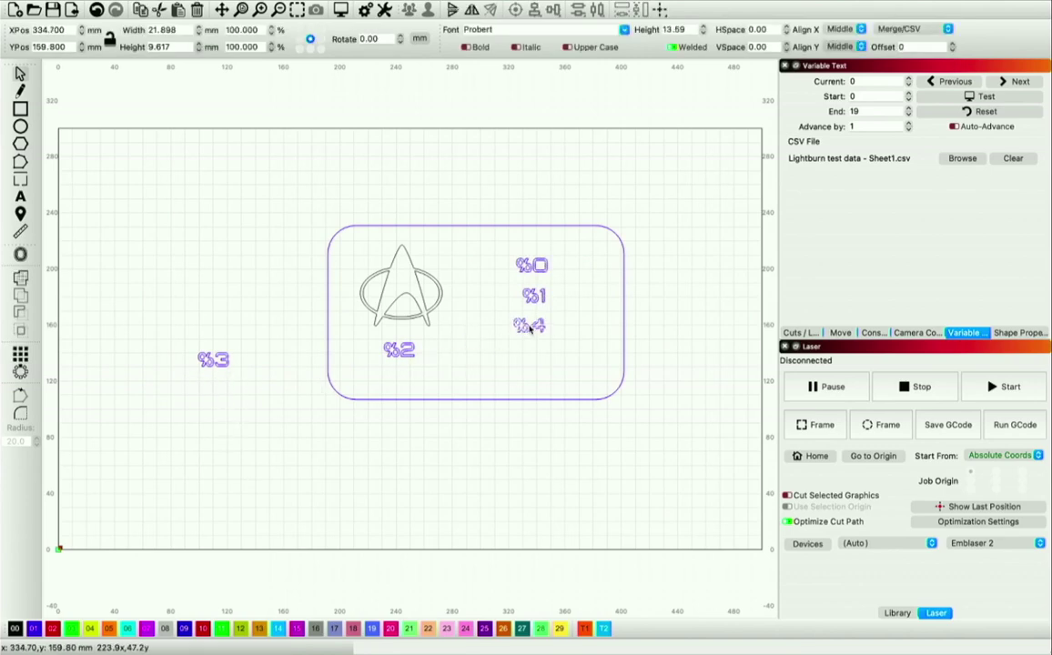
Move %3 into the rectangle's lower area at about X 327, Y 125 mm, set its text height to 8 mm and preview the merge.
{"action": "left_click", "coordinate": [211, 359]}
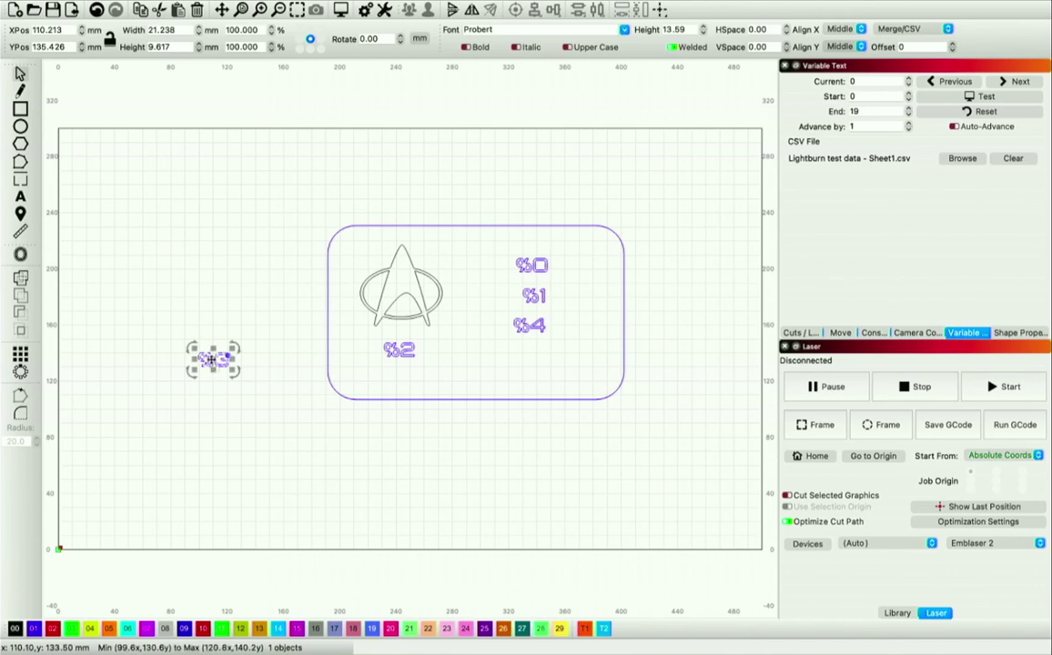
{"action": "left_click_drag", "start_coordinate": [211, 360], "coordinate": [521, 378]}
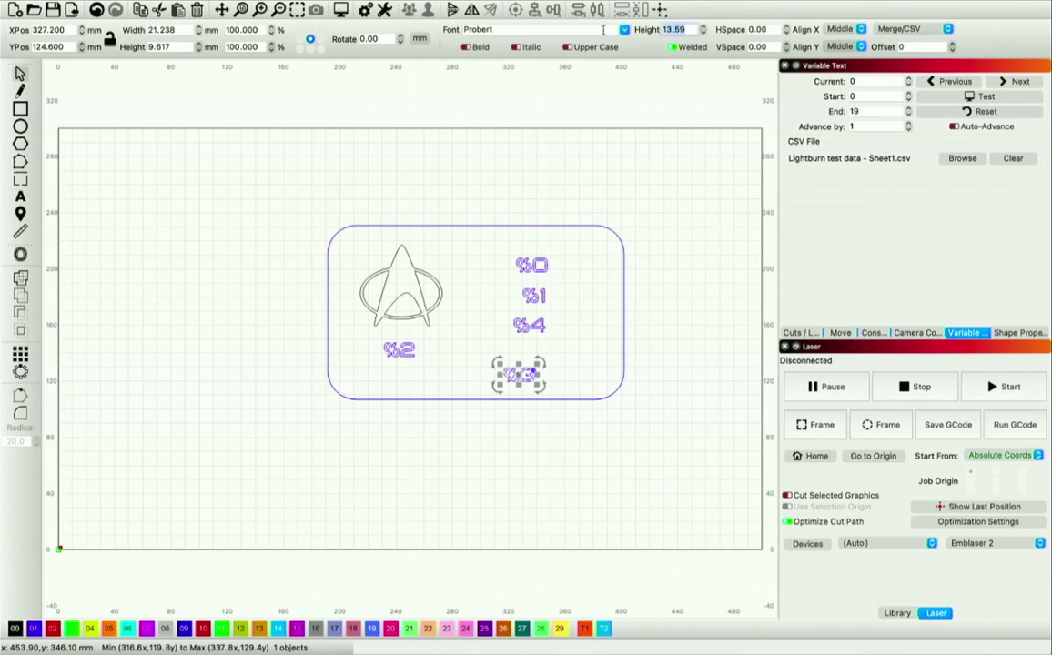
{"action": "type", "text": "8"}
{"action": "key", "text": "Return"}
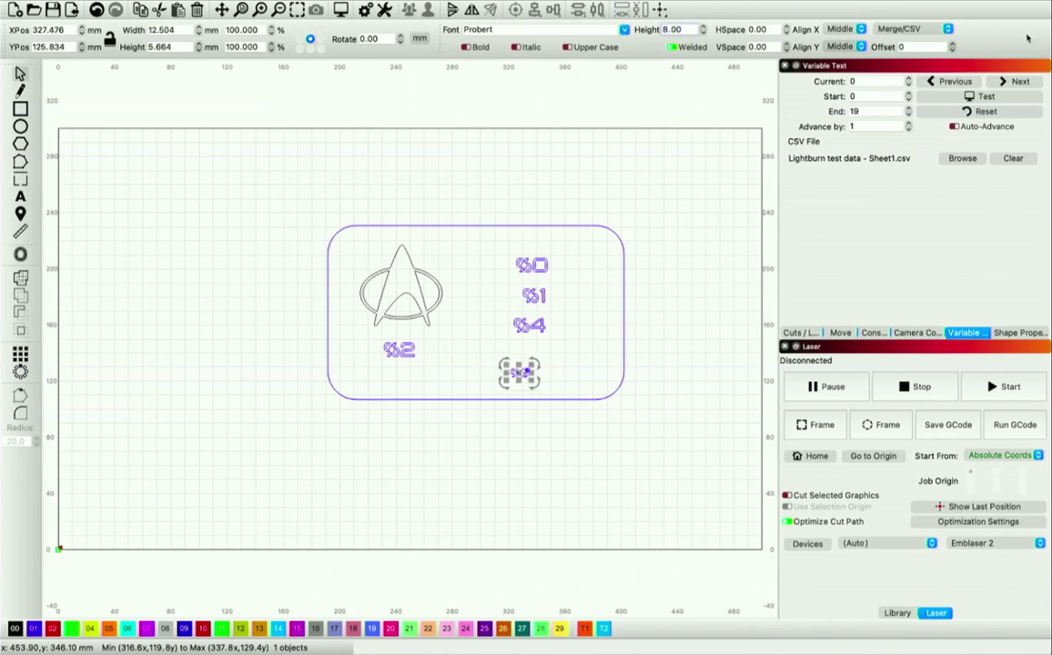
{"action": "left_click", "coordinate": [988, 96]}
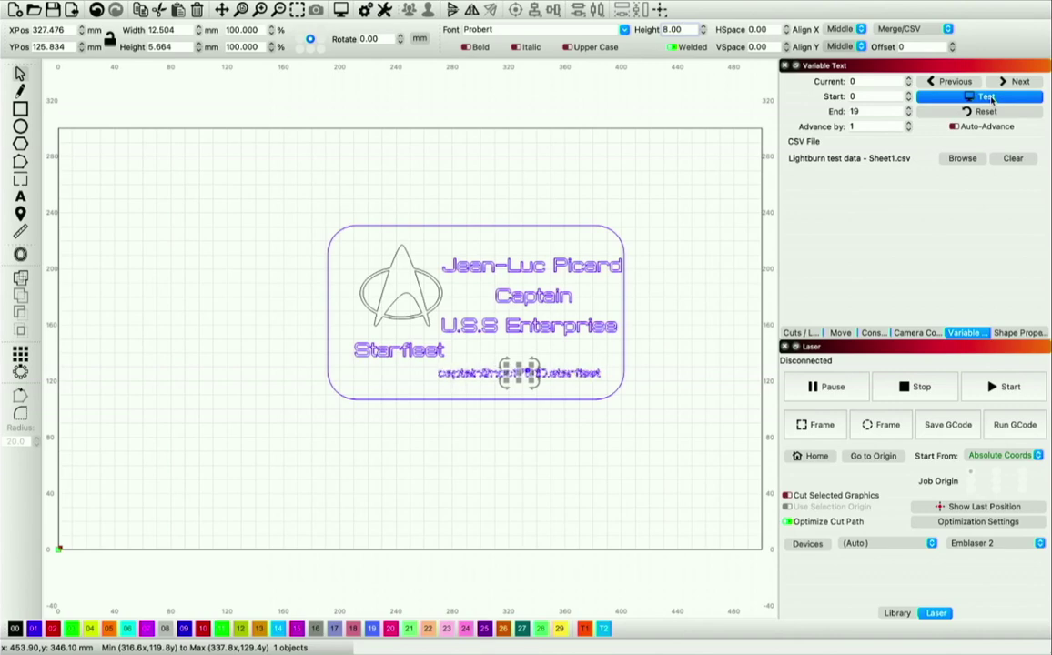
{"action": "left_click", "coordinate": [991, 96]}
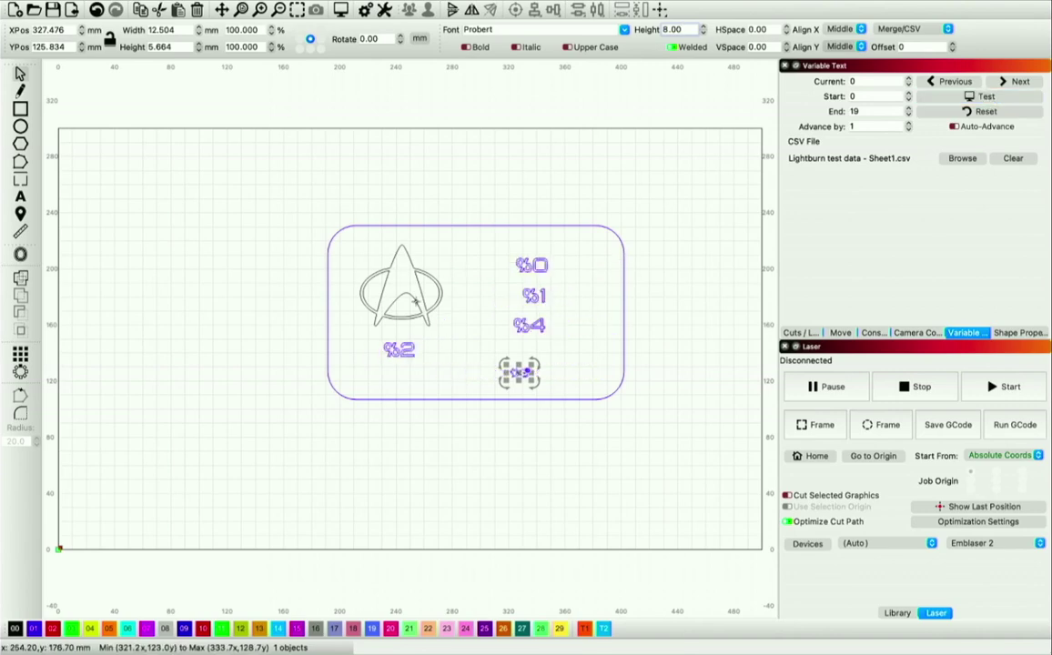
Shrink the combadge toward the rectangle's upper-left corner and place %2 beneath it at about X 227, Y 165 mm with 10 mm text height.
{"action": "left_click", "coordinate": [416, 301]}
{"action": "mouse_move", "coordinate": [402, 289]}
{"action": "left_mouse_down"}
{"action": "mouse_move", "coordinate": [386, 285]}
{"action": "mouse_move", "coordinate": [417, 310]}
{"action": "mouse_move", "coordinate": [412, 300]}
{"action": "left_mouse_up"}
{"action": "left_click", "coordinate": [400, 346]}
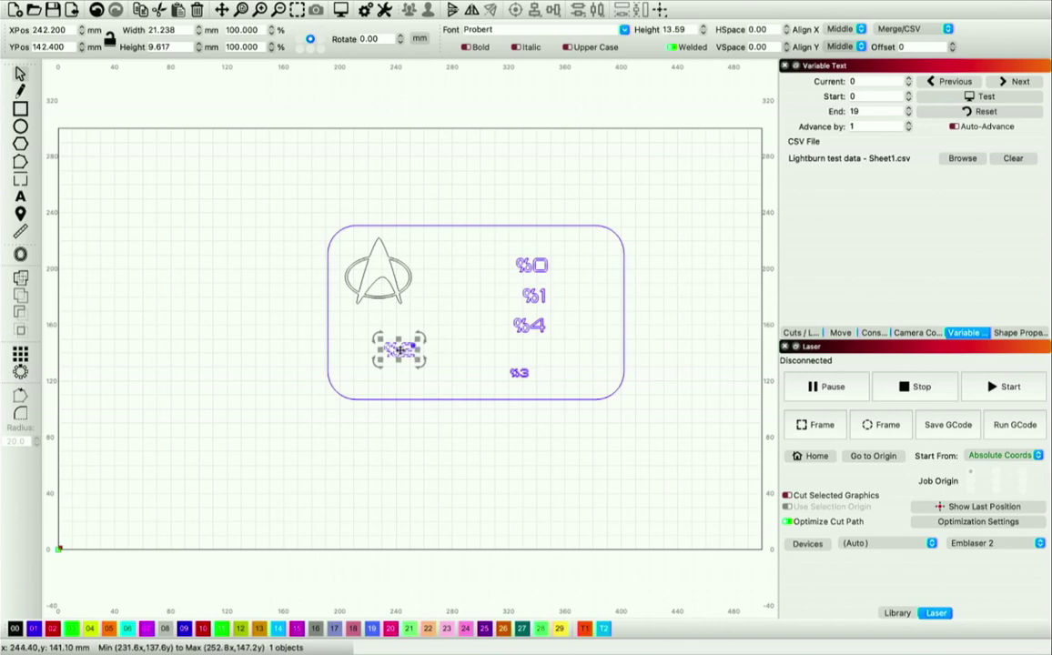
{"action": "left_click_drag", "start_coordinate": [399, 349], "coordinate": [378, 321]}
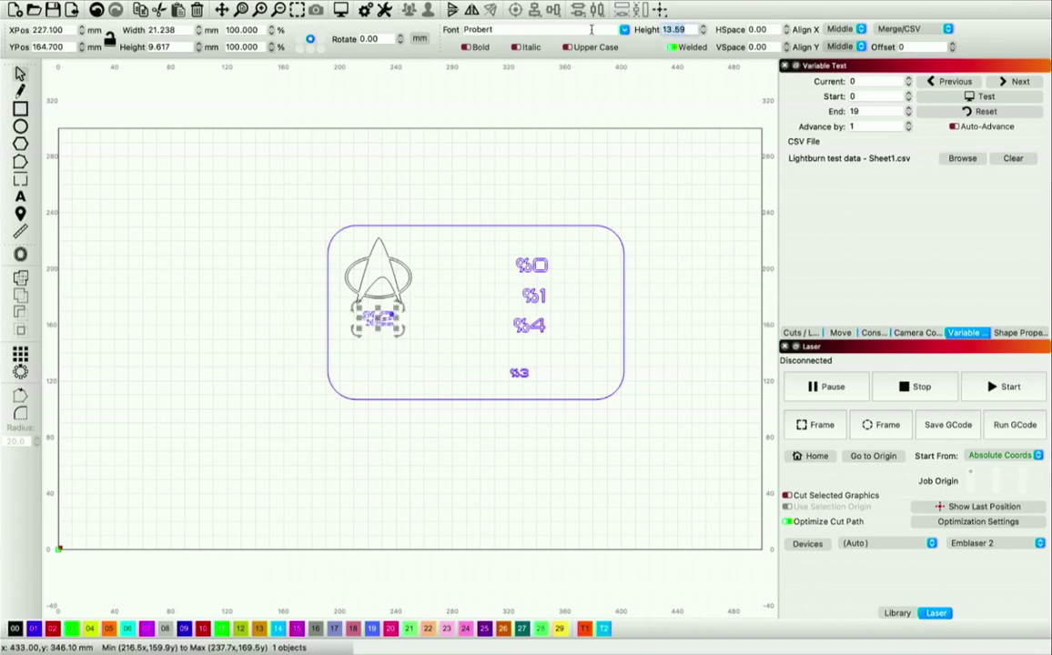
{"action": "type", "text": "10"}
{"action": "key", "text": "Return"}
Align the %0, %1 and %4 fields on a common vertical centre line with Align V-Center.
{"action": "left_click_drag", "start_coordinate": [442, 224], "coordinate": [566, 362]}
{"action": "left_click", "coordinate": [535, 10]}
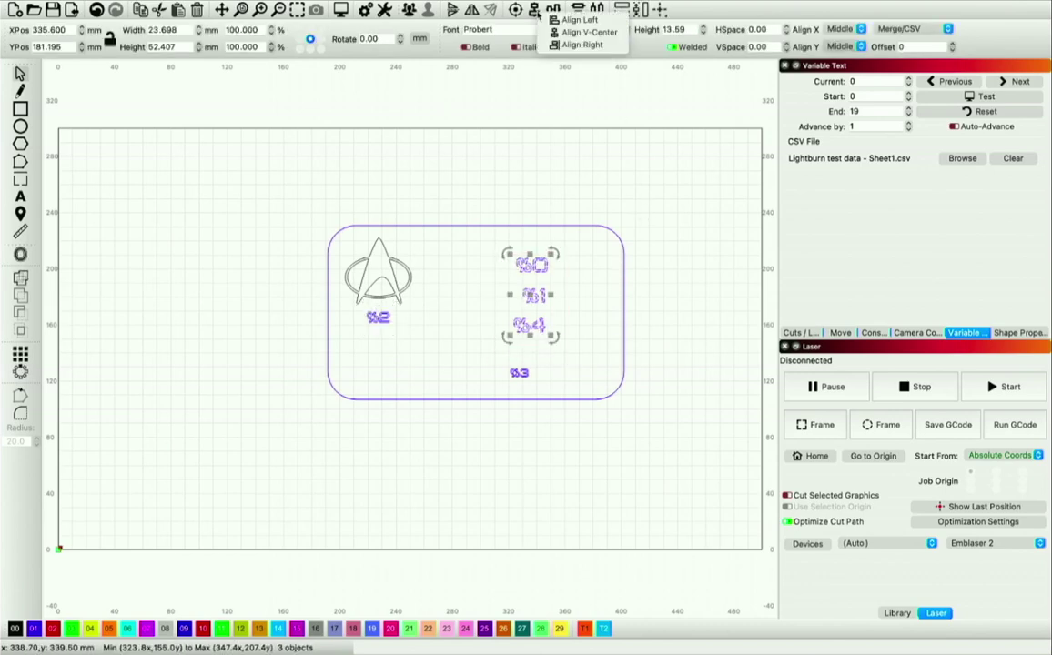
{"action": "left_click", "coordinate": [528, 30]}
{"action": "left_click", "coordinate": [577, 355]}
{"action": "left_click", "coordinate": [528, 289]}
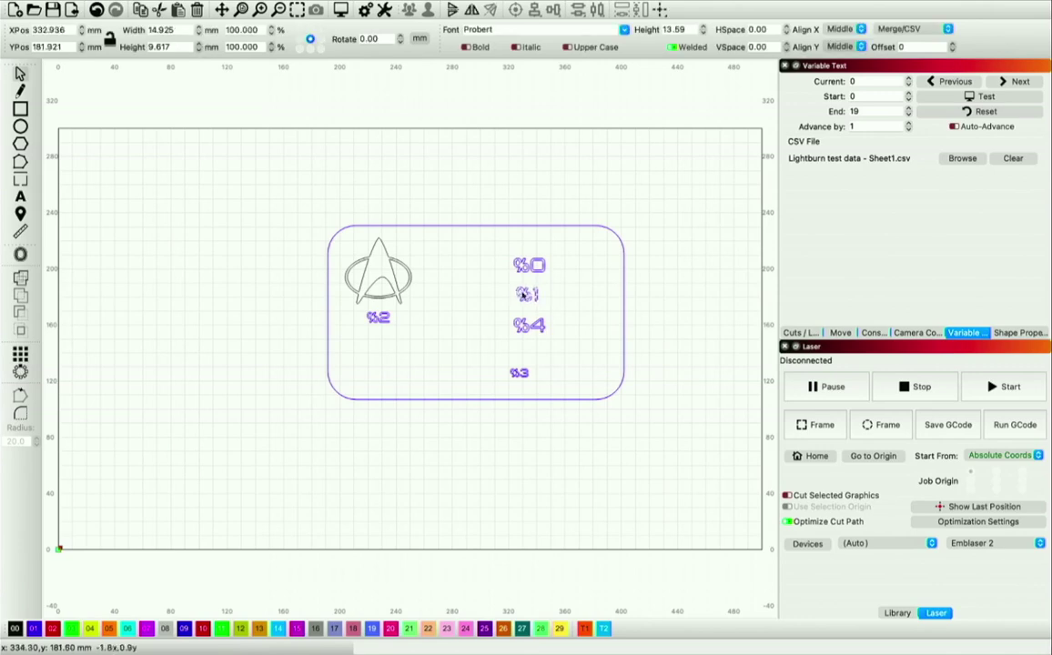
{"action": "left_click", "coordinate": [578, 348]}
Shift the %0, %1 and %4 fields together up and left to about X 320 mm, and move %3 to about X 306, Y 137 mm.
{"action": "left_click_drag", "start_coordinate": [564, 376], "coordinate": [495, 237]}
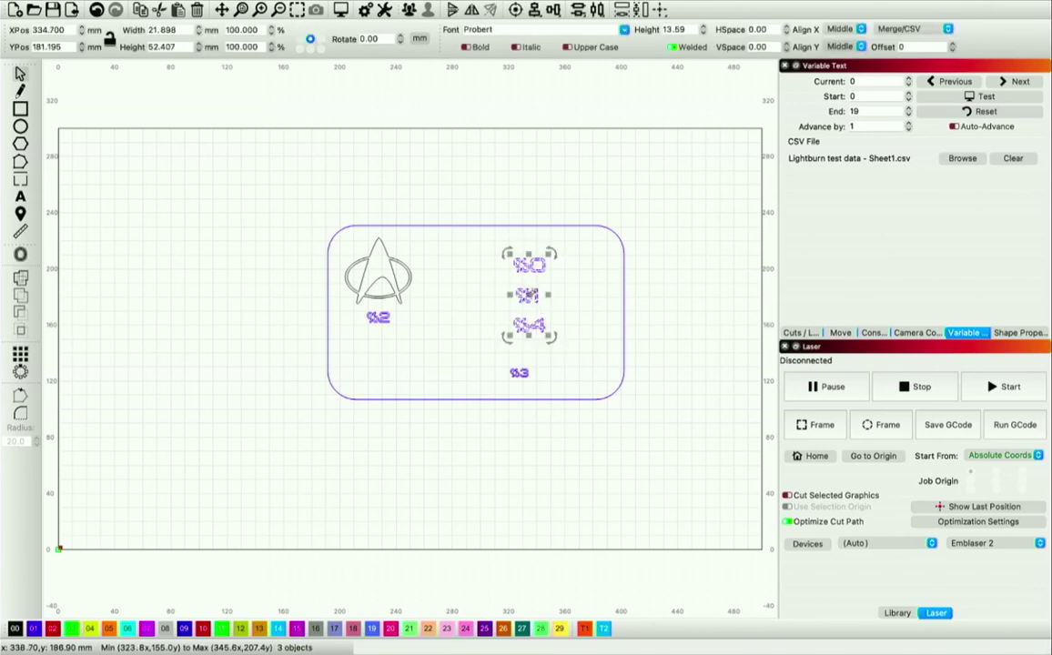
{"action": "left_click_drag", "start_coordinate": [534, 297], "coordinate": [514, 282]}
{"action": "left_click_drag", "start_coordinate": [521, 372], "coordinate": [490, 357]}
Resize the rounded rectangle to about 202 × 103 mm, previewing the merged text to check the fit.
{"action": "left_click", "coordinate": [474, 397]}
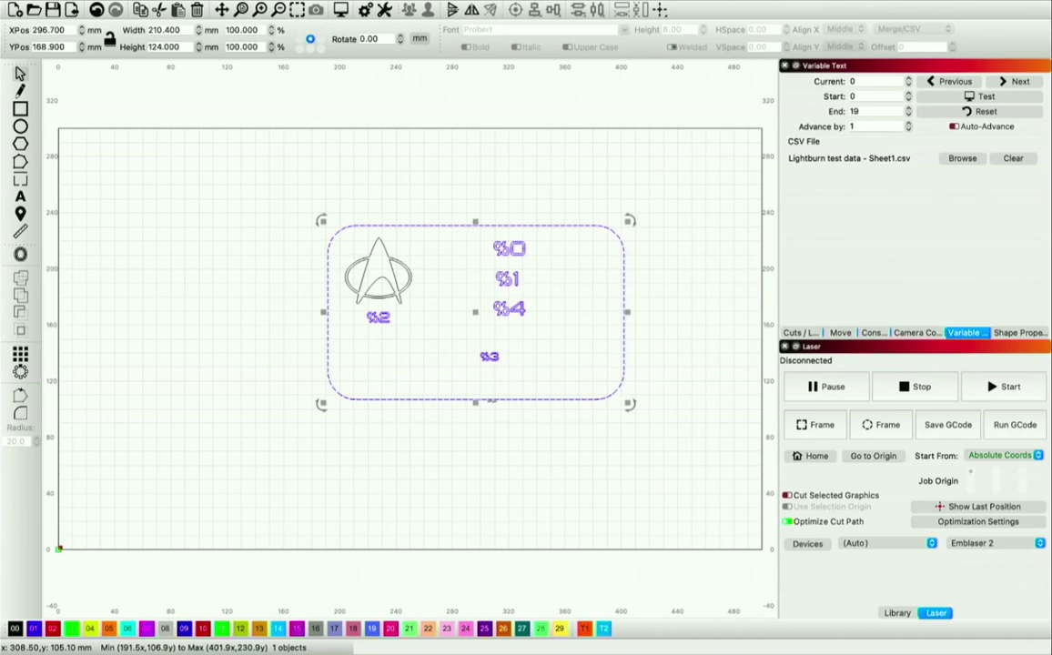
{"action": "left_click_drag", "start_coordinate": [475, 395], "coordinate": [475, 372]}
{"action": "left_click_drag", "start_coordinate": [627, 296], "coordinate": [598, 296]}
{"action": "left_click", "coordinate": [987, 96]}
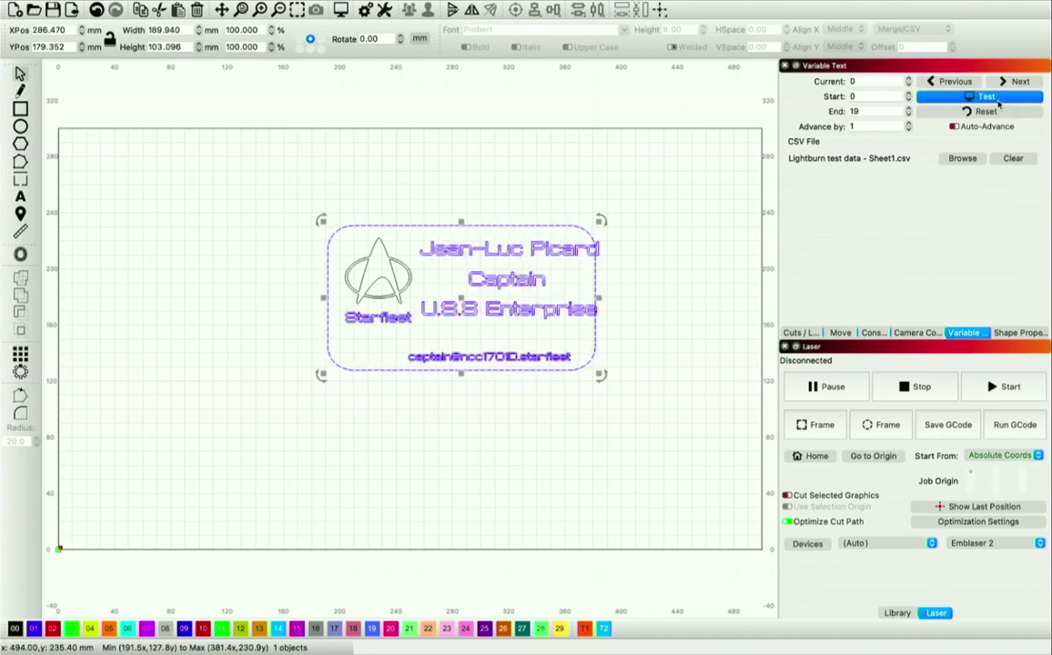
{"action": "left_click", "coordinate": [997, 102]}
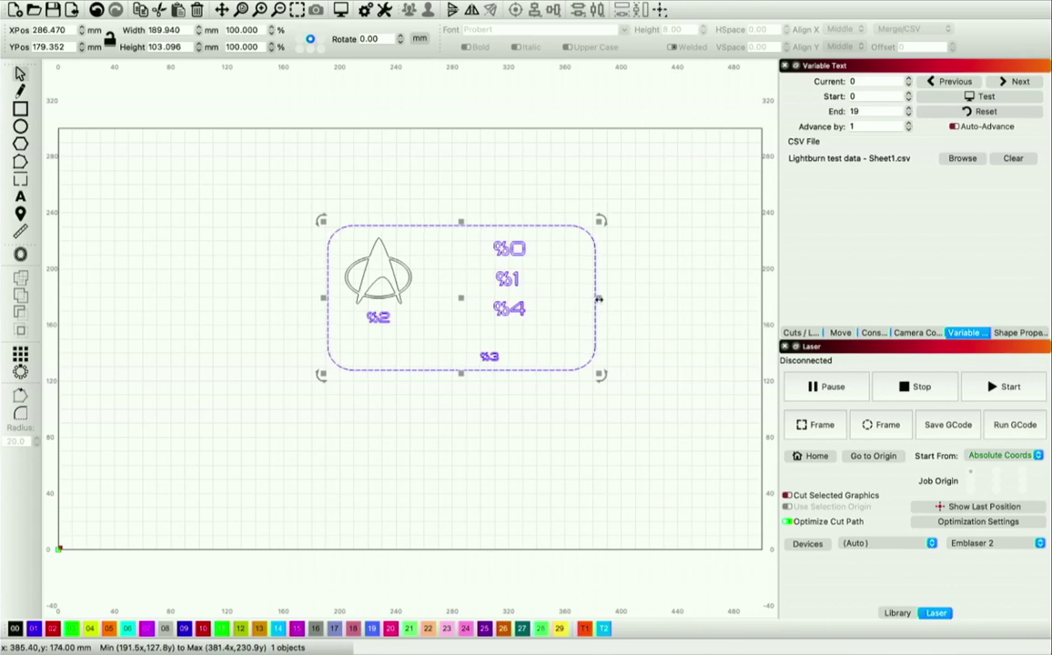
{"action": "left_click_drag", "start_coordinate": [597, 297], "coordinate": [612, 296]}
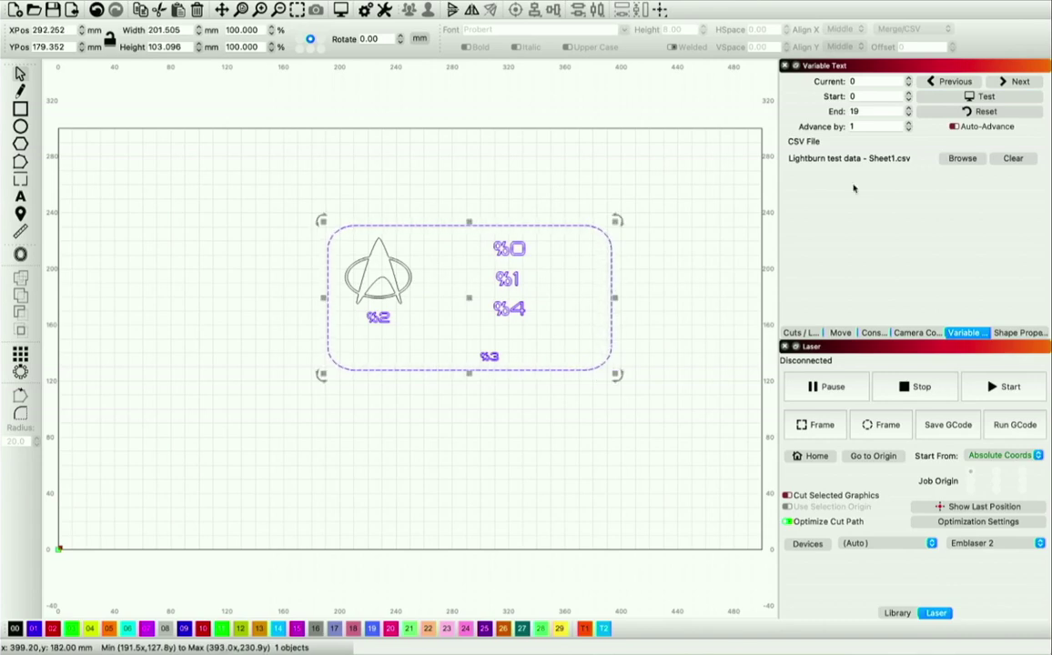
{"action": "left_click", "coordinate": [981, 99]}
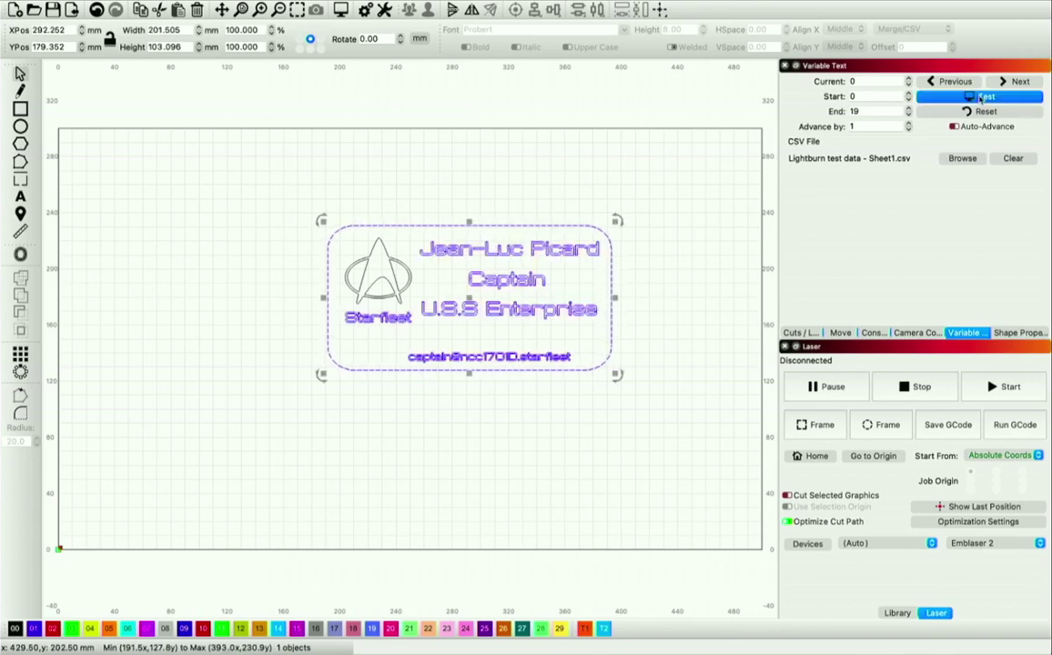
{"action": "left_click", "coordinate": [981, 98]}
Move %3 up beneath %4 to about X 317, Y 153 mm and preview the merged text.
{"action": "left_click", "coordinate": [489, 356]}
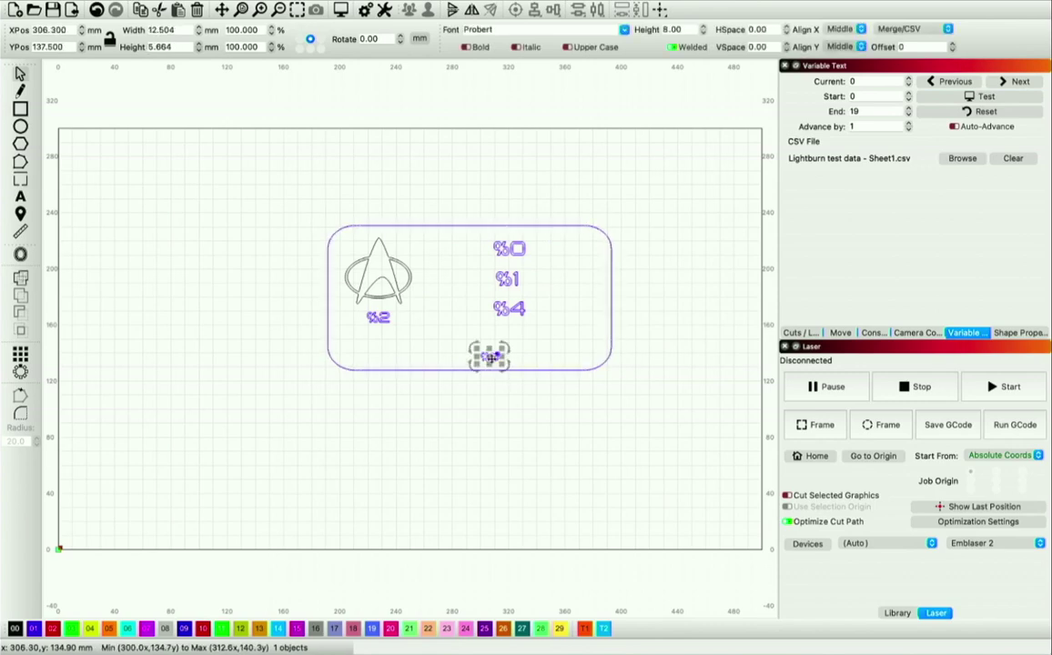
{"action": "mouse_move", "coordinate": [489, 356]}
{"action": "left_mouse_down"}
{"action": "mouse_move", "coordinate": [495, 344]}
{"action": "mouse_move", "coordinate": [478, 339]}
{"action": "left_mouse_up"}
{"action": "left_click", "coordinate": [983, 97]}
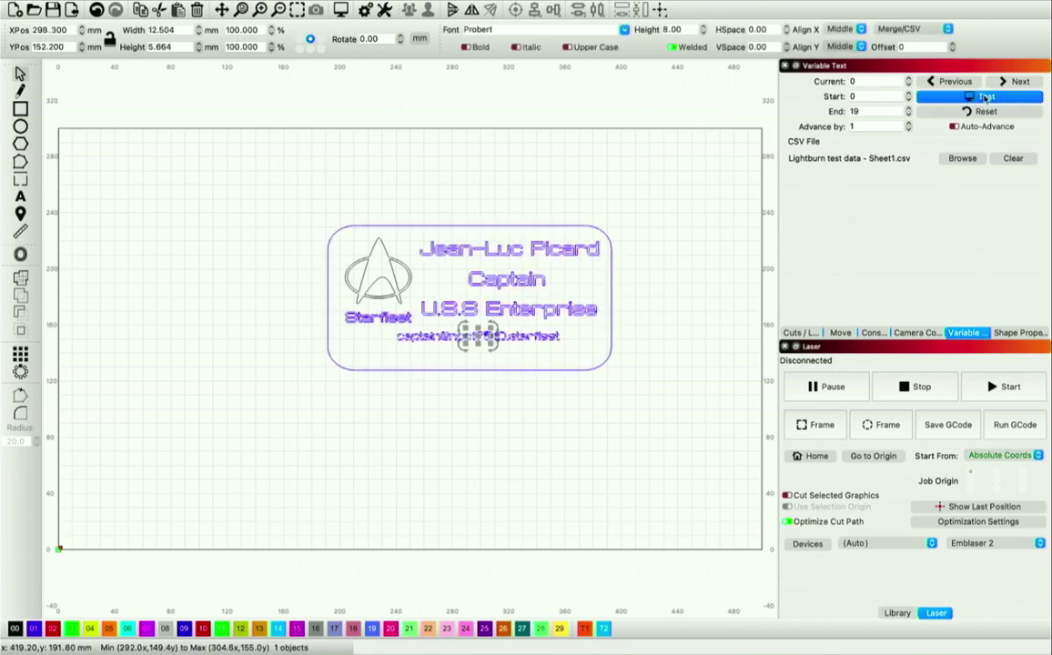
{"action": "left_click", "coordinate": [985, 99]}
{"action": "left_click_drag", "start_coordinate": [480, 338], "coordinate": [507, 340]}
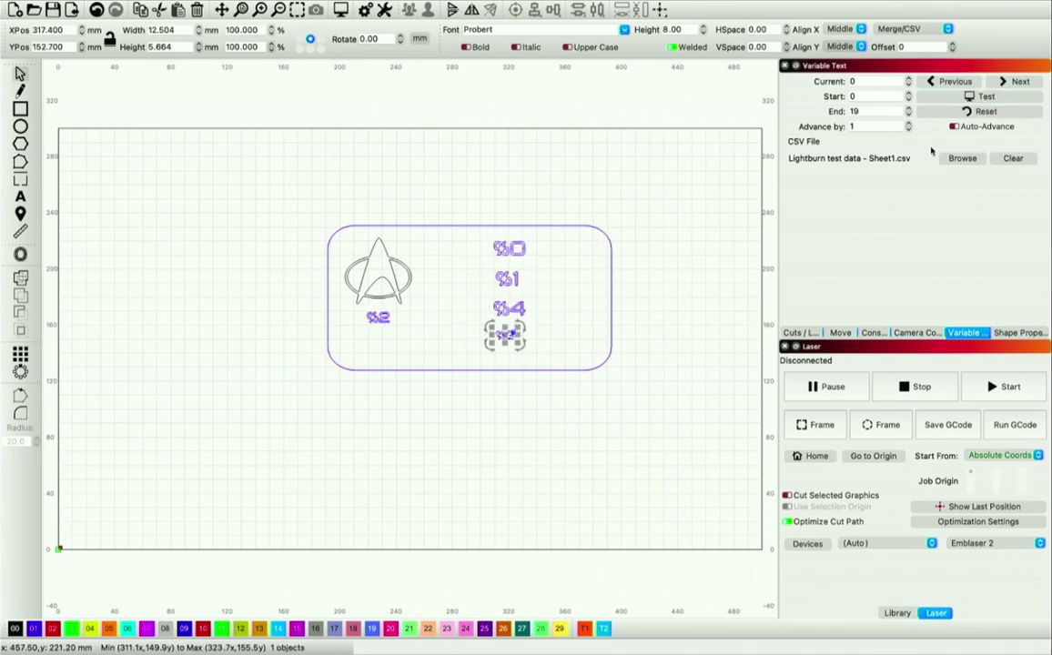
{"action": "left_click", "coordinate": [966, 97]}
{"action": "left_click", "coordinate": [966, 98]}
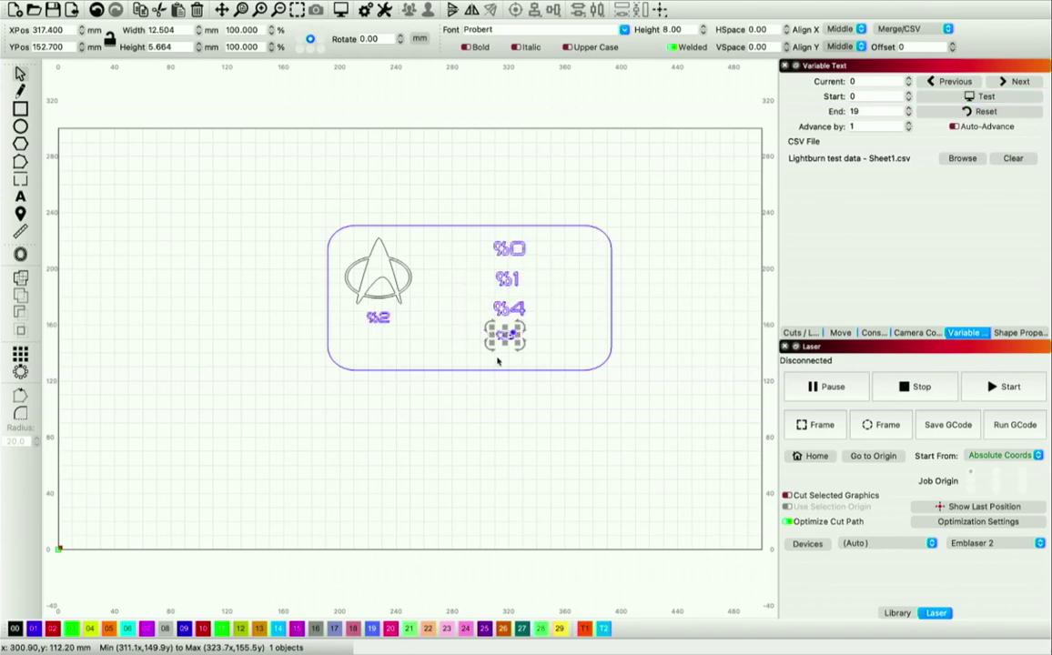
Align the %0, %1, %4 and %3 fields on one vertical centre line and preview the merged text.
{"action": "left_click", "coordinate": [528, 368]}
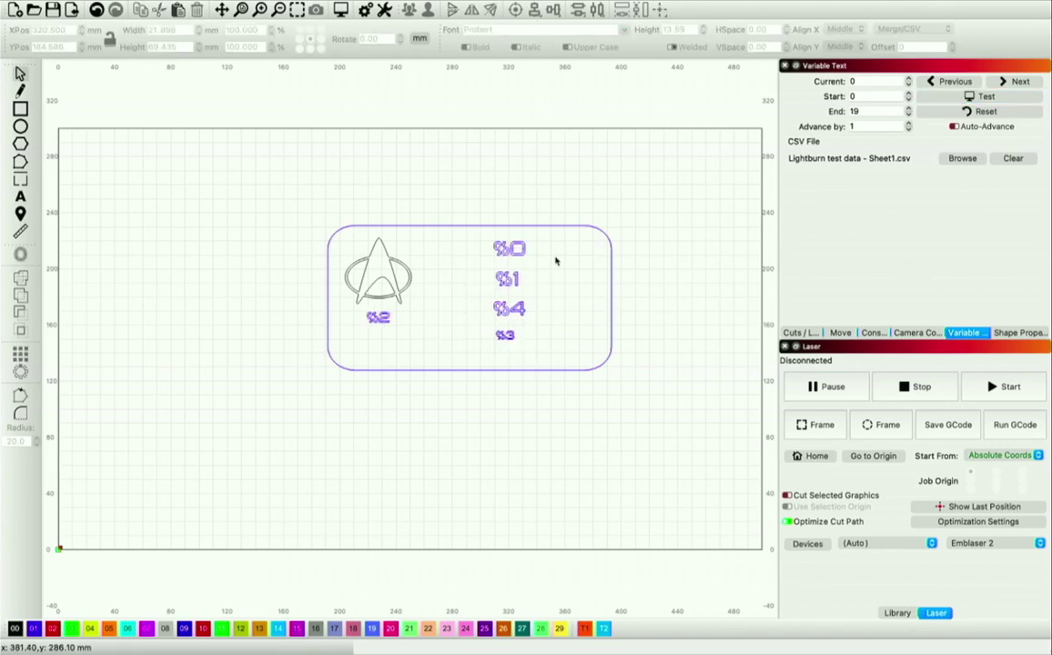
{"action": "left_click_drag", "start_coordinate": [550, 348], "coordinate": [472, 244]}
{"action": "left_click", "coordinate": [553, 9]}
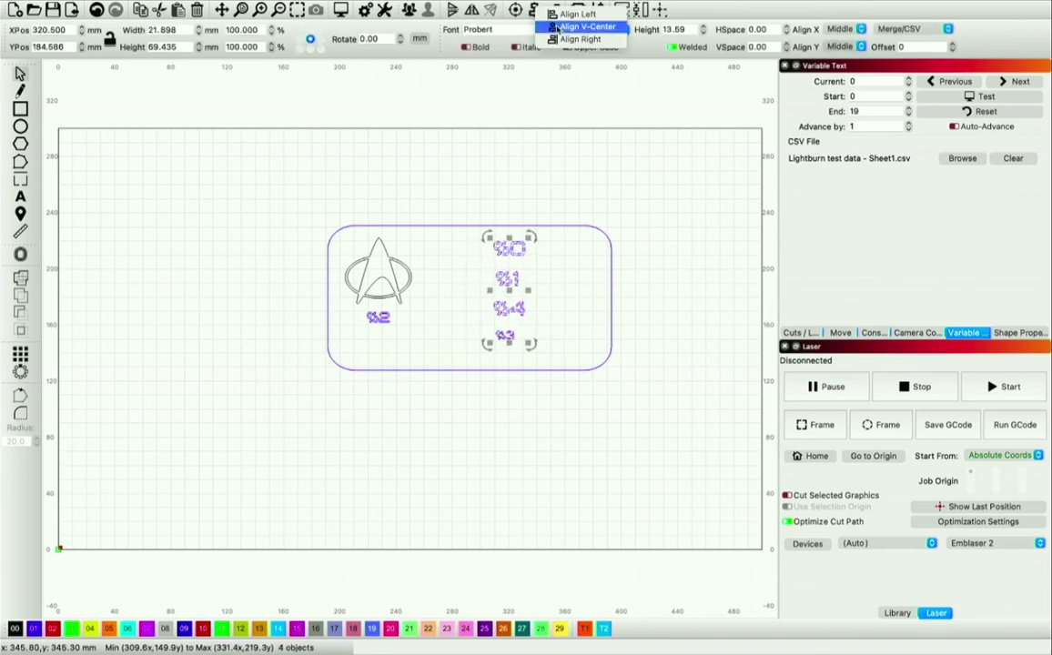
{"action": "left_click", "coordinate": [559, 27]}
{"action": "left_click", "coordinate": [719, 209]}
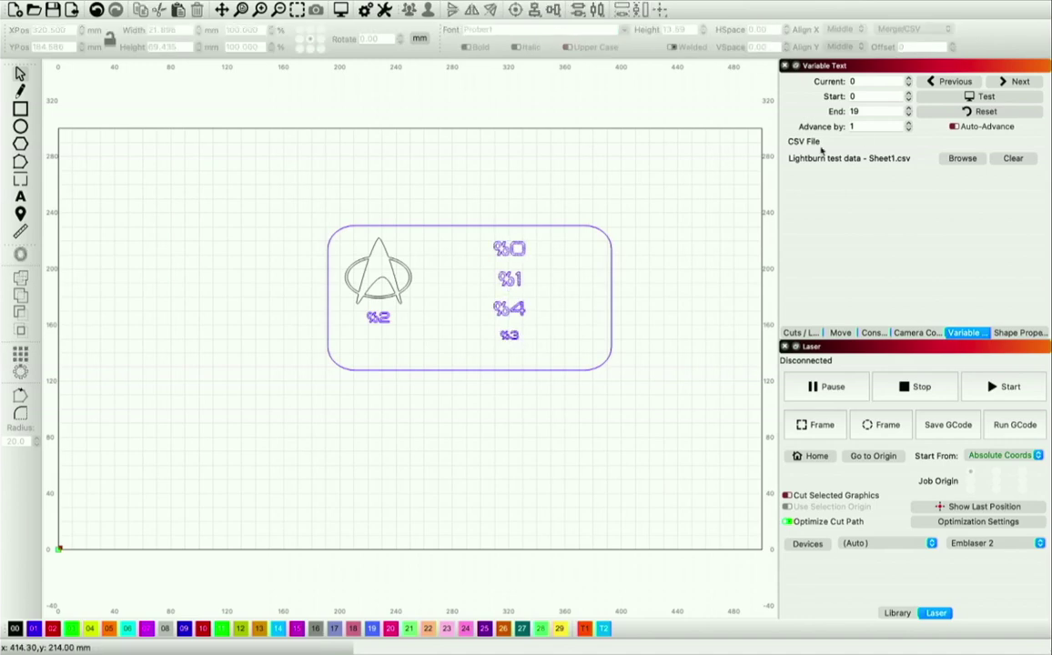
{"action": "left_click", "coordinate": [1000, 97]}
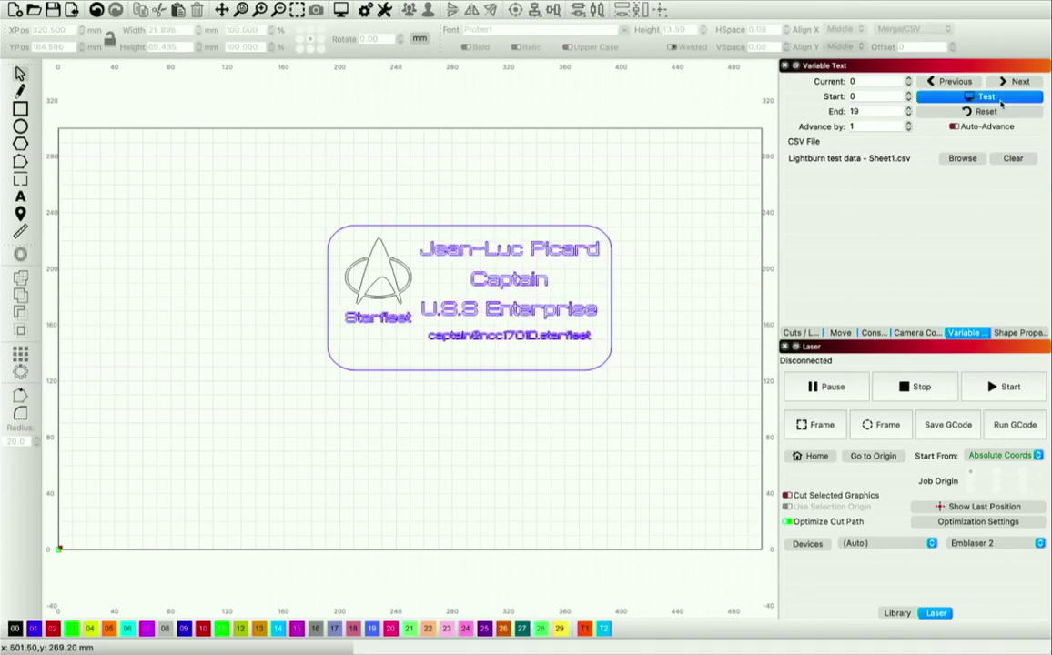
{"action": "left_click", "coordinate": [1000, 100]}
Tighten the rounded rectangle around the contents to about 191 × 86 mm and preview the merged card.
{"action": "left_click", "coordinate": [454, 369]}
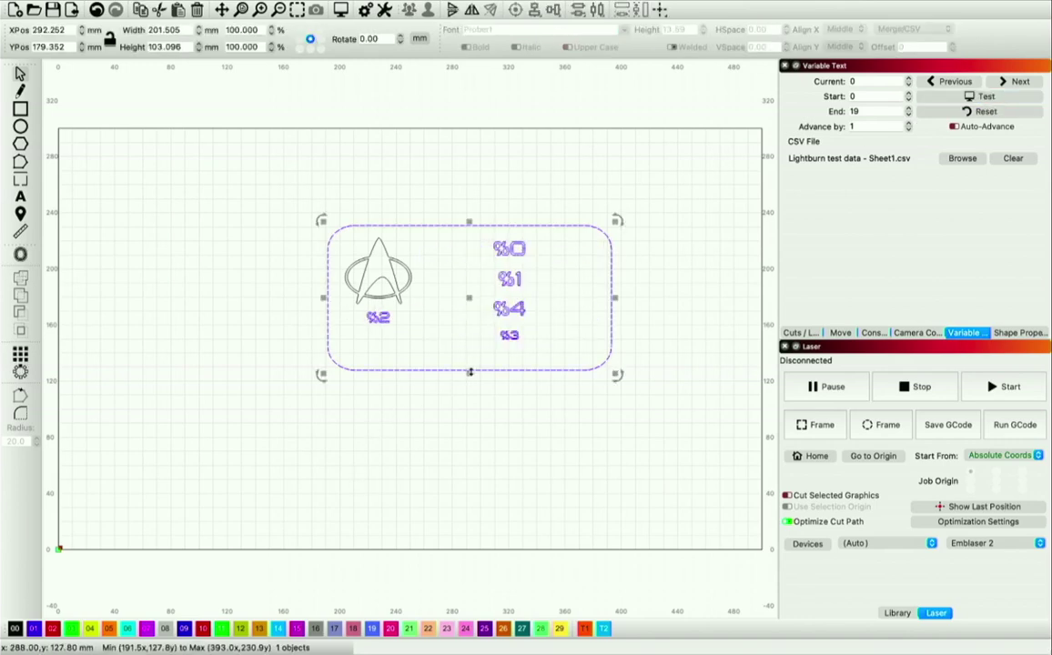
{"action": "left_click_drag", "start_coordinate": [469, 371], "coordinate": [468, 356]}
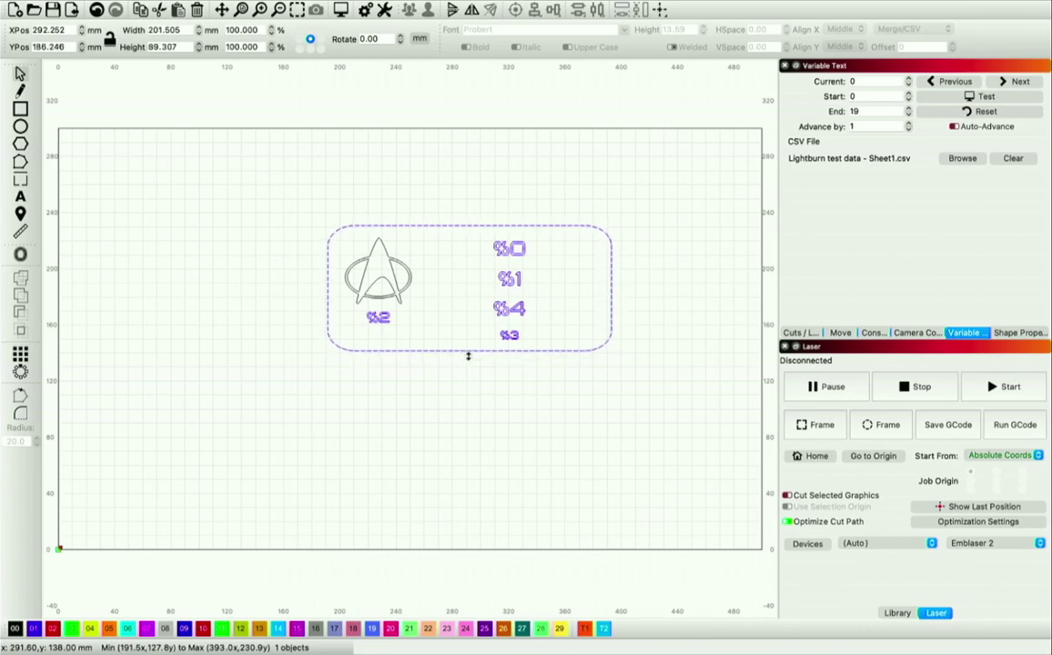
{"action": "left_click_drag", "start_coordinate": [468, 222], "coordinate": [468, 226]}
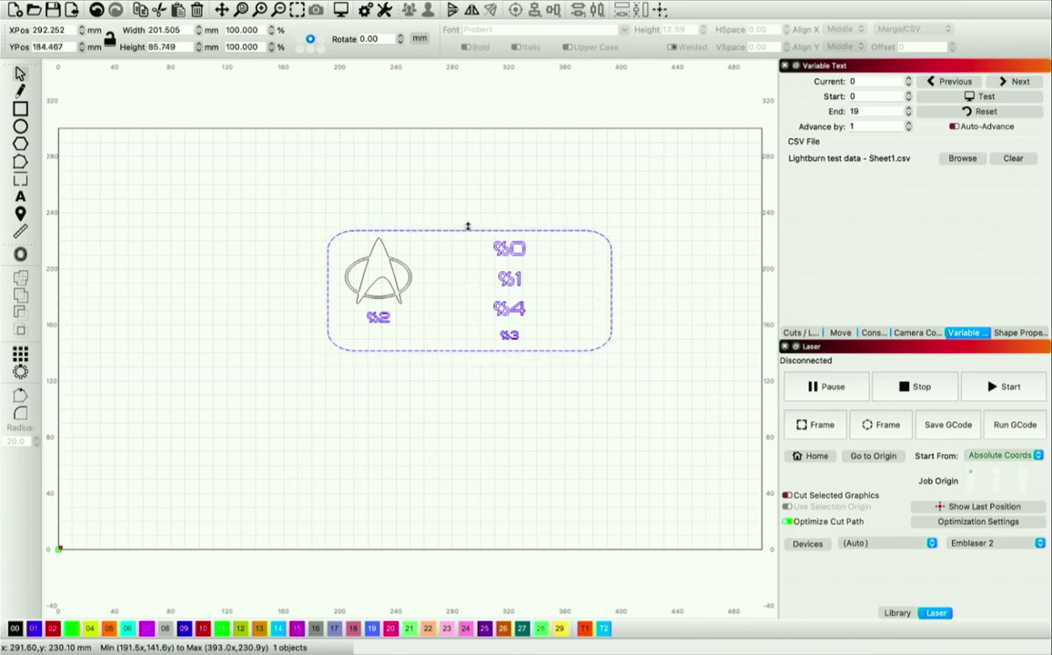
{"action": "left_click_drag", "start_coordinate": [323, 289], "coordinate": [335, 290]}
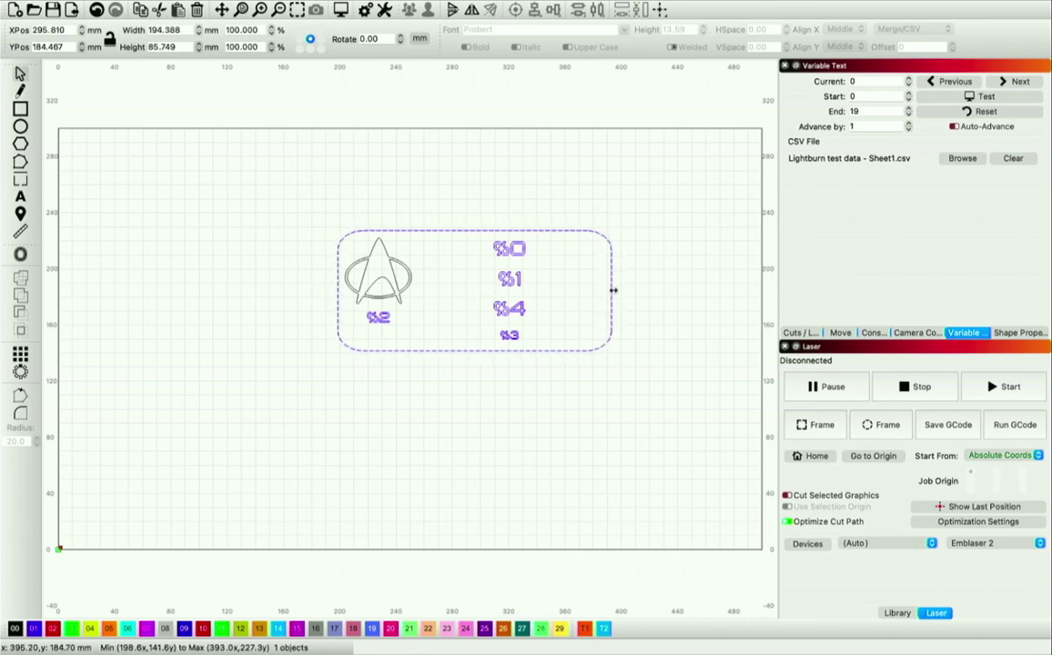
{"action": "left_click_drag", "start_coordinate": [613, 289], "coordinate": [608, 291]}
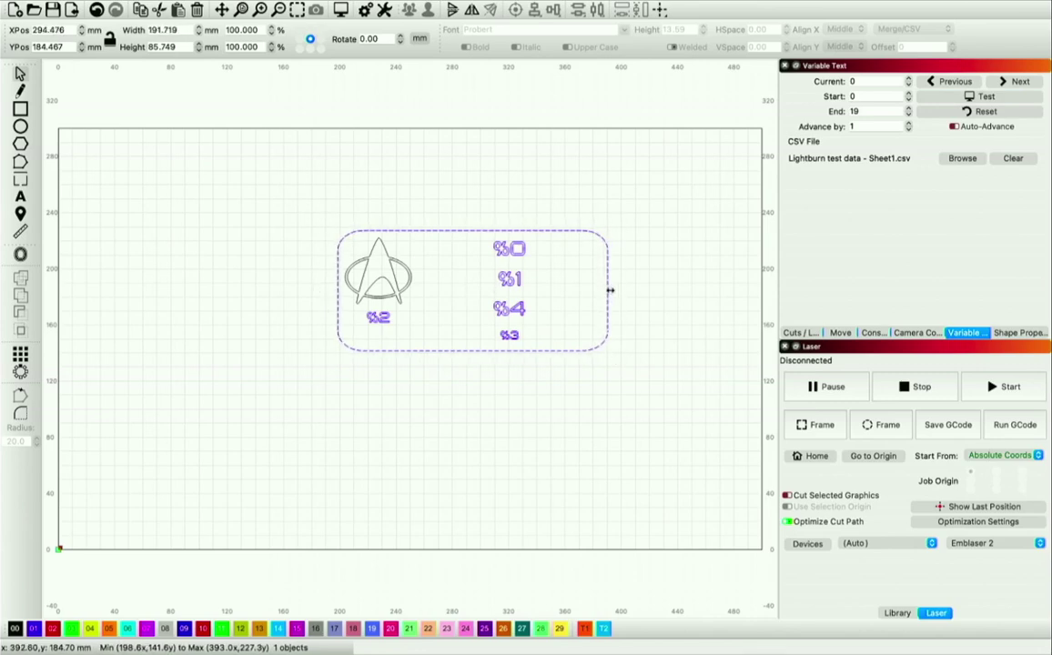
{"action": "left_click", "coordinate": [986, 97]}
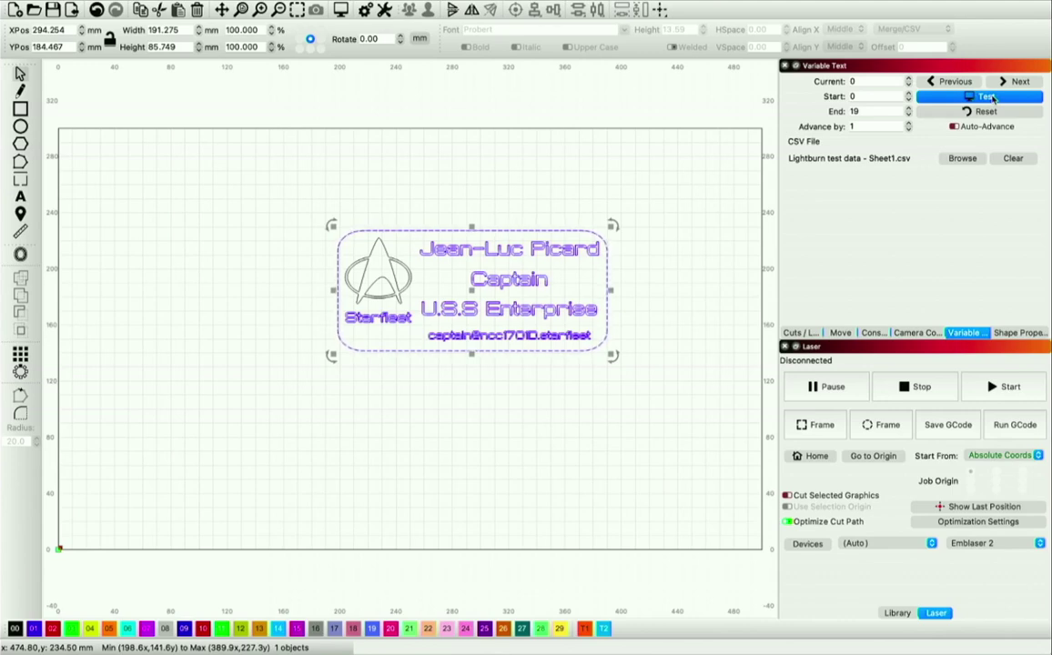
{"action": "left_click", "coordinate": [557, 433]}
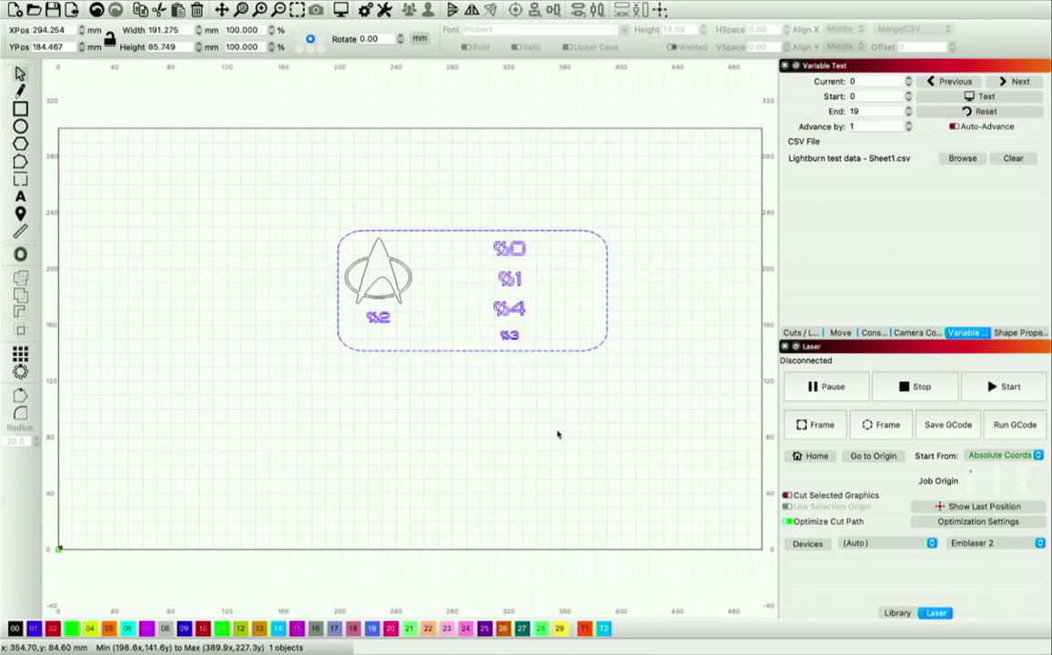
Offset the rounded rectangle outward by 4.30 mm with round corners, keeping the original outline.
{"action": "left_click", "coordinate": [540, 351]}
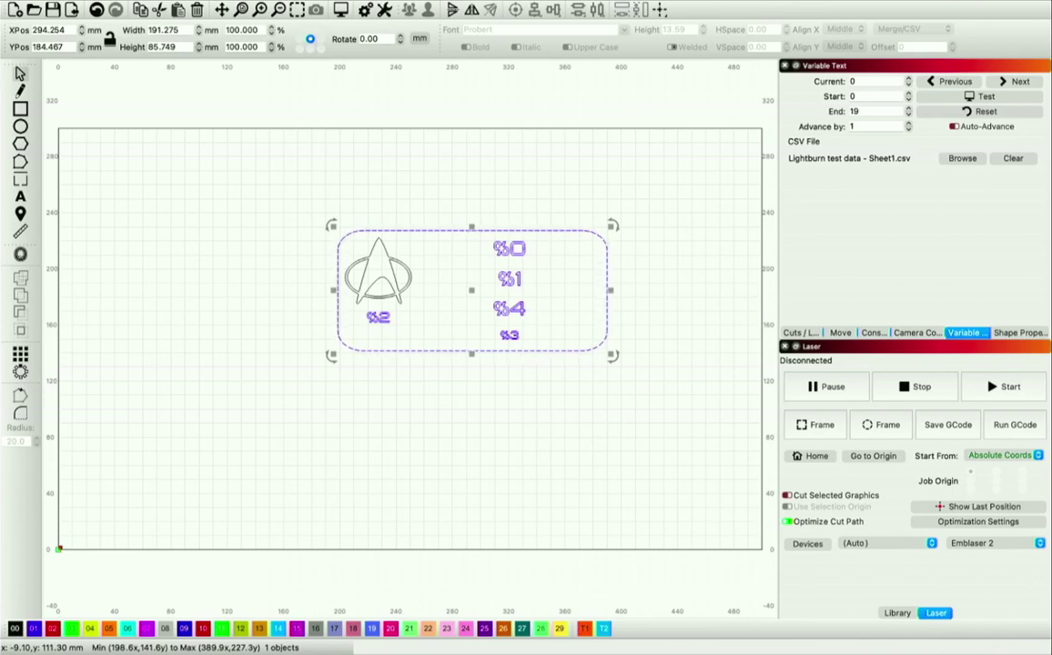
{"action": "left_click", "coordinate": [20, 254]}
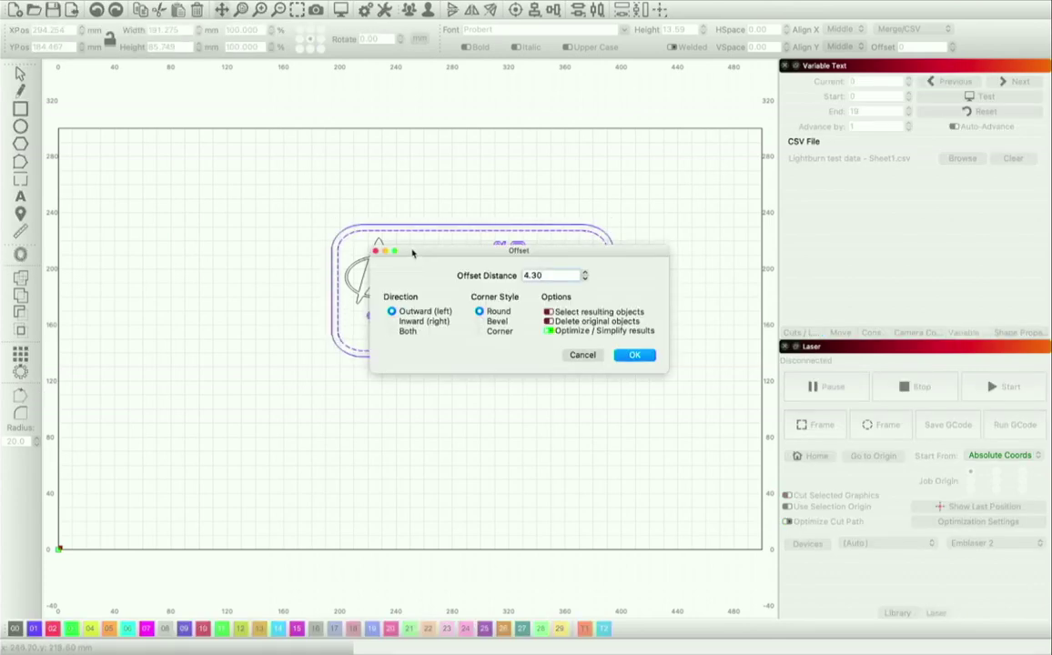
{"action": "left_click_drag", "start_coordinate": [412, 253], "coordinate": [316, 394]}
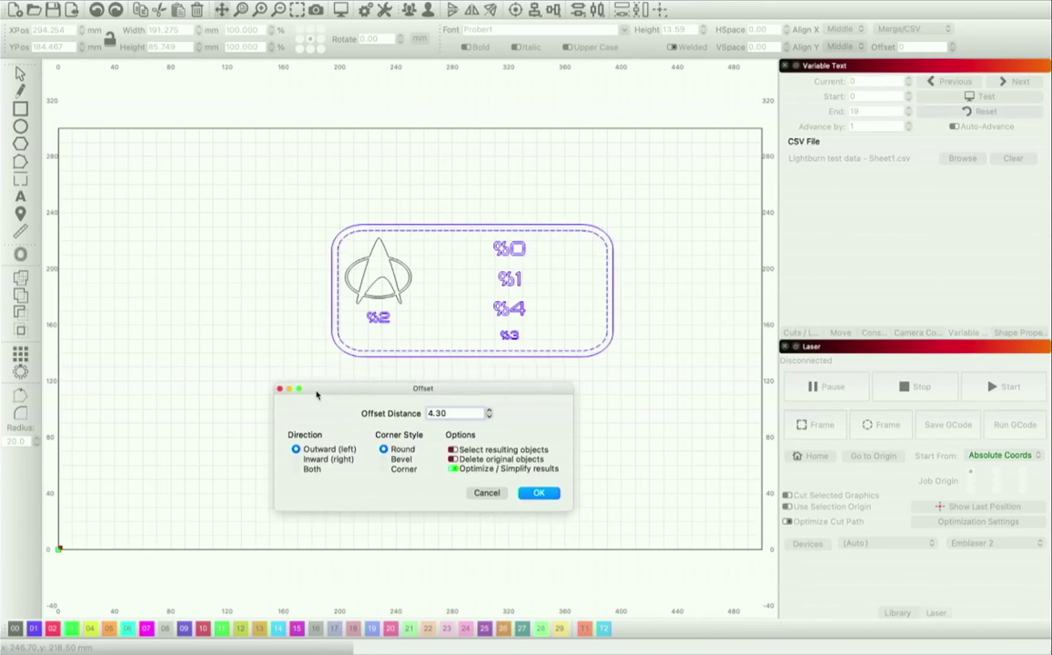
{"action": "left_click", "coordinate": [541, 493]}
{"action": "left_click", "coordinate": [545, 501]}
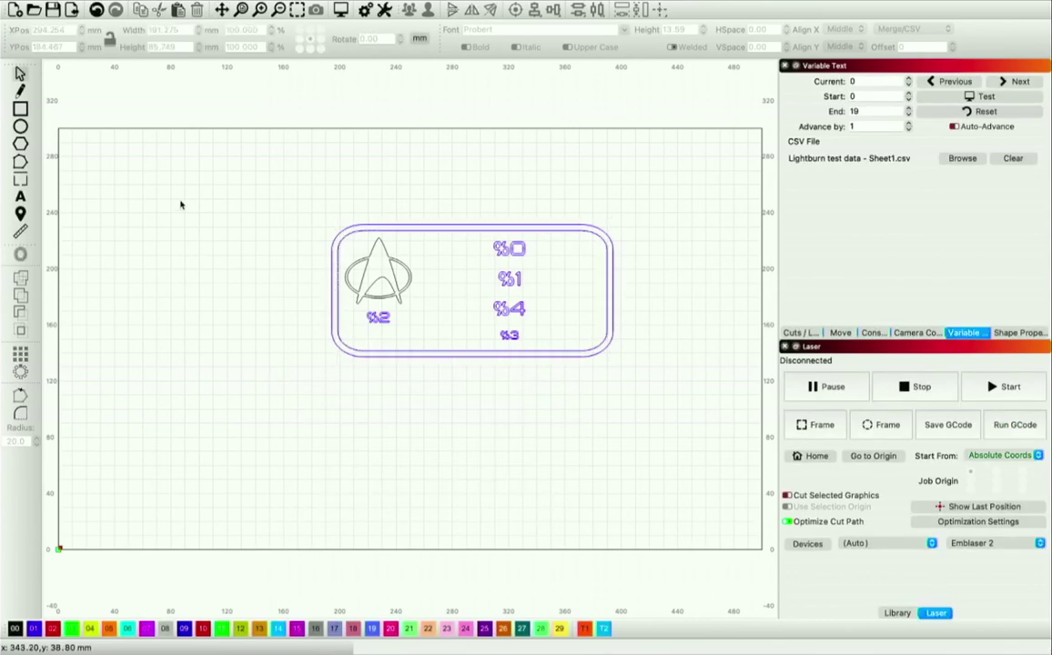
Reduce the %4 field's text height to 11 mm and preview the merged text.
{"action": "left_click", "coordinate": [1009, 97]}
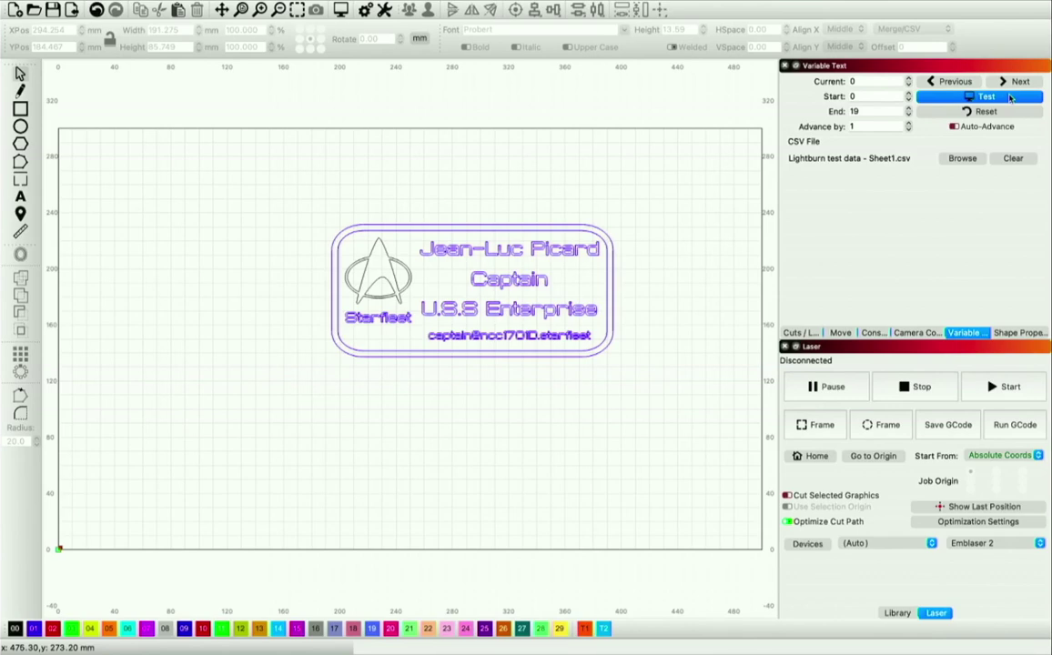
{"action": "left_click", "coordinate": [1009, 98]}
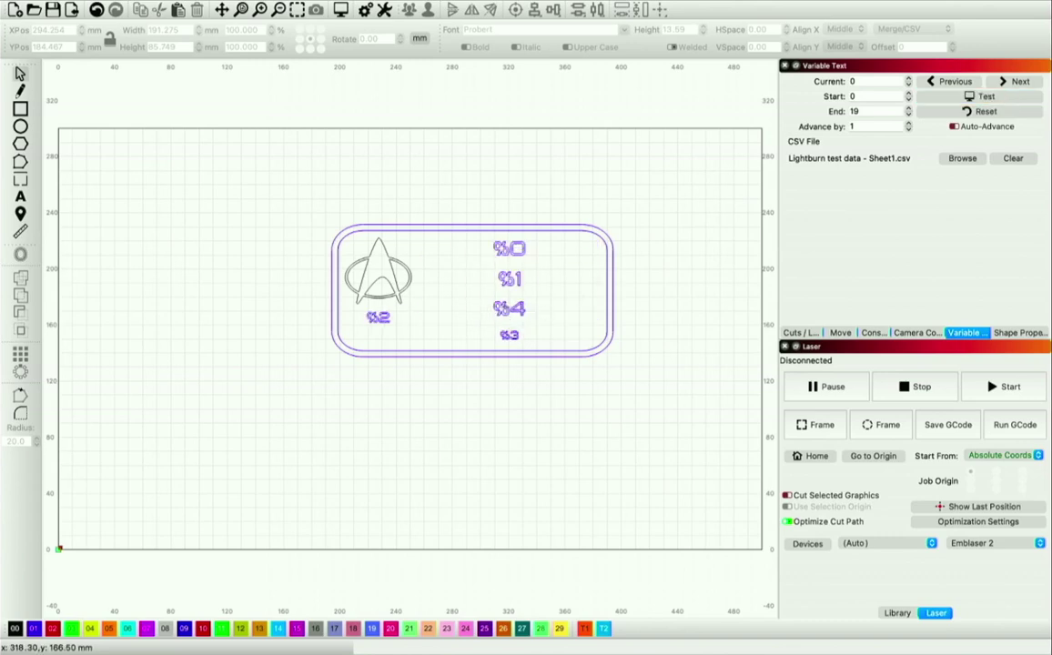
{"action": "left_click", "coordinate": [507, 310]}
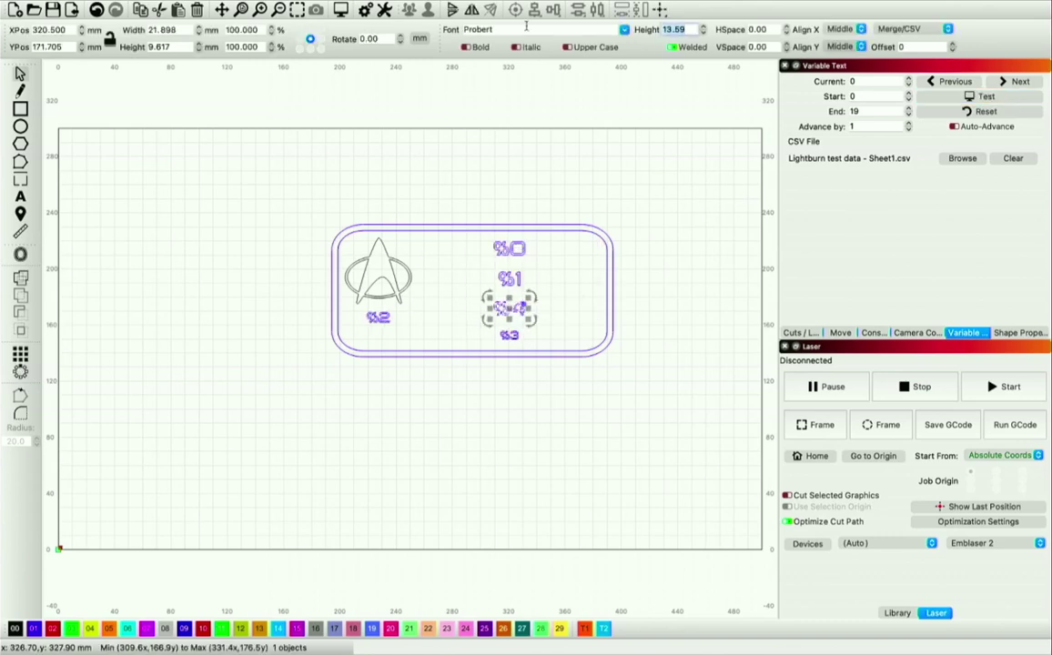
{"action": "left_click", "coordinate": [1014, 94]}
{"action": "left_click", "coordinate": [1014, 93]}
{"action": "left_click", "coordinate": [690, 270]}
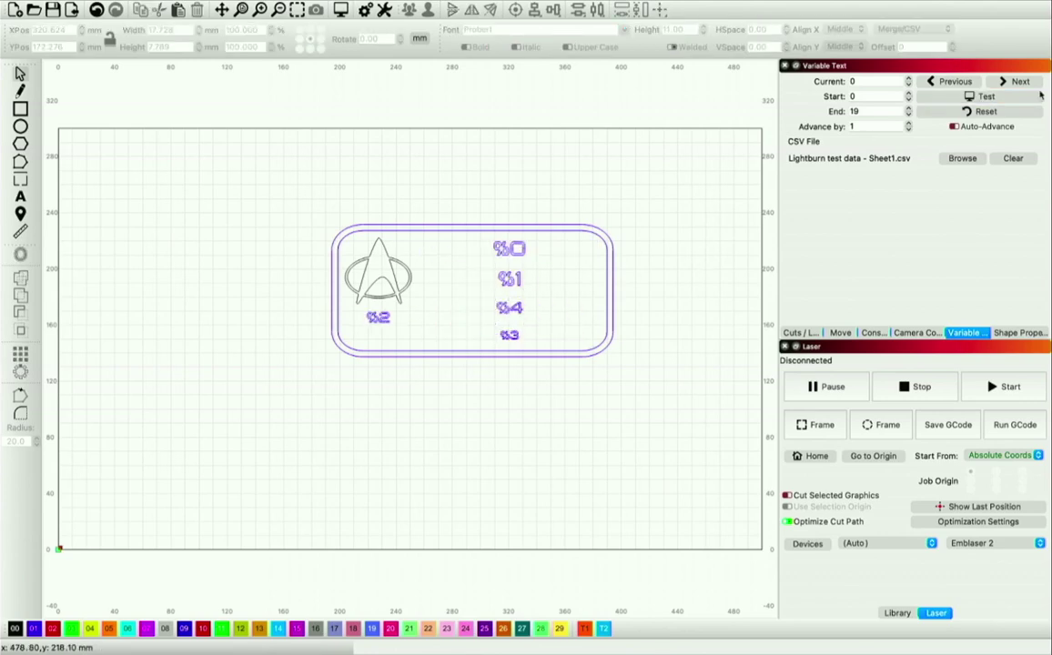
{"action": "left_click", "coordinate": [1033, 96]}
{"action": "left_click", "coordinate": [1031, 97]}
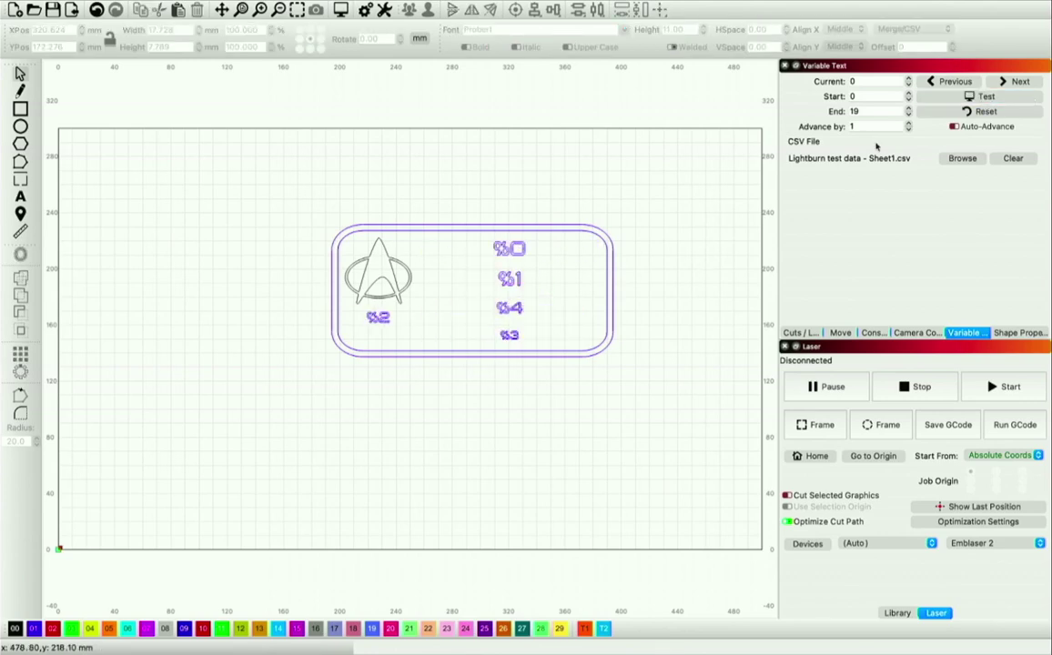
Move the %1 field up beneath %0 to about Y 198 mm and preview the merged text.
{"action": "left_click", "coordinate": [510, 279]}
{"action": "key", "text": "Up"}
{"action": "key", "text": "Up"}
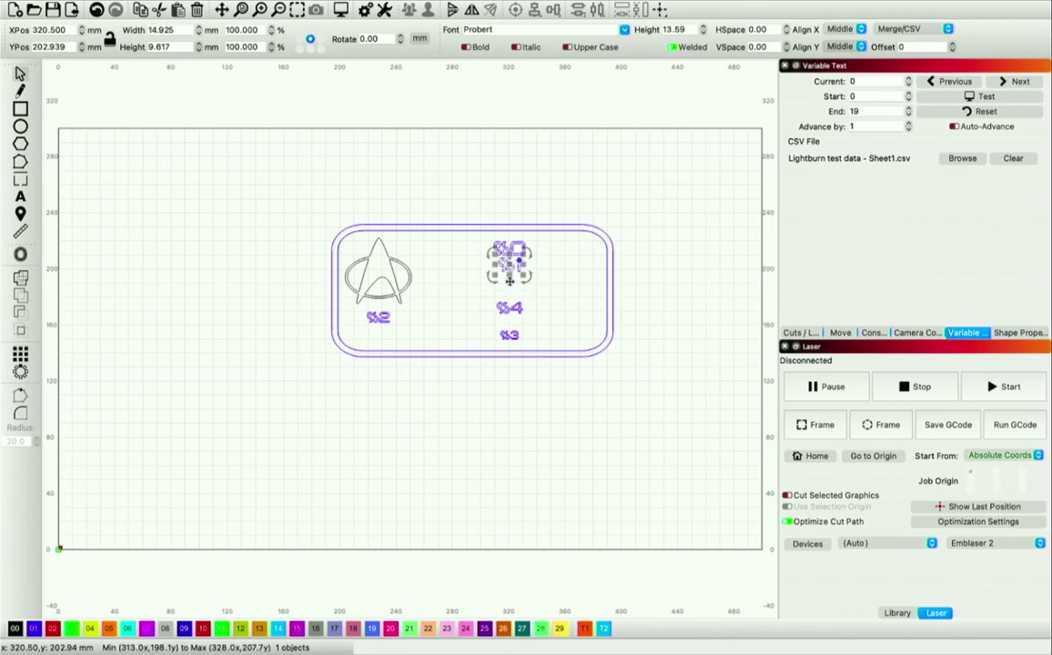
{"action": "left_click", "coordinate": [974, 97]}
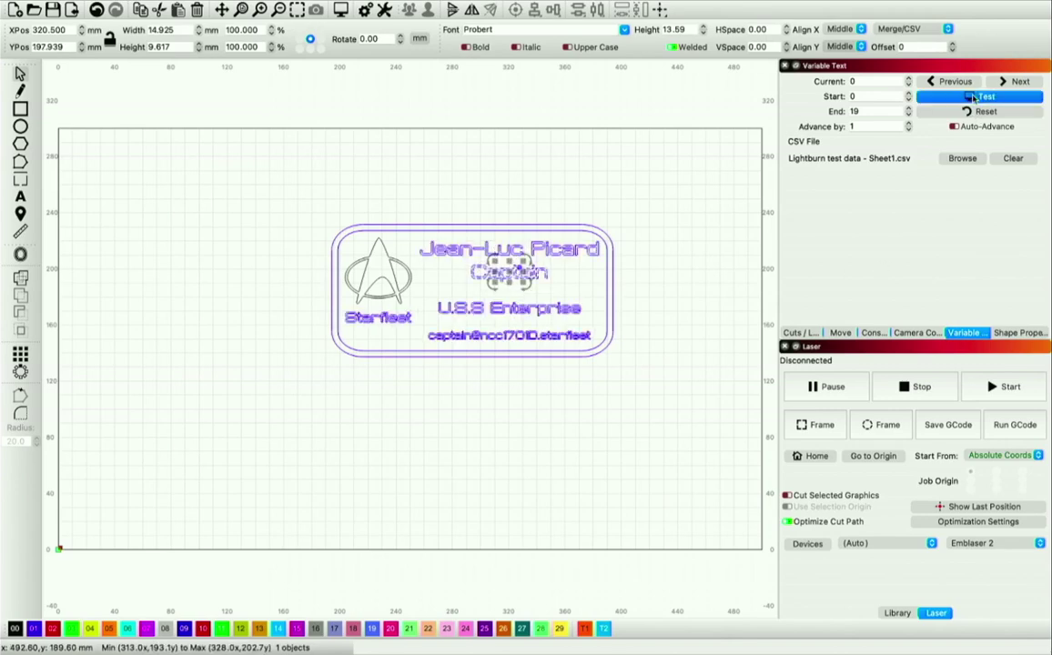
{"action": "left_click", "coordinate": [974, 97]}
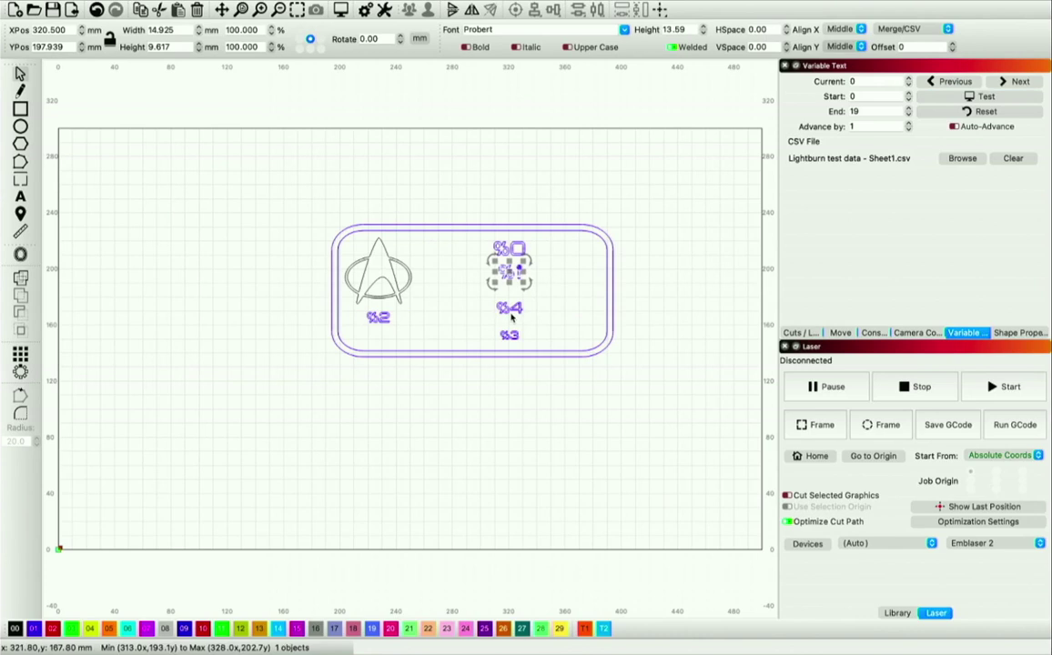
Move the %4 field up to about Y 177 mm and preview the merged text.
{"action": "left_click", "coordinate": [510, 305]}
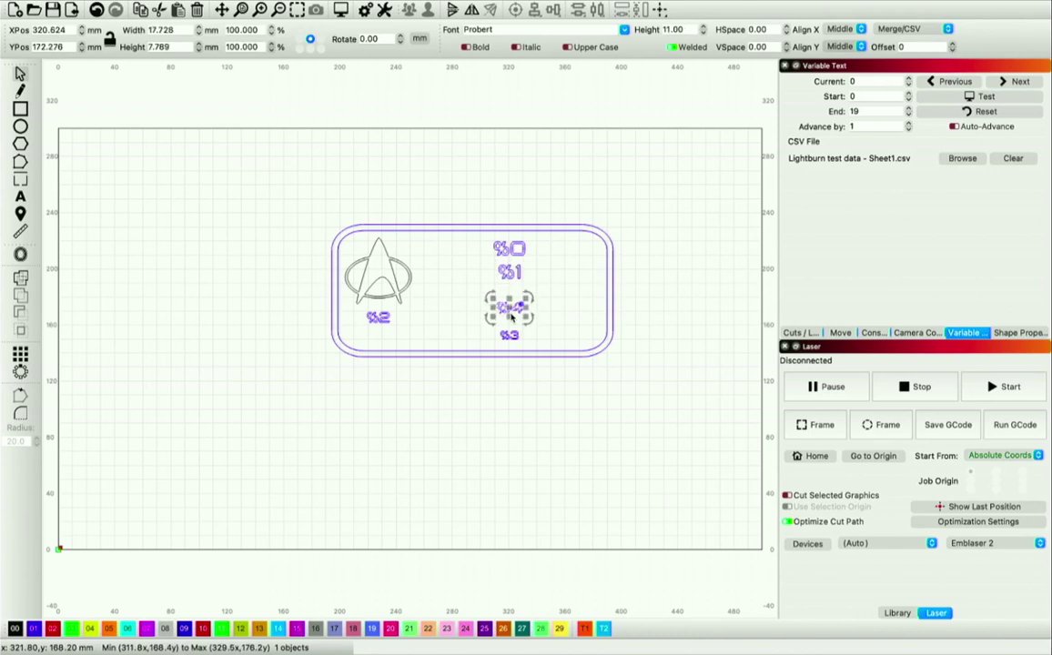
{"action": "left_click", "coordinate": [974, 98]}
{"action": "left_click", "coordinate": [973, 97]}
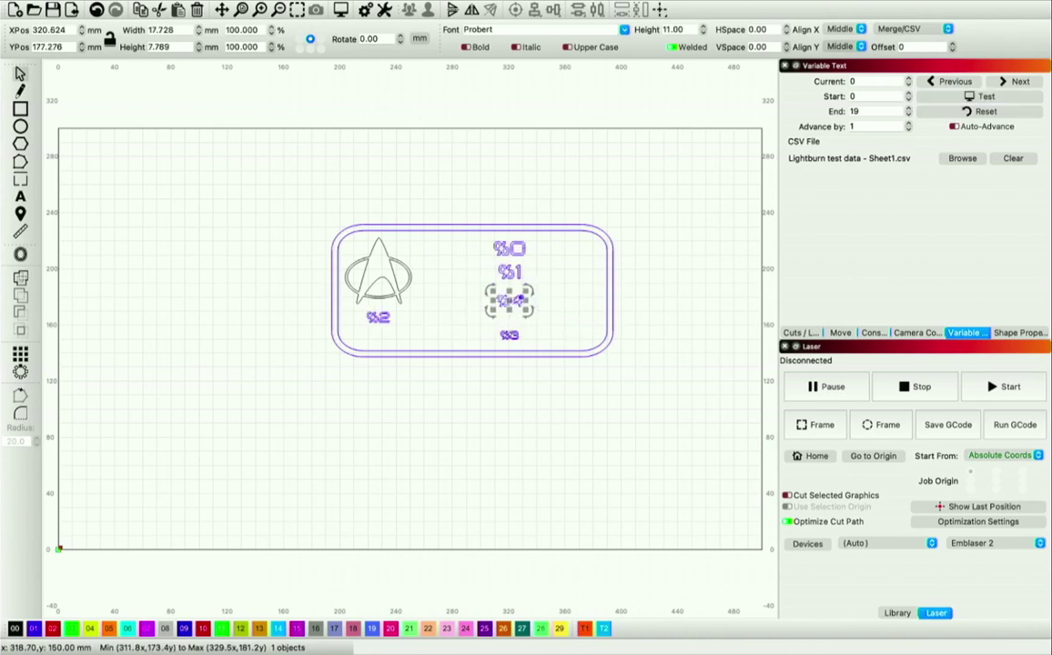
Move the %3 field up beneath %4 to about Y 163 mm and preview the merged text.
{"action": "left_click", "coordinate": [512, 335]}
{"action": "left_click_drag", "start_coordinate": [514, 335], "coordinate": [509, 322]}
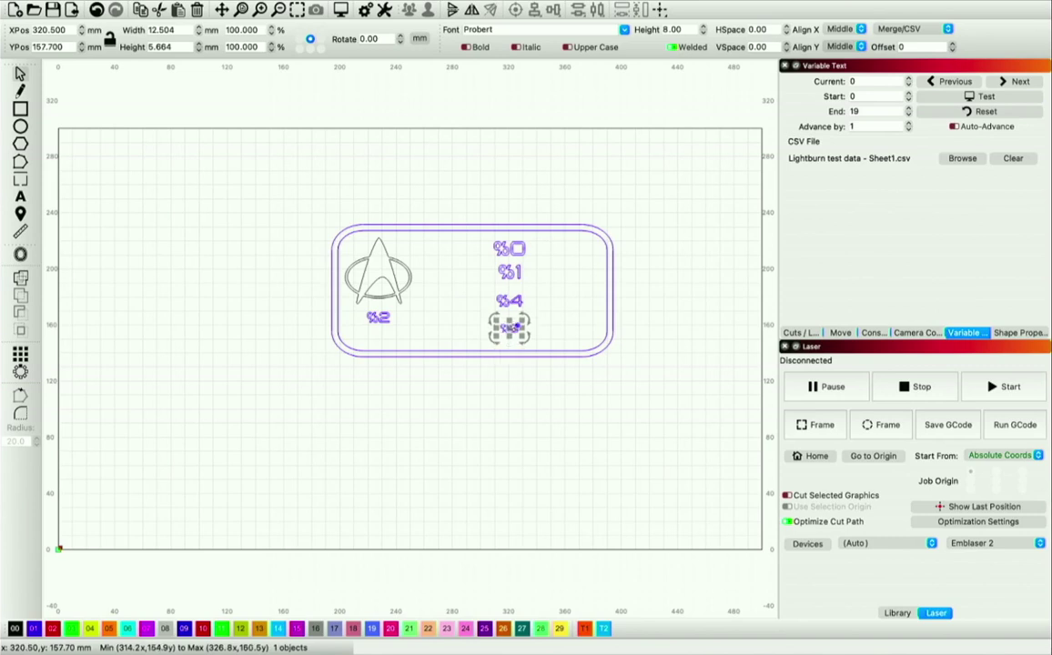
{"action": "left_click", "coordinate": [988, 100]}
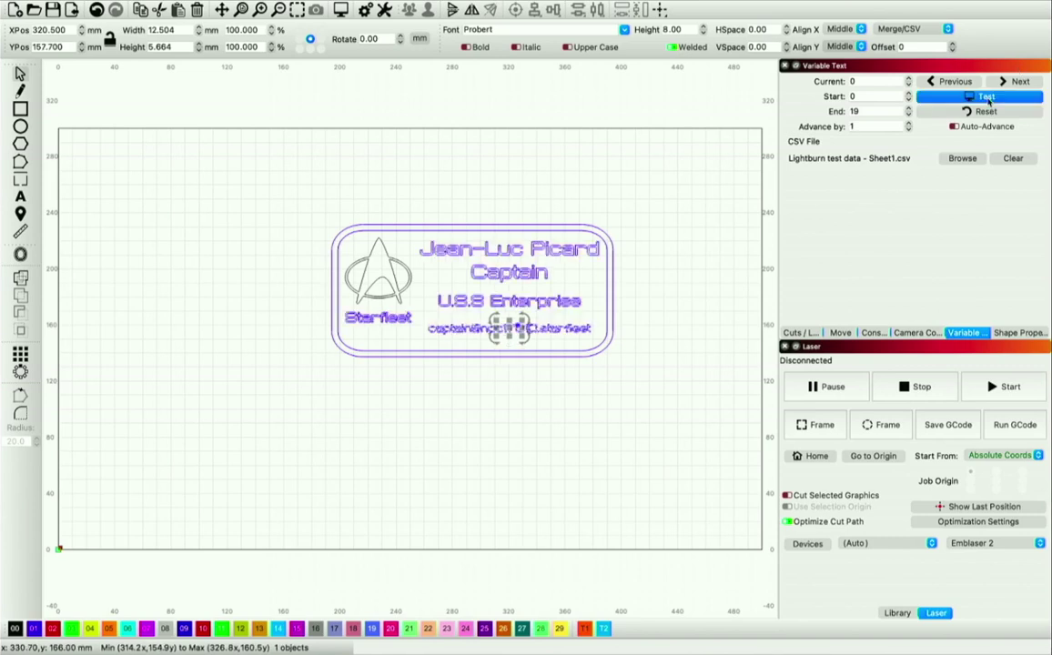
{"action": "left_click", "coordinate": [989, 100]}
{"action": "key", "text": "ctrl+z"}
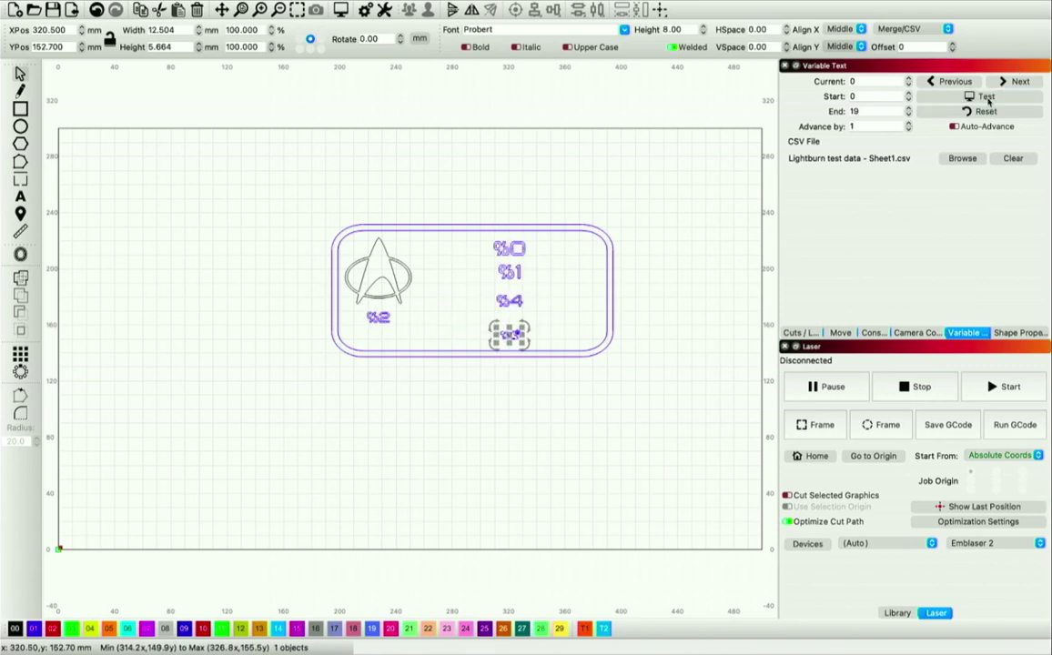
{"action": "key", "text": "ctrl+z"}
{"action": "left_click", "coordinate": [1022, 97]}
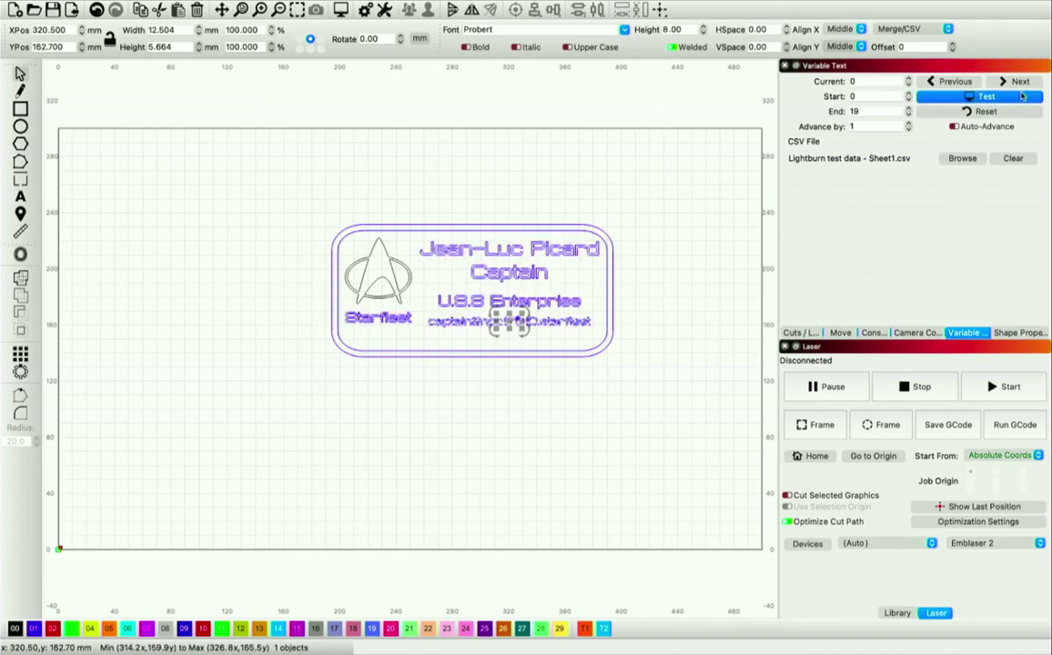
{"action": "left_click", "coordinate": [1022, 96]}
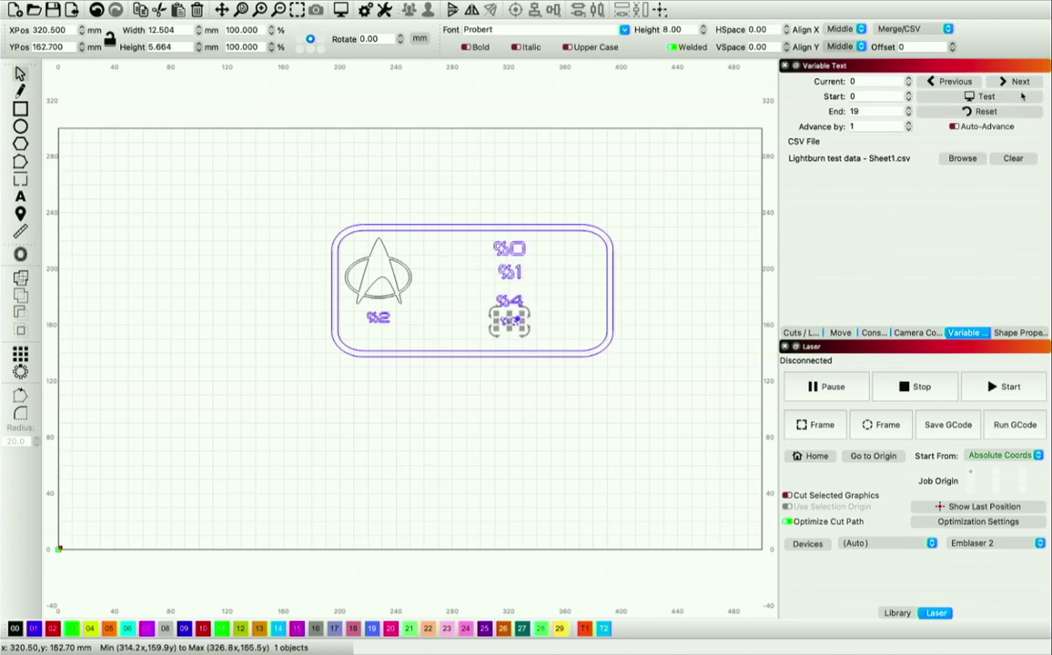
Shorten both rounded outlines together from their lower edge to an overall size of about 200 × 85 mm.
{"action": "left_click", "coordinate": [477, 364]}
{"action": "left_click", "coordinate": [474, 352]}
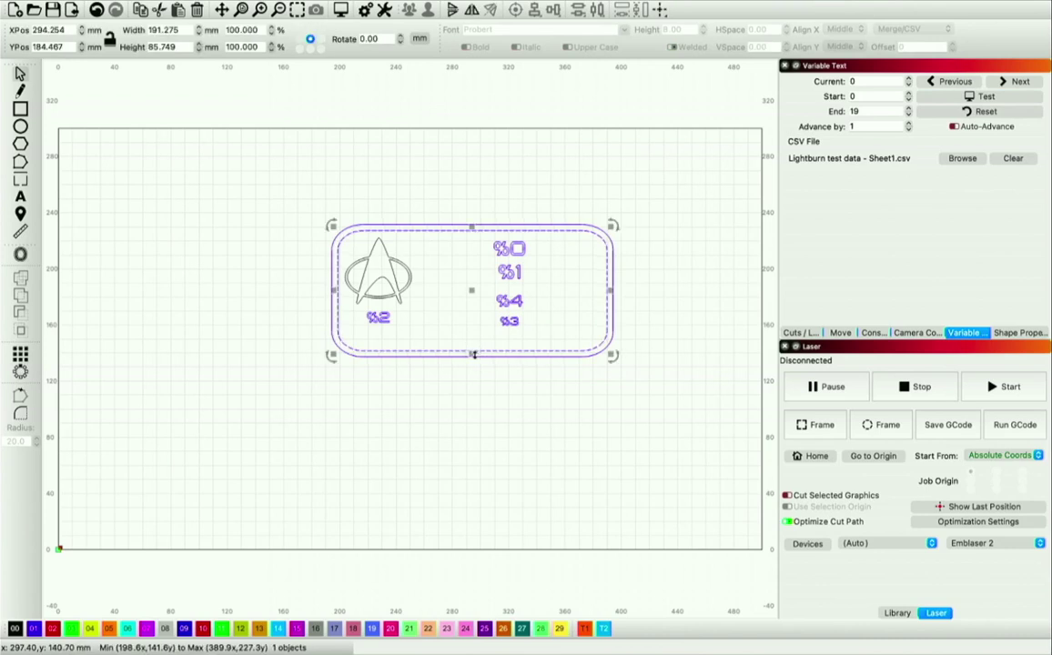
{"action": "left_click", "coordinate": [490, 365]}
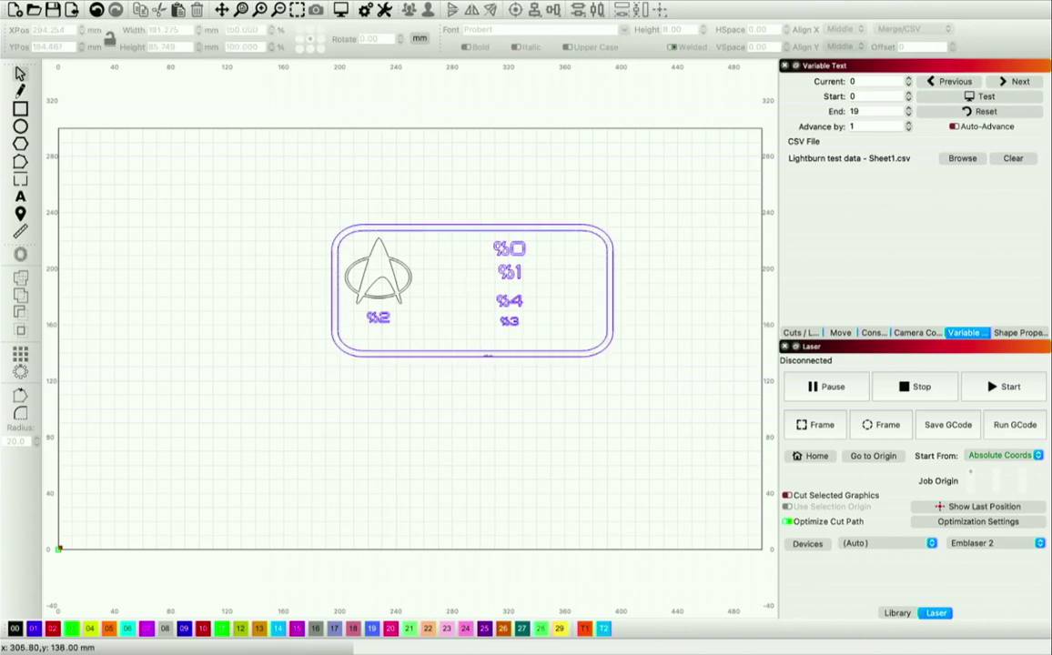
{"action": "left_click", "coordinate": [472, 355]}
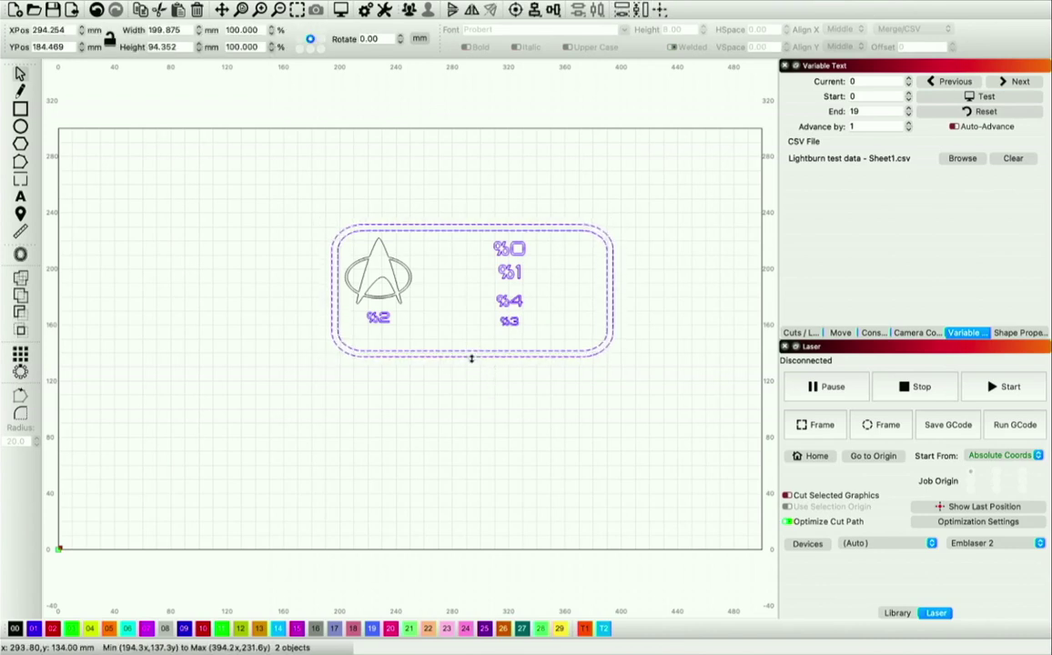
{"action": "left_click_drag", "start_coordinate": [471, 361], "coordinate": [471, 350]}
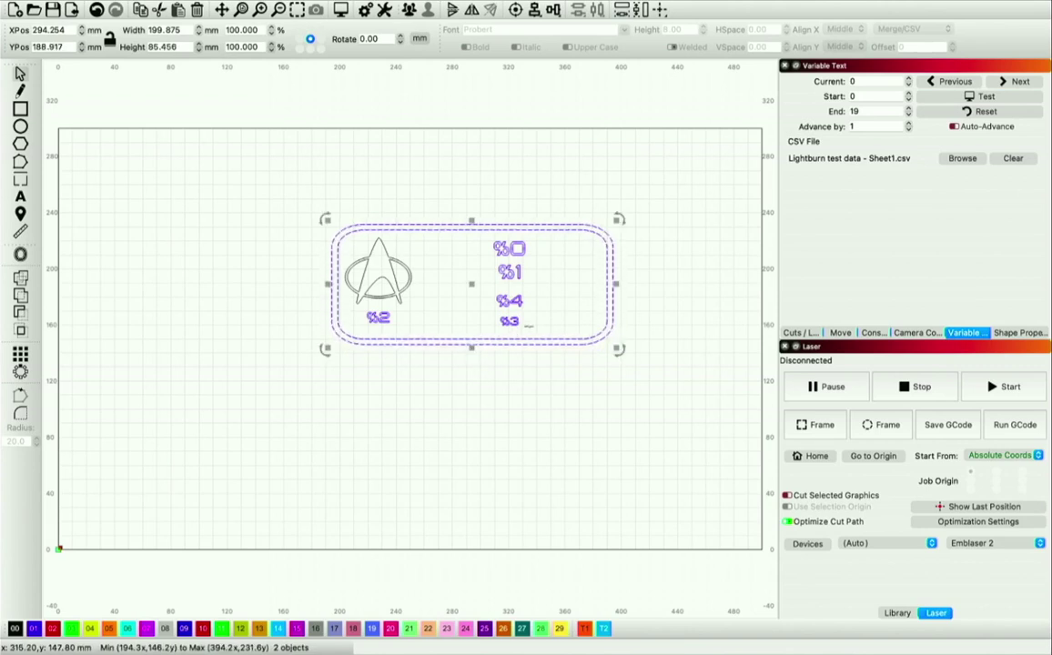
Nudge the %4 field up to about Y 180 mm and preview the merged text.
{"action": "left_click", "coordinate": [509, 301]}
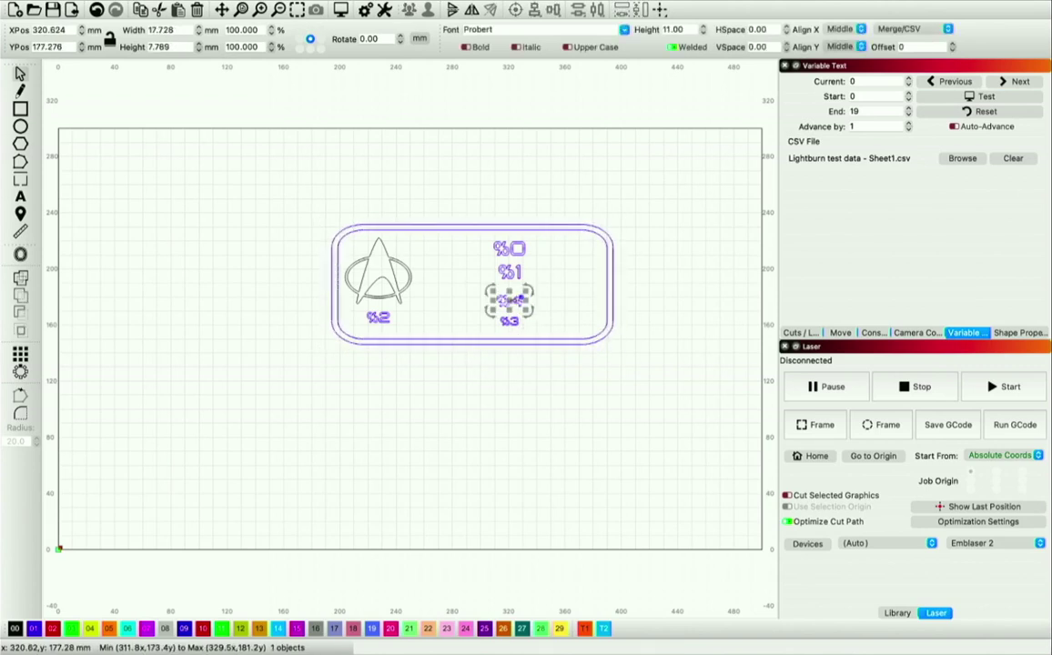
{"action": "left_click", "coordinate": [1001, 96]}
{"action": "left_click", "coordinate": [1002, 96]}
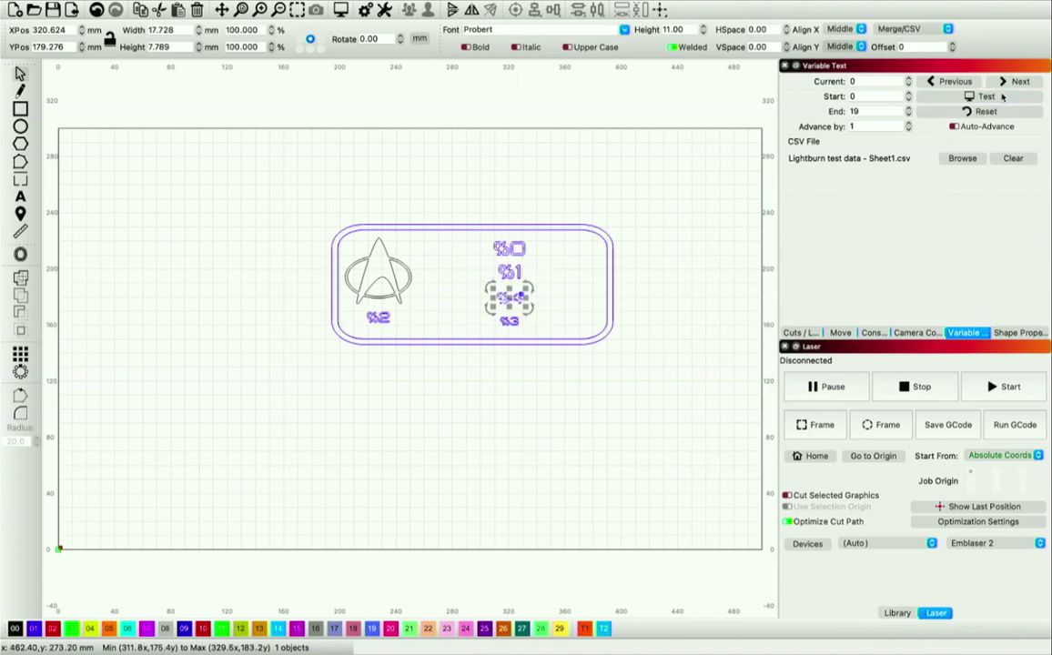
{"action": "left_click", "coordinate": [1004, 97]}
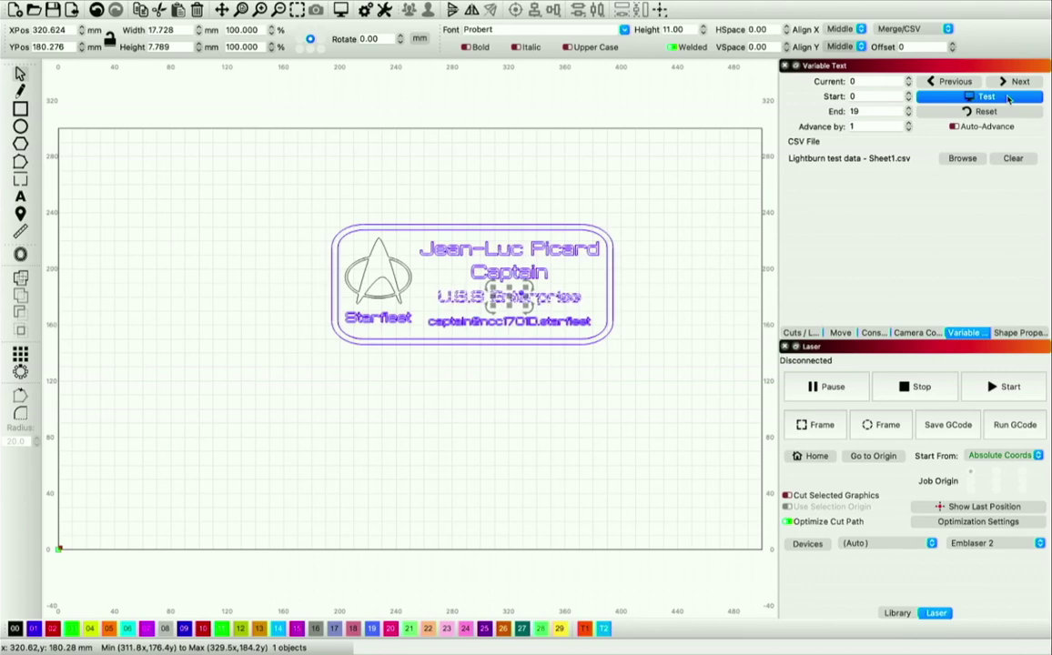
{"action": "left_click", "coordinate": [1006, 98]}
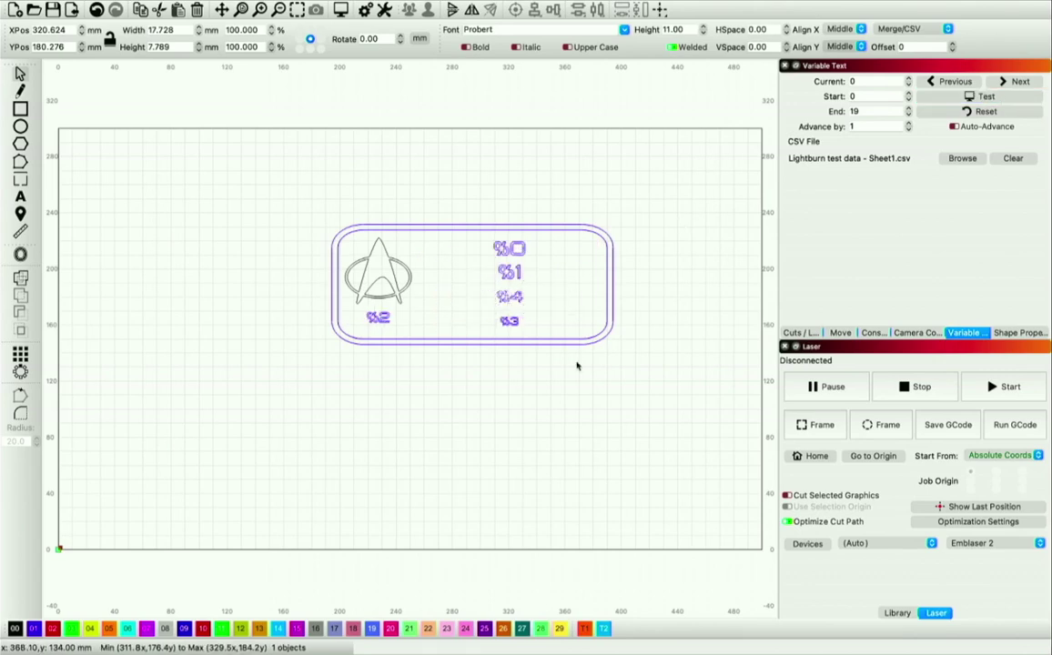
Nudge the %3 field up to about Y 166 mm and preview the merged text.
{"action": "left_click", "coordinate": [509, 320]}
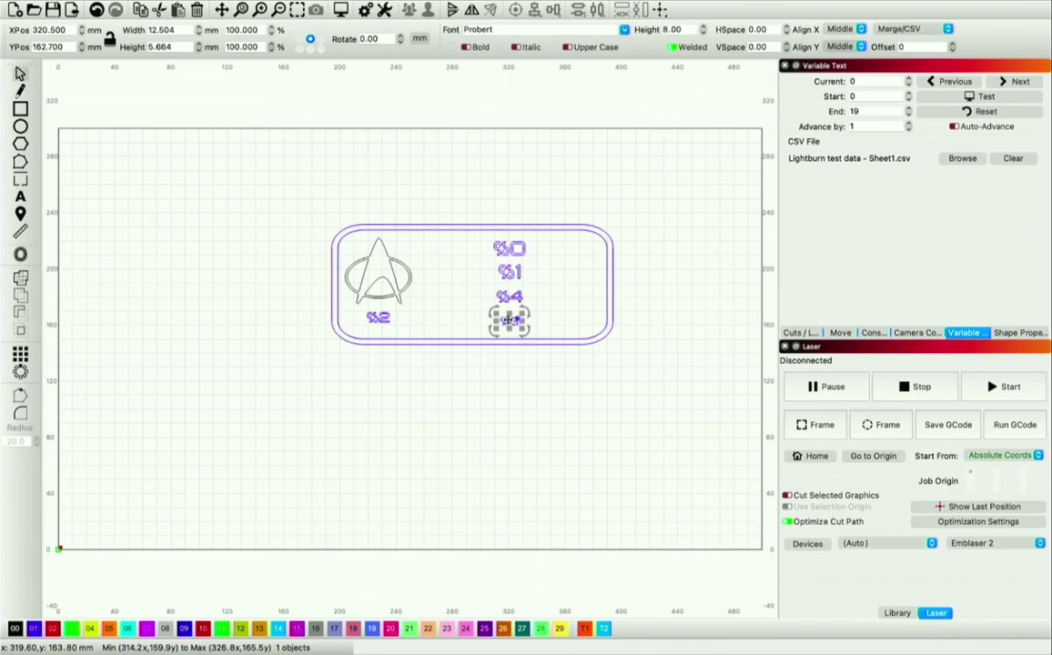
{"action": "left_click", "coordinate": [998, 99]}
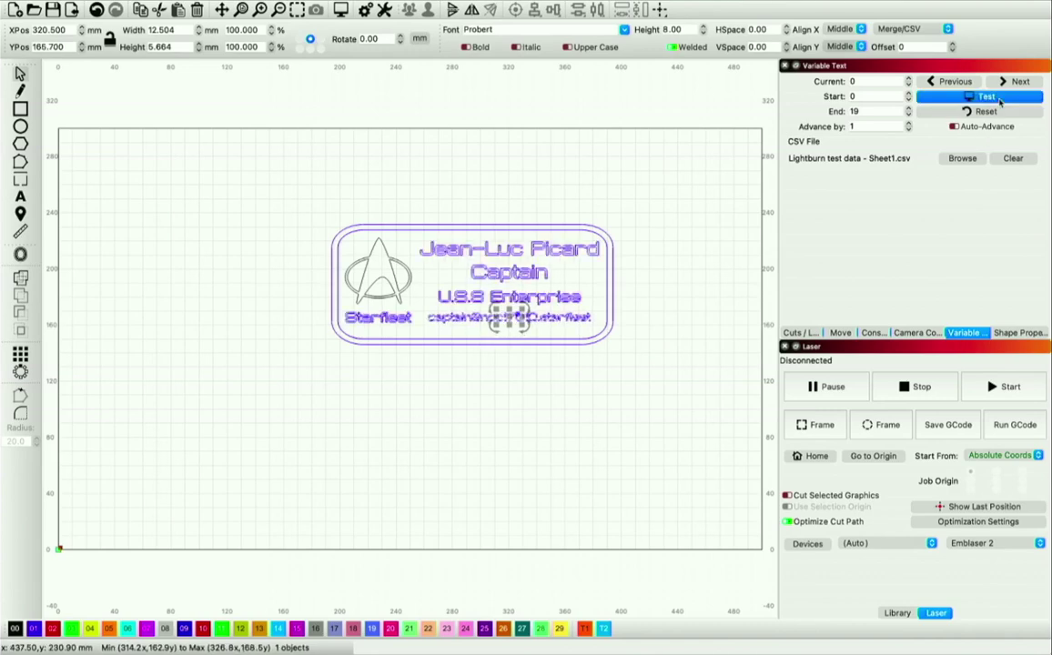
{"action": "left_click", "coordinate": [998, 99]}
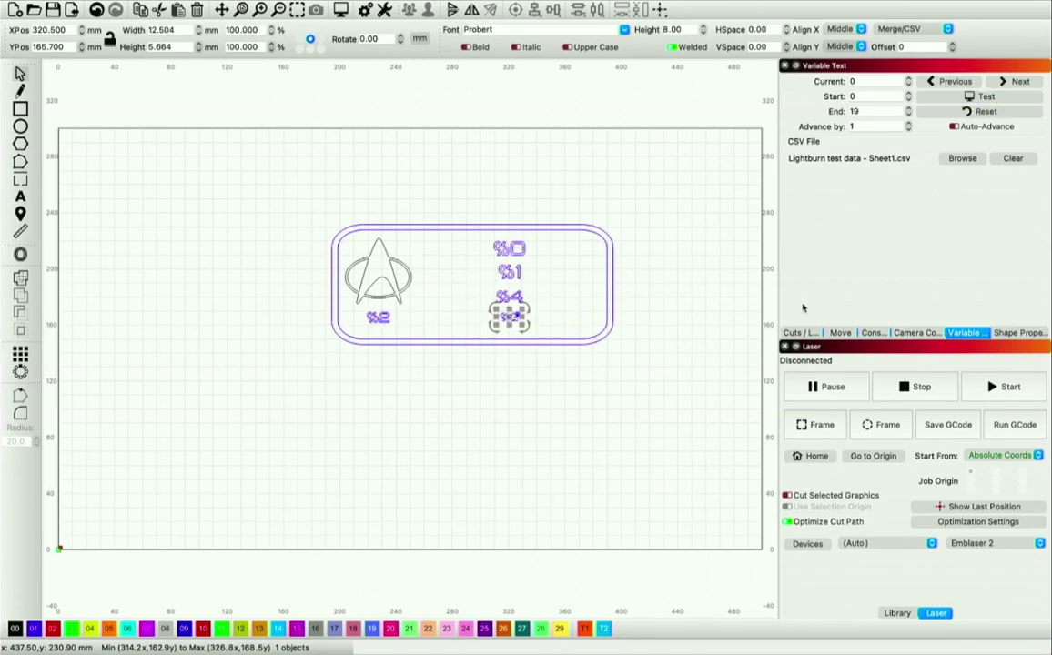
Move the whole card to the upper-left corner of the work area and scale it down to about 120 × 51 mm.
{"action": "left_click_drag", "start_coordinate": [579, 371], "coordinate": [242, 195]}
{"action": "left_click_drag", "start_coordinate": [467, 289], "coordinate": [216, 211]}
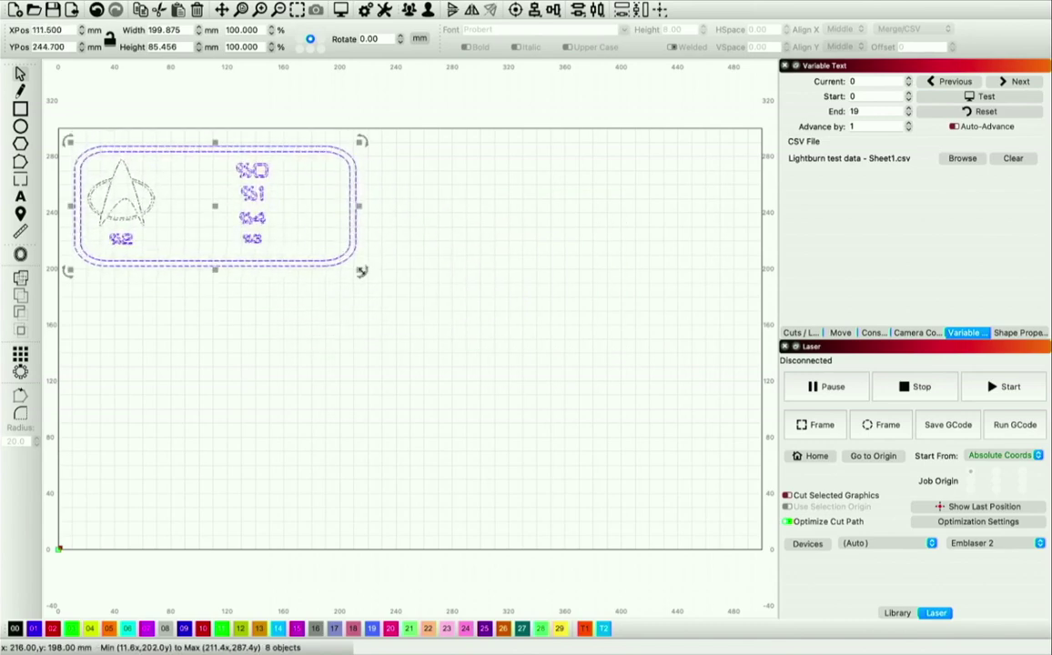
{"action": "left_click_drag", "start_coordinate": [338, 260], "coordinate": [244, 205]}
{"action": "left_click", "coordinate": [373, 316]}
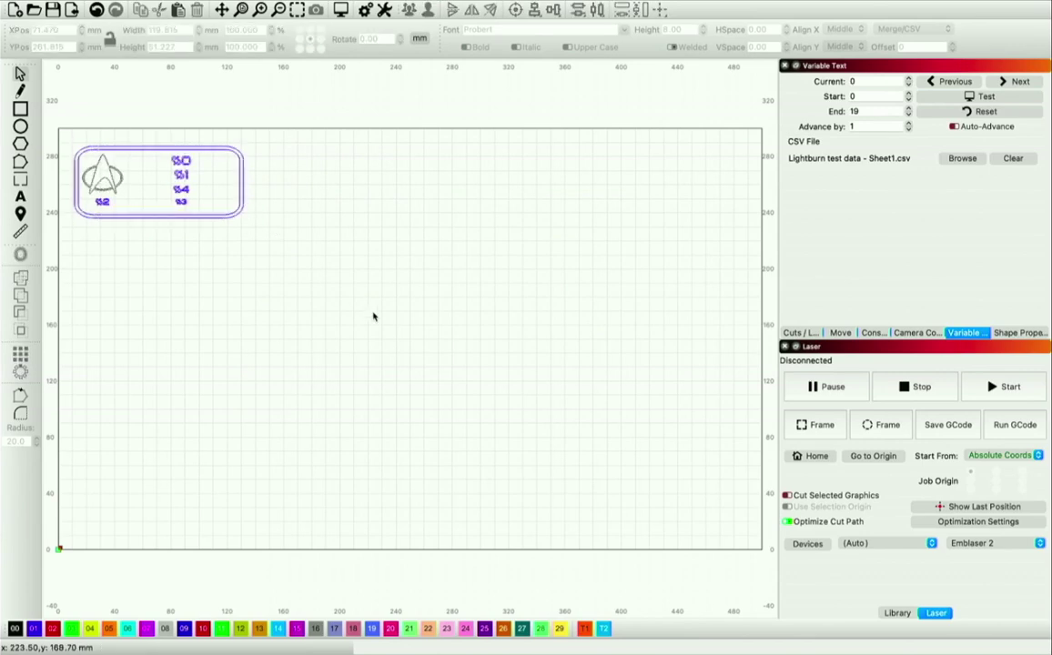
Show the cut layer settings and preview how the complete card will be engraved.
{"action": "left_click", "coordinate": [801, 333]}
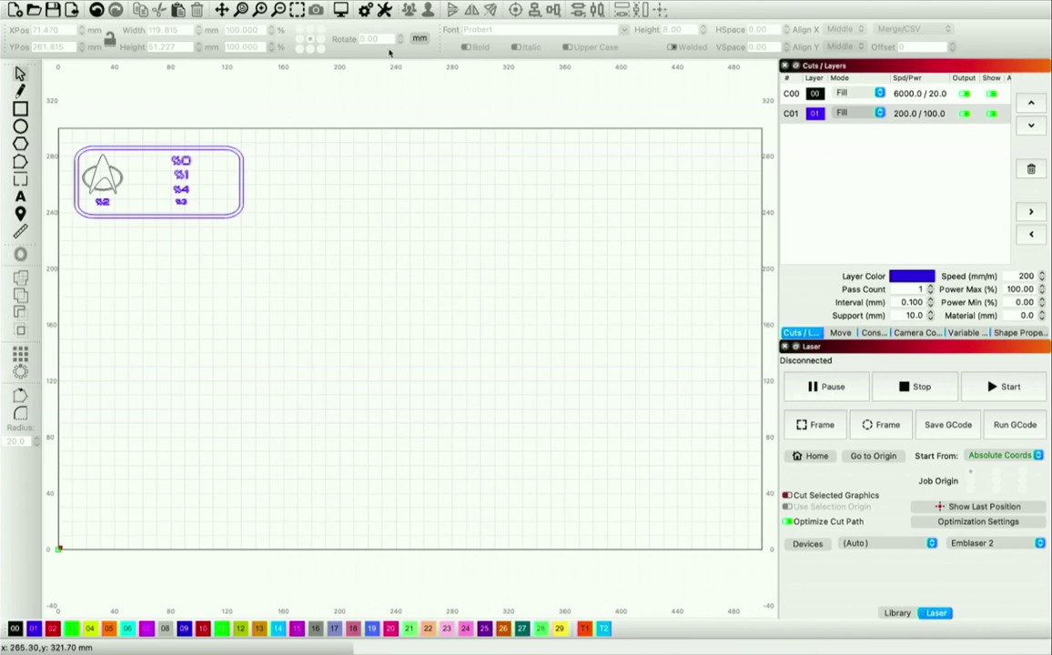
{"action": "left_click", "coordinate": [340, 9]}
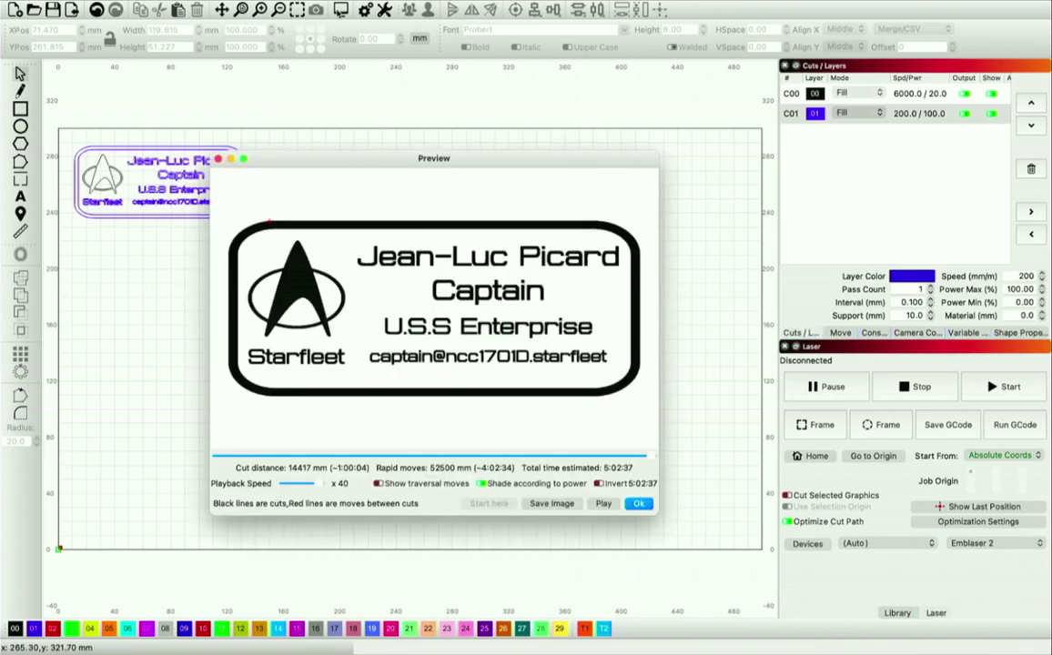
{"action": "left_click", "coordinate": [638, 503]}
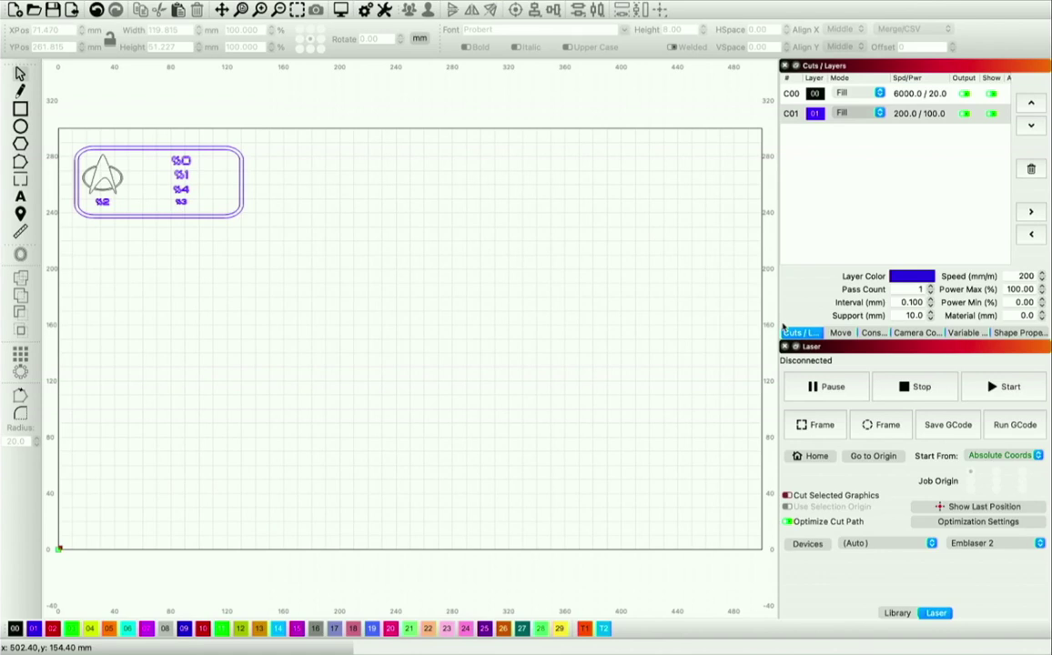
Set layer C01 to Line mode and assign the card's outer outline to the Fill layer C00.
{"action": "left_click", "coordinate": [879, 113]}
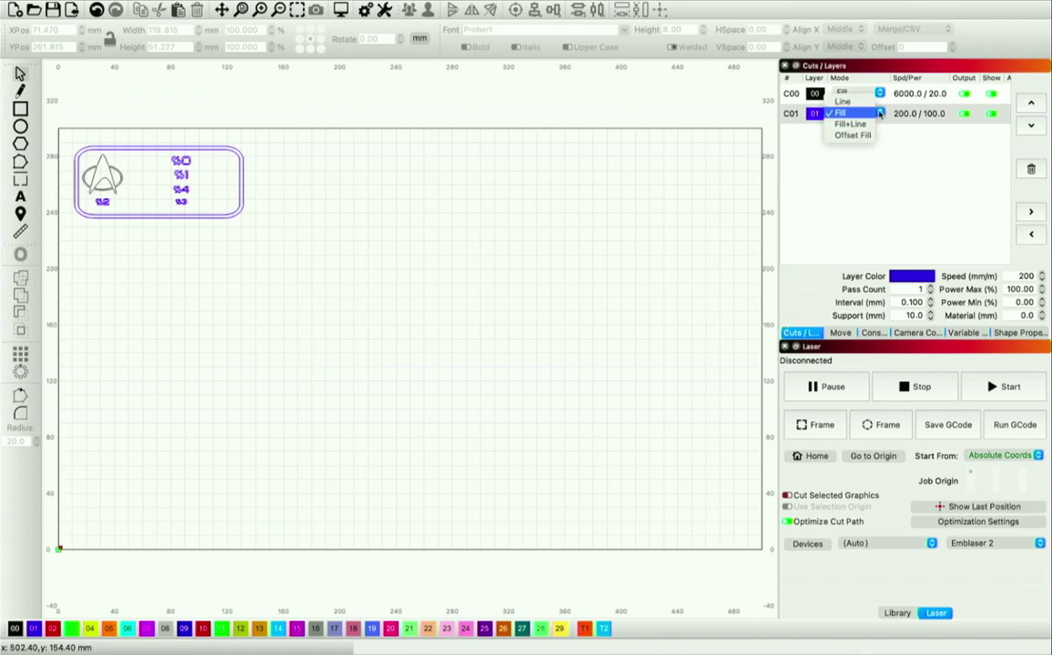
{"action": "left_click", "coordinate": [869, 102]}
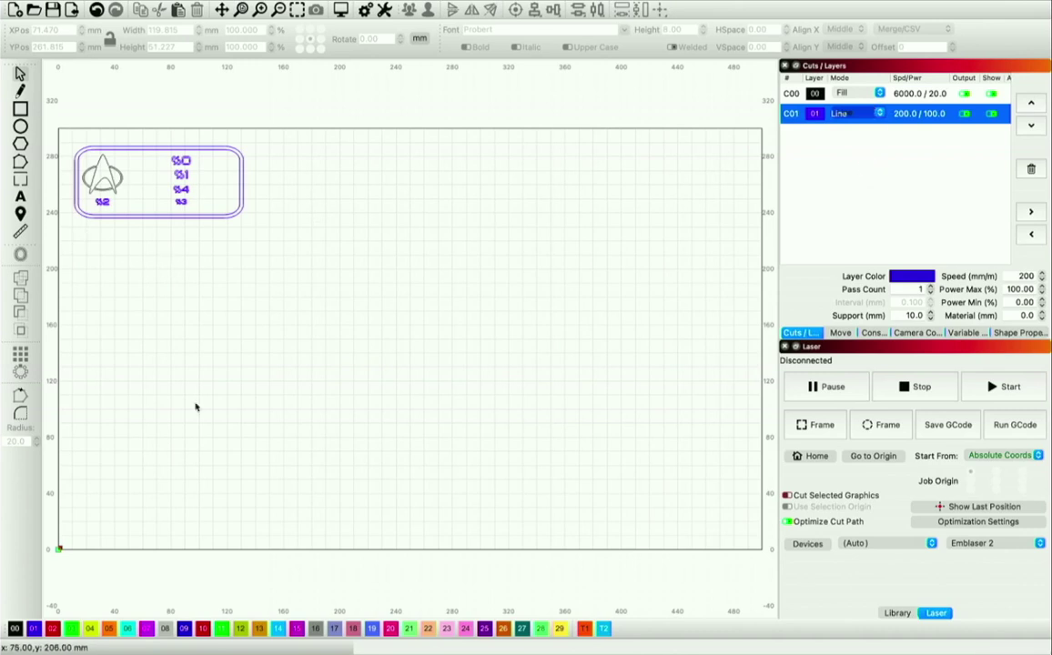
{"action": "left_click", "coordinate": [164, 215]}
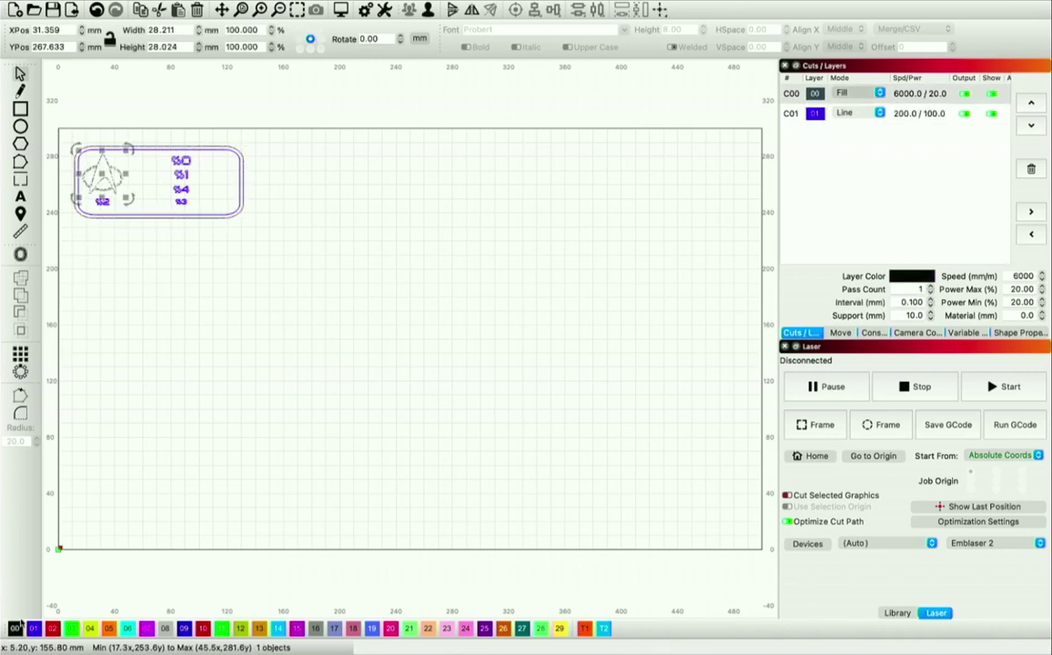
{"action": "left_click", "coordinate": [164, 372]}
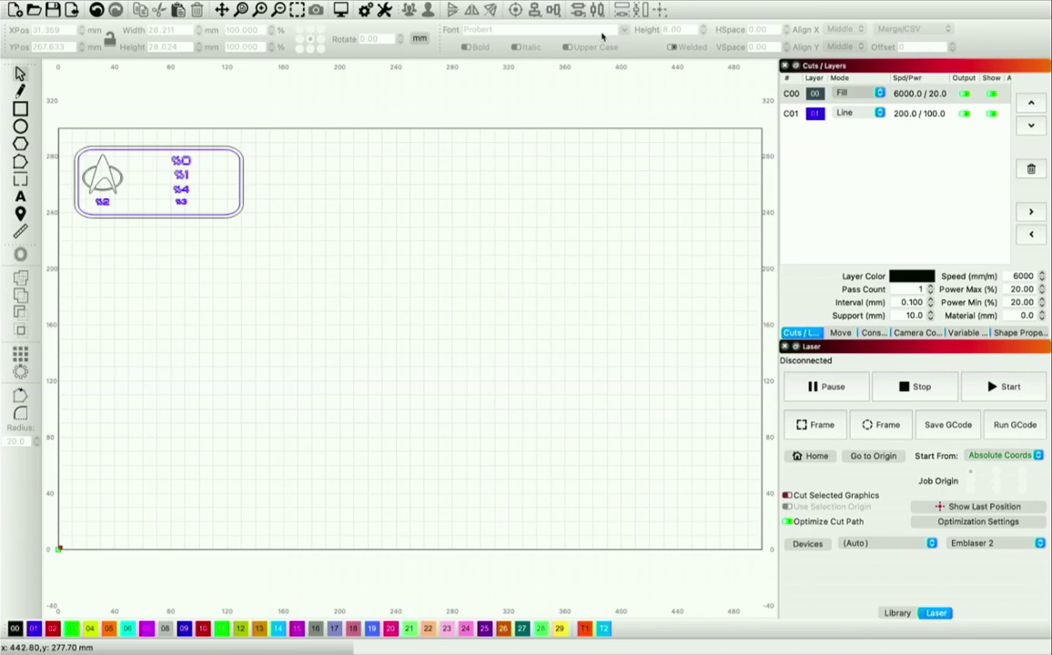
Preview the card, move its outer outline to Line layer C01, and preview the inner outline on C00 in Offset Fill mode.
{"action": "left_click", "coordinate": [341, 10]}
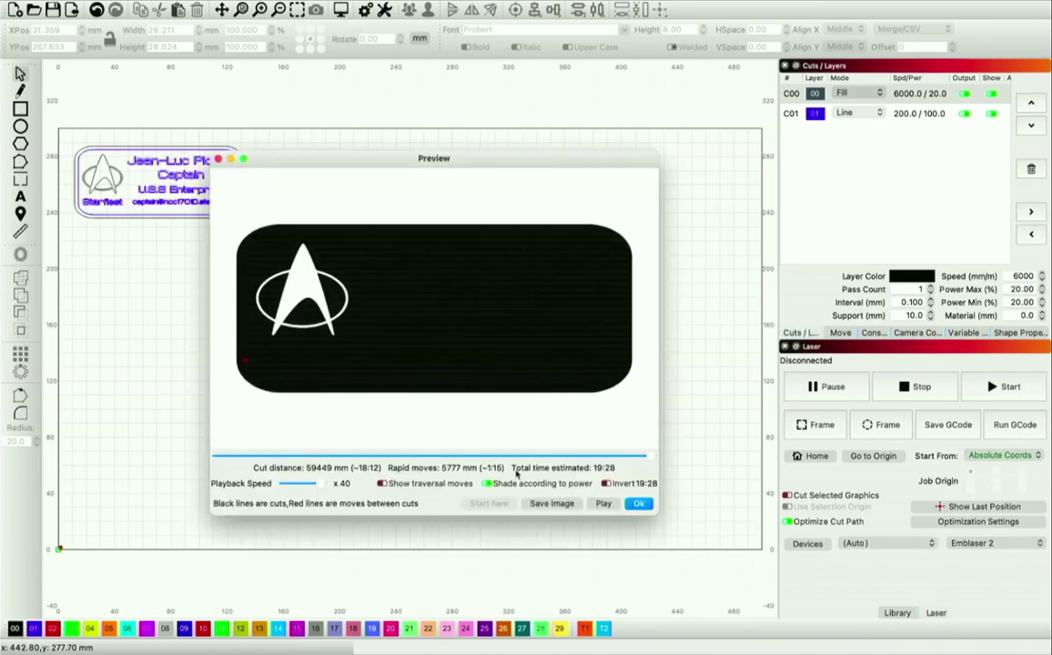
{"action": "left_click", "coordinate": [639, 503]}
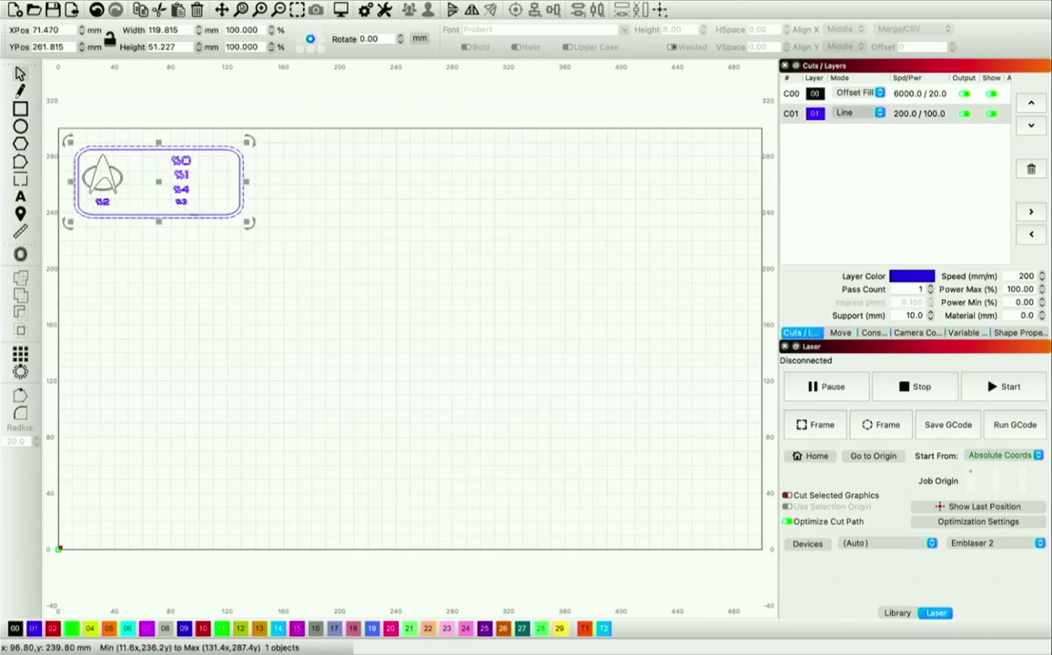
{"action": "left_click", "coordinate": [823, 93]}
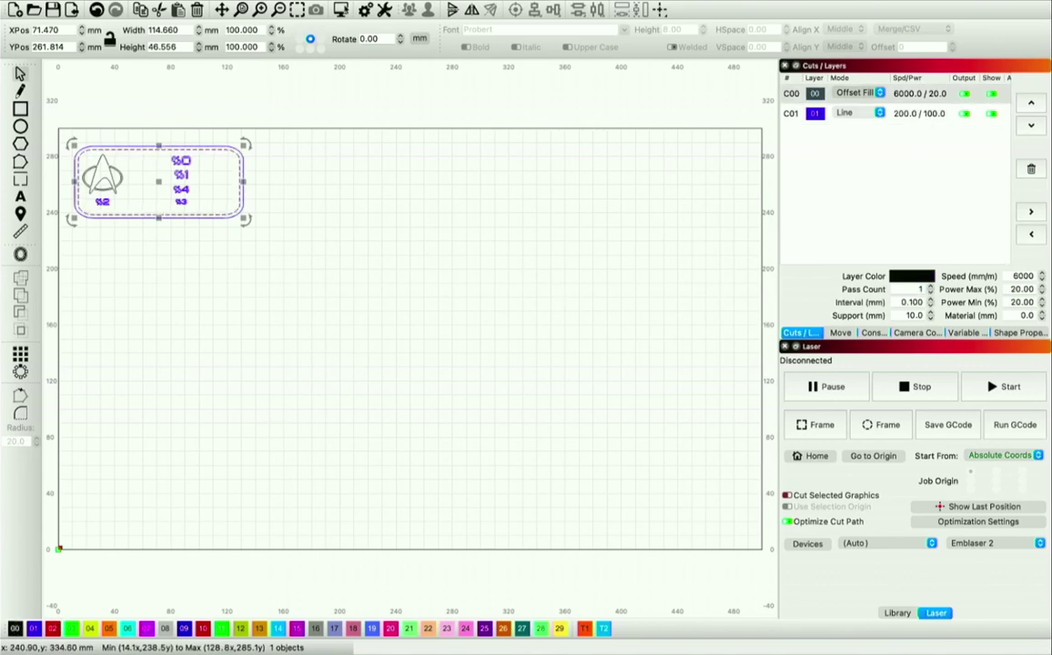
{"action": "left_click", "coordinate": [341, 10]}
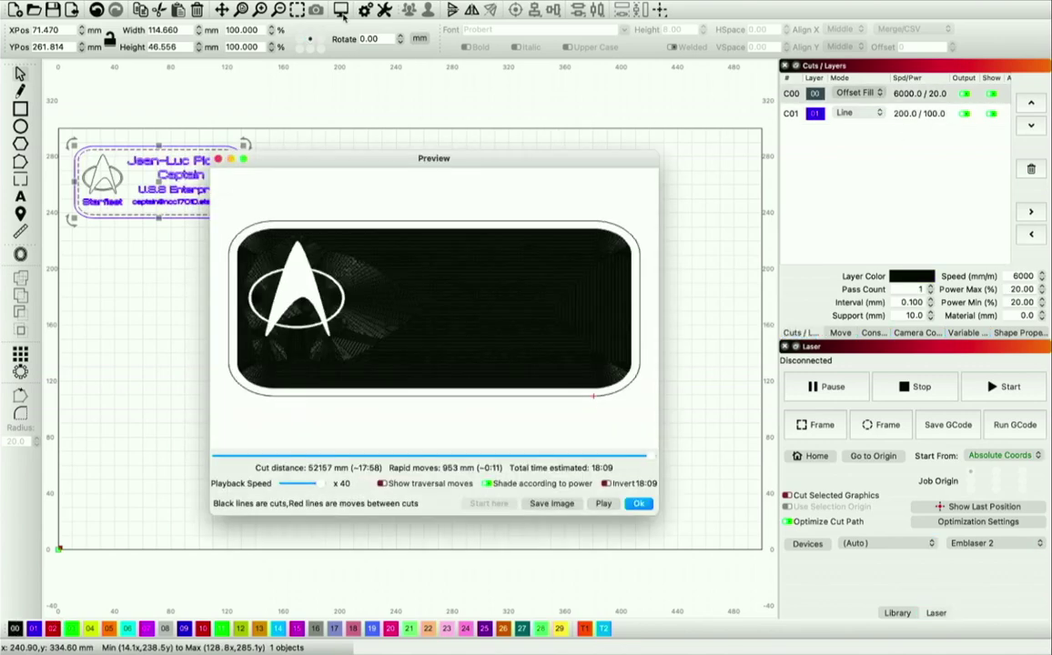
{"action": "left_click", "coordinate": [640, 504]}
Set layer C00 to Fill mode and preview how the card will be engraved.
{"action": "left_click", "coordinate": [856, 93]}
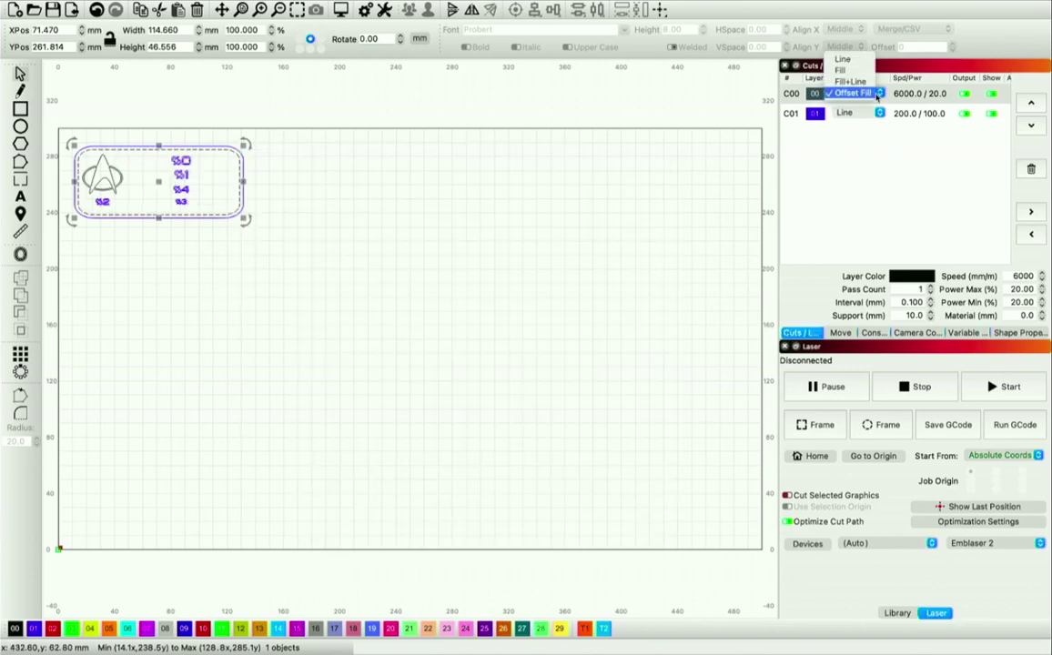
{"action": "left_click", "coordinate": [861, 71]}
{"action": "left_click", "coordinate": [340, 10]}
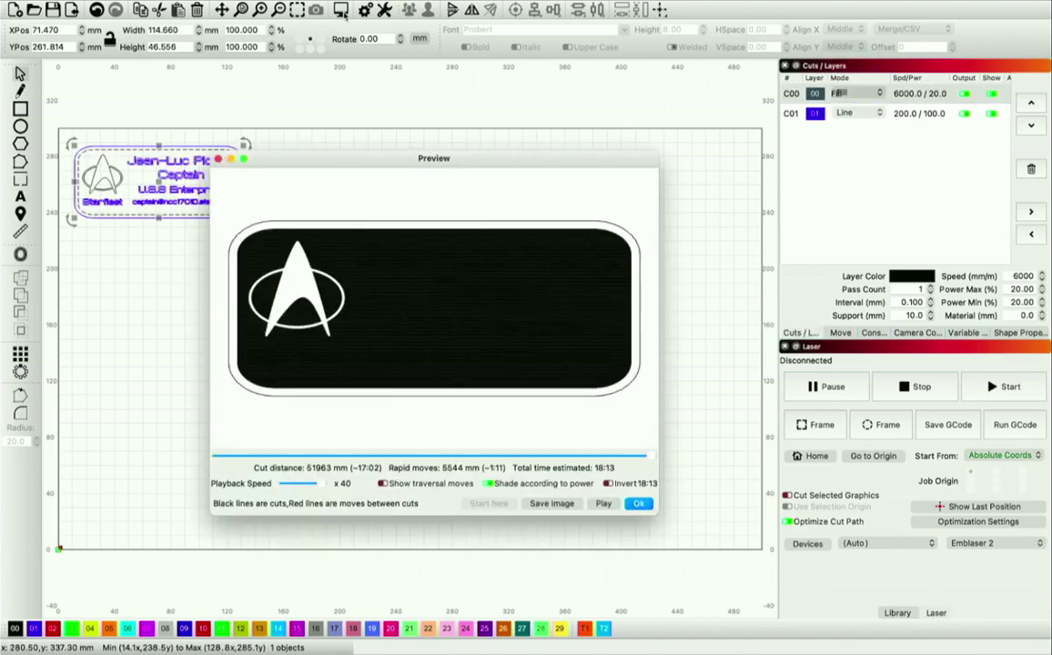
{"action": "left_click", "coordinate": [638, 503]}
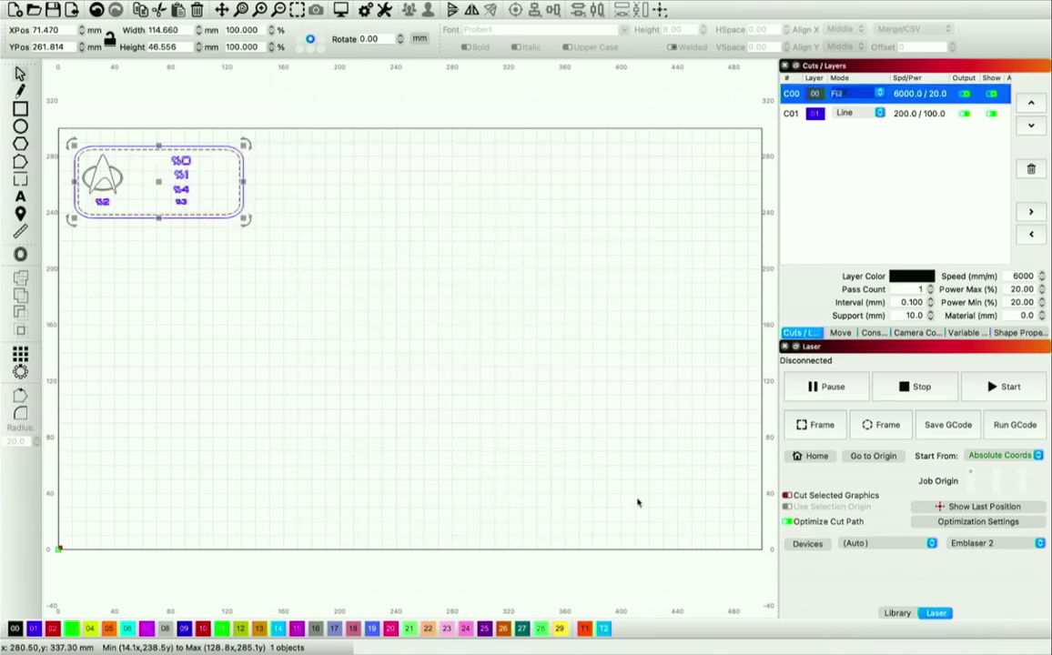
Assign the card's inner outline to Line layer C01 and preview the engraving.
{"action": "left_click", "coordinate": [103, 175]}
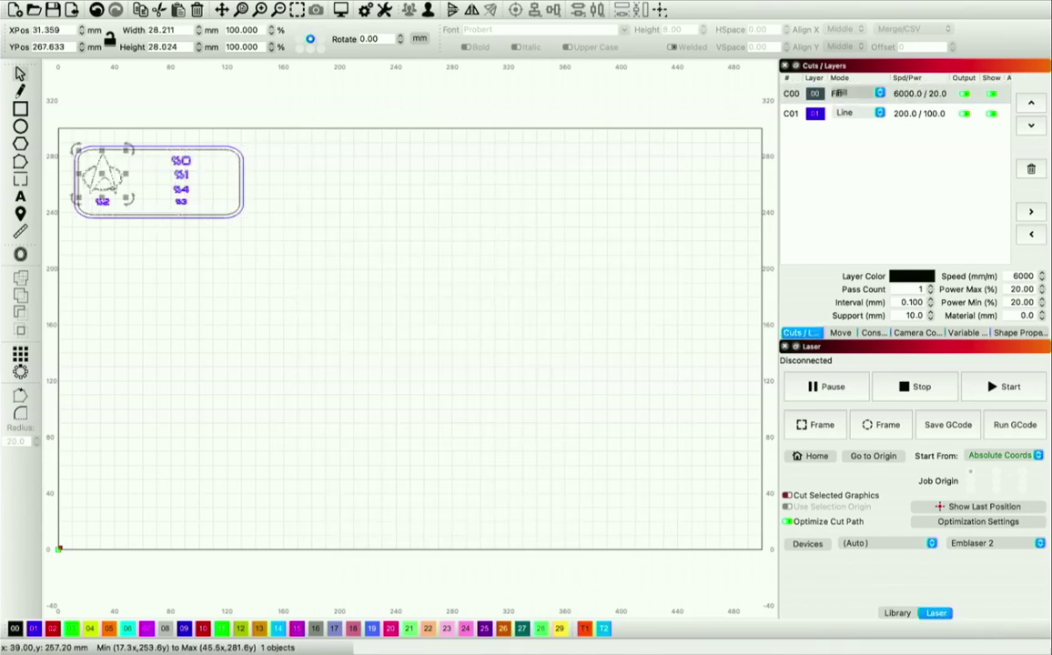
{"action": "left_click", "coordinate": [125, 197]}
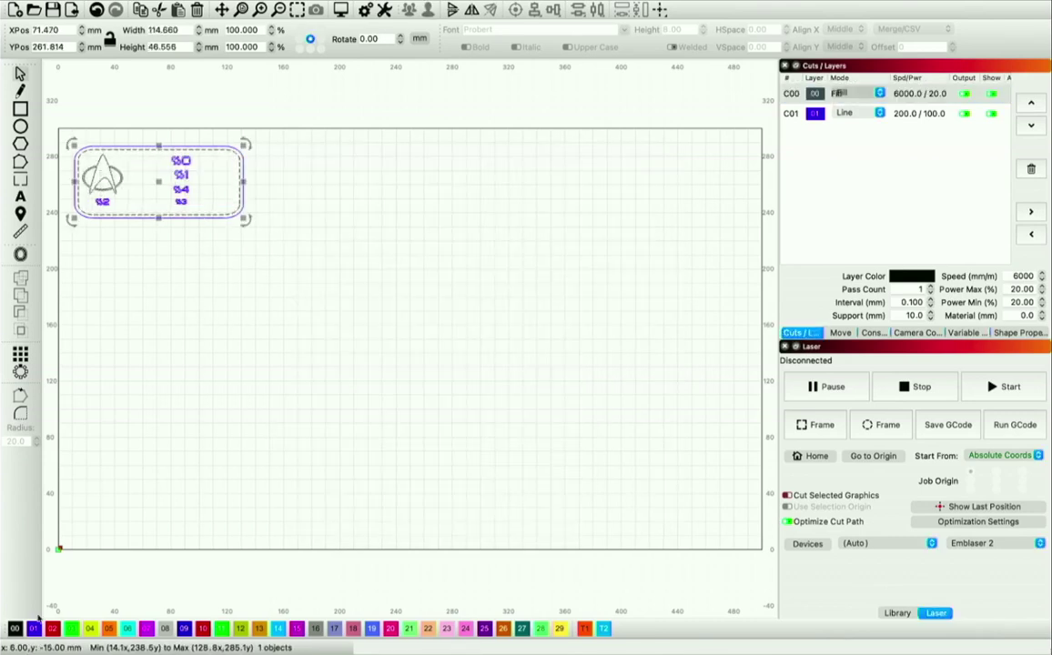
{"action": "left_click", "coordinate": [34, 628]}
{"action": "left_click", "coordinate": [341, 10]}
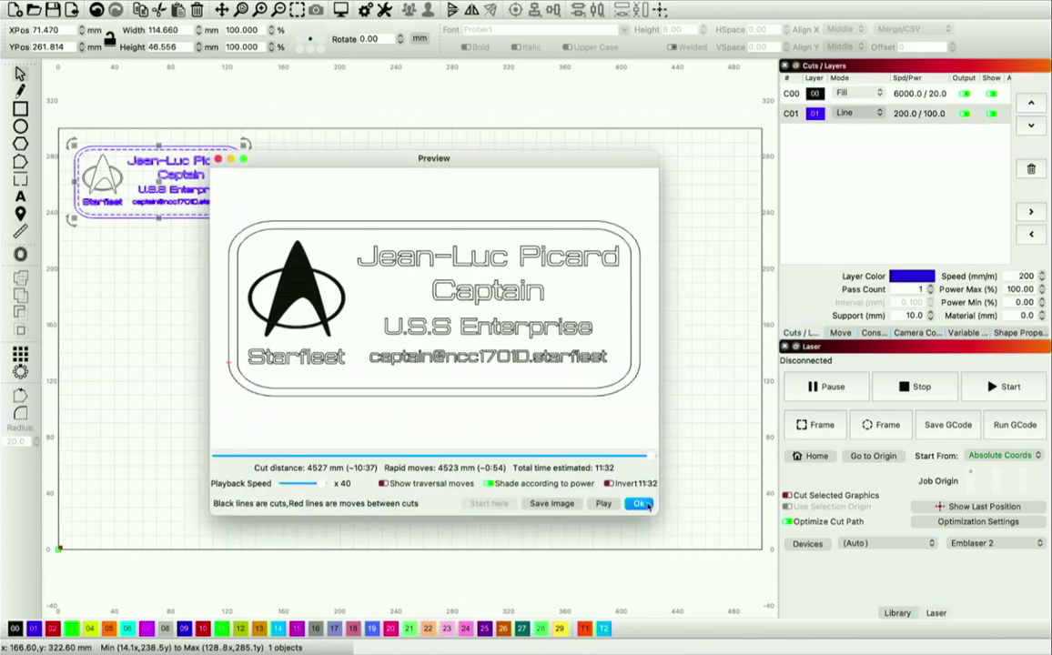
{"action": "left_click", "coordinate": [641, 503]}
Assign the %0, %4, %1 and %3 text fields to Fill layer C00, previewing the partly filled card along the way.
{"action": "left_click", "coordinate": [181, 163]}
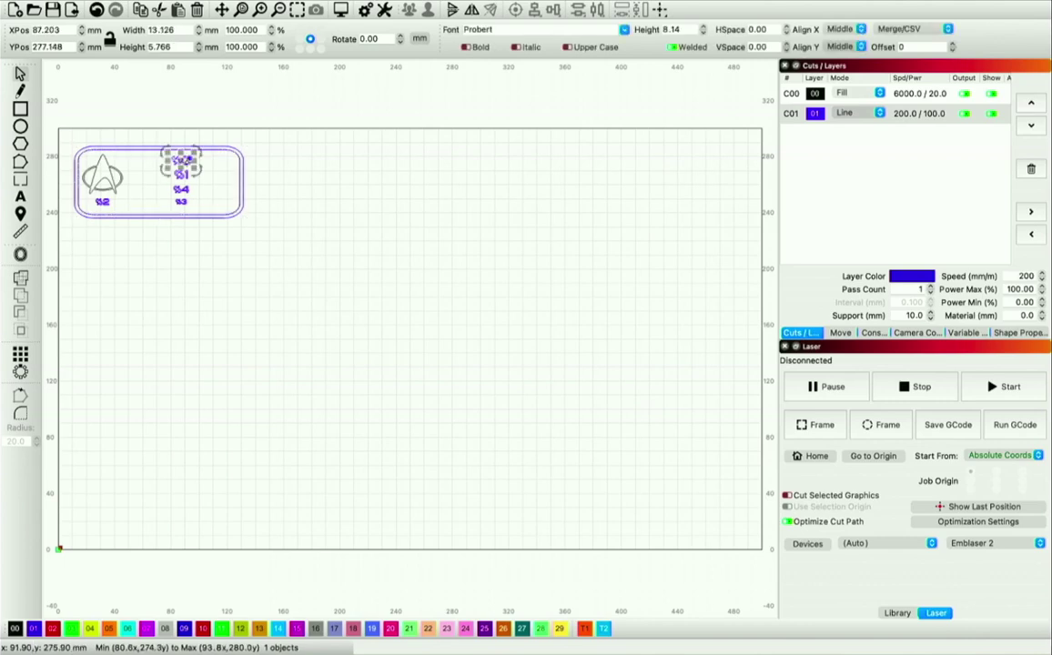
{"action": "left_click", "coordinate": [181, 177]}
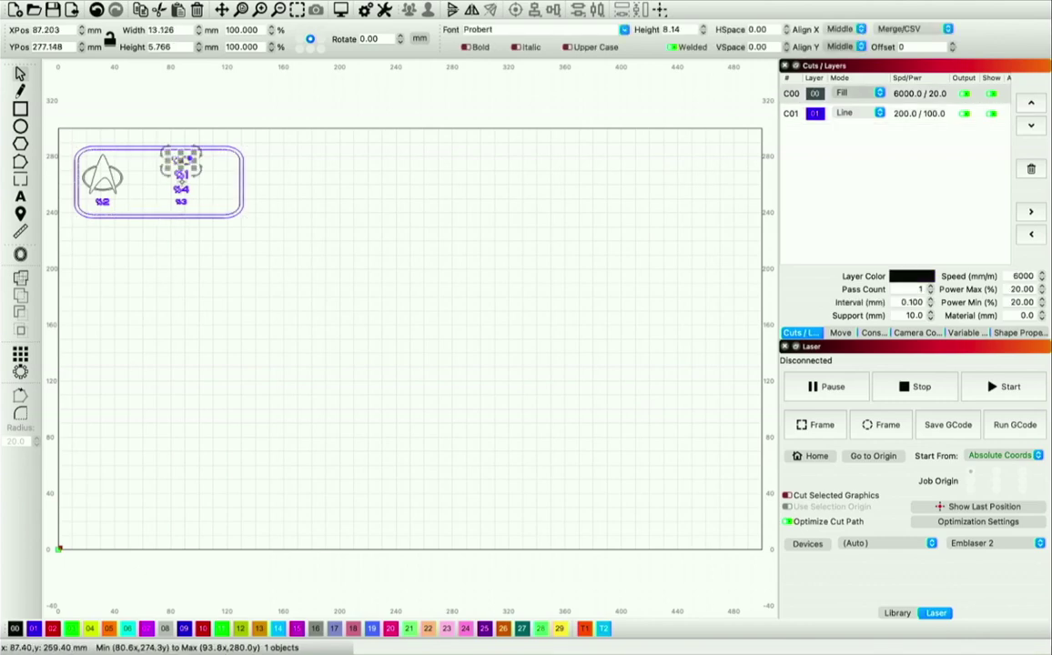
{"action": "left_click", "coordinate": [181, 189]}
{"action": "left_click", "coordinate": [15, 628]}
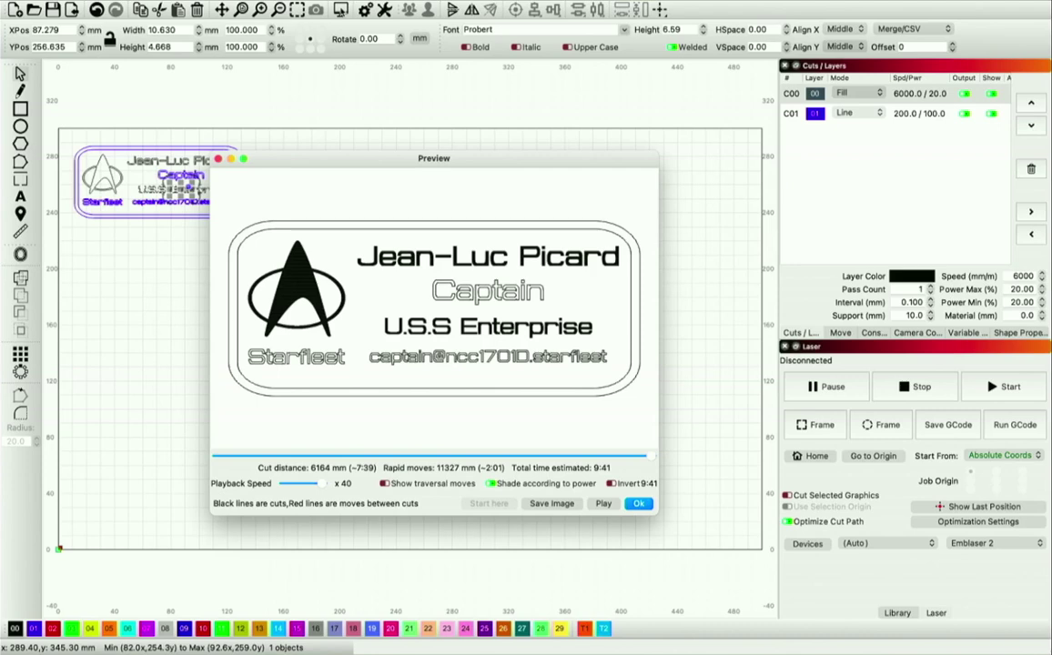
{"action": "left_click", "coordinate": [637, 504]}
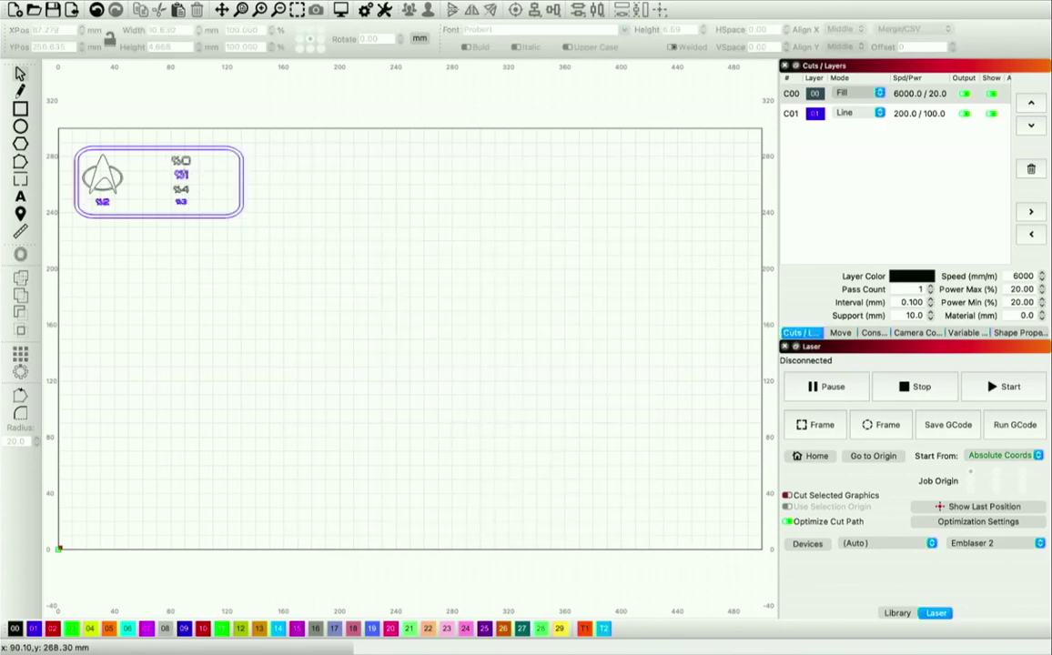
{"action": "left_click", "coordinate": [184, 173]}
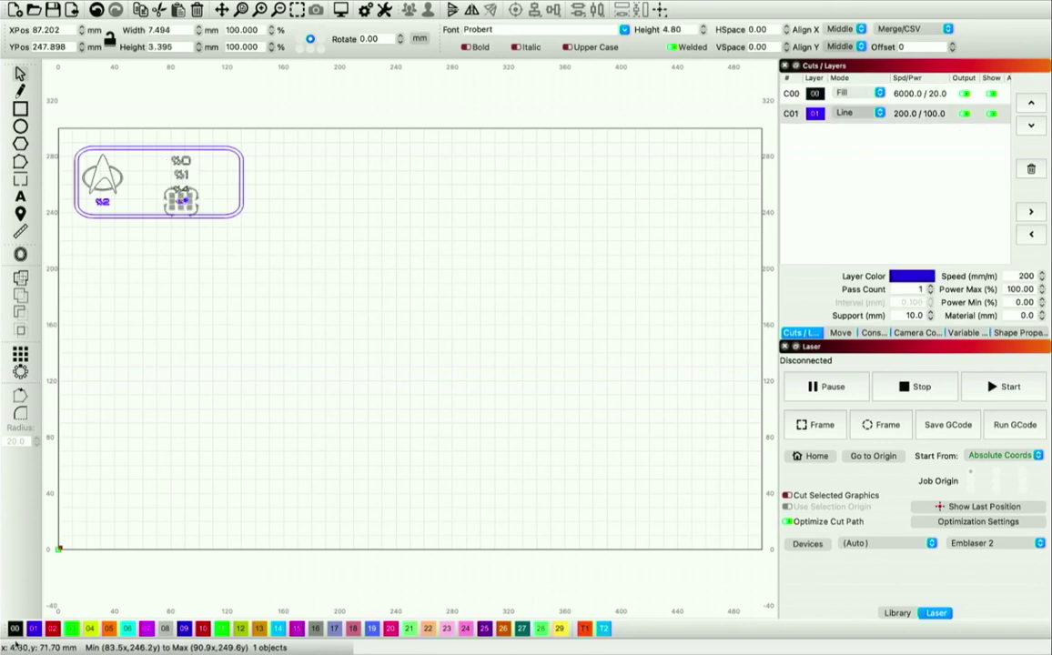
{"action": "left_click", "coordinate": [206, 460]}
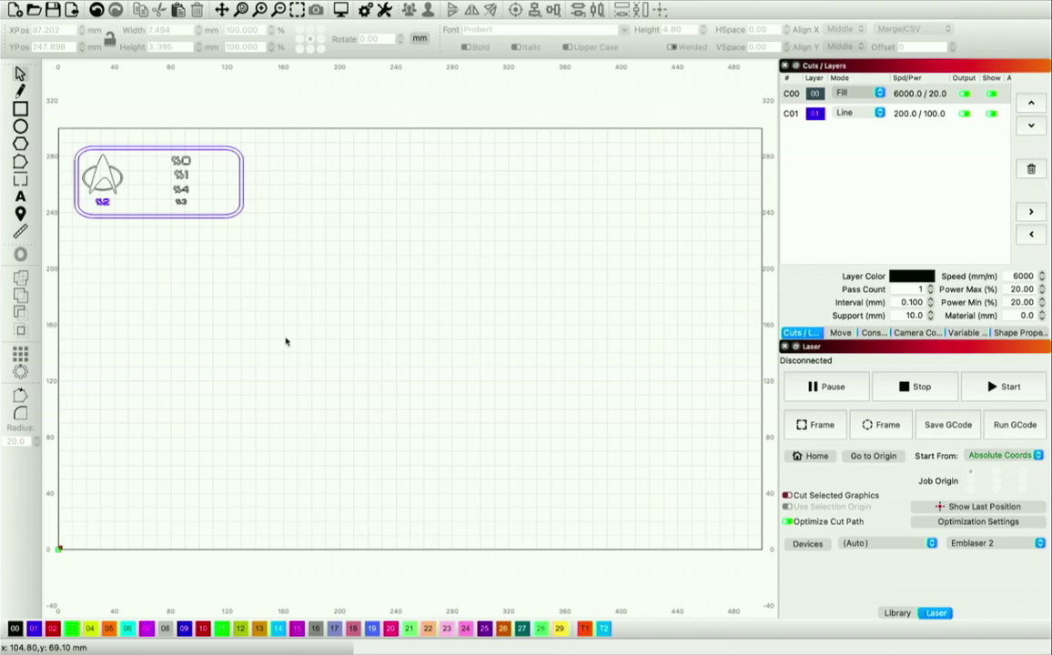
Scale the whole card down to about 78 × 34 mm and start a grid array with 2 columns.
{"action": "key", "text": "ctrl+a"}
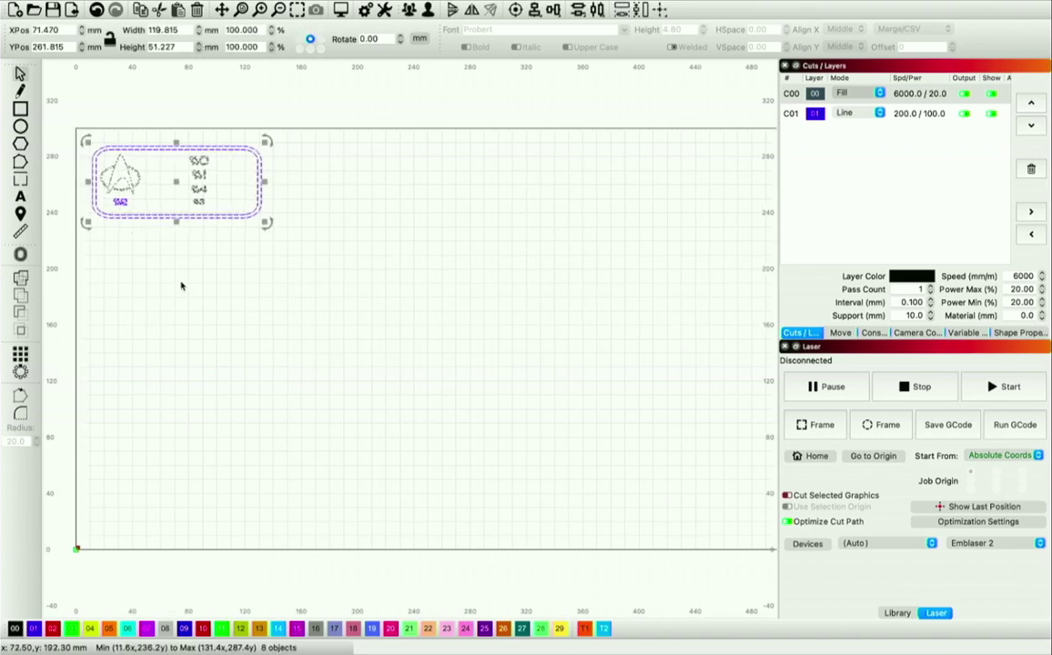
{"action": "left_click_drag", "start_coordinate": [264, 223], "coordinate": [203, 193]}
{"action": "left_click", "coordinate": [20, 353]}
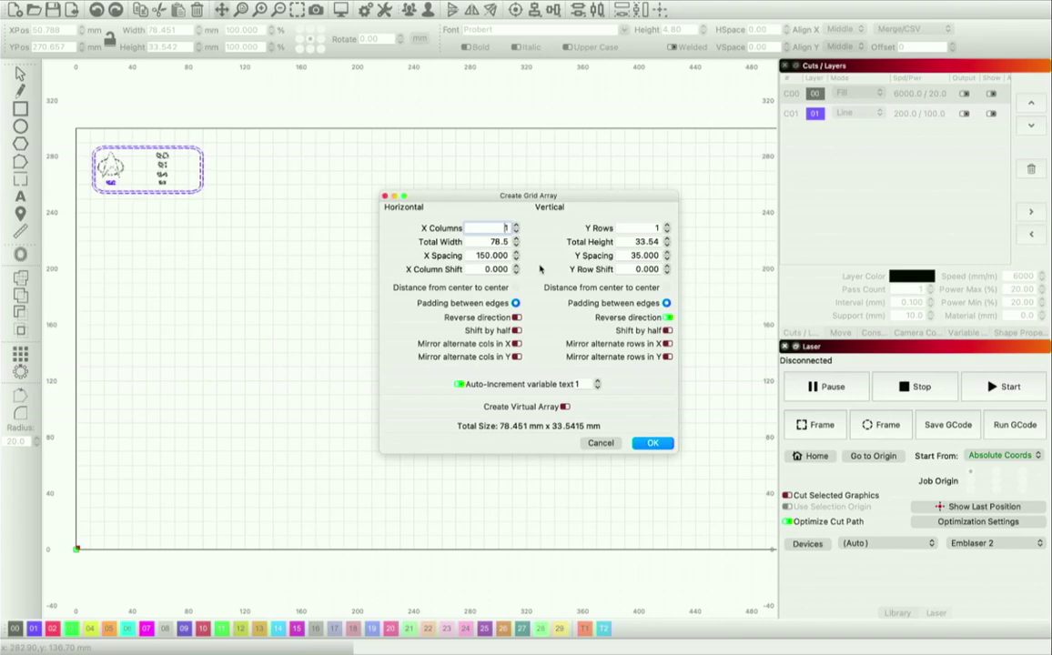
{"action": "left_click", "coordinate": [516, 226]}
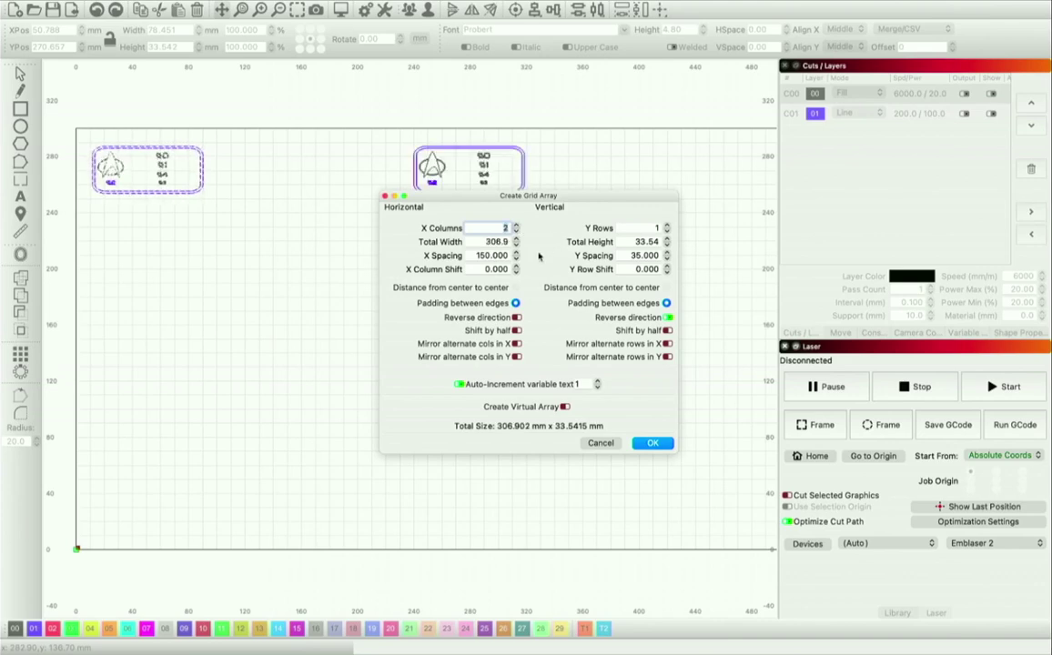
Try several horizontal spacings for the grid array and settle on an X spacing of 2 mm.
{"action": "double_click", "coordinate": [506, 258]}
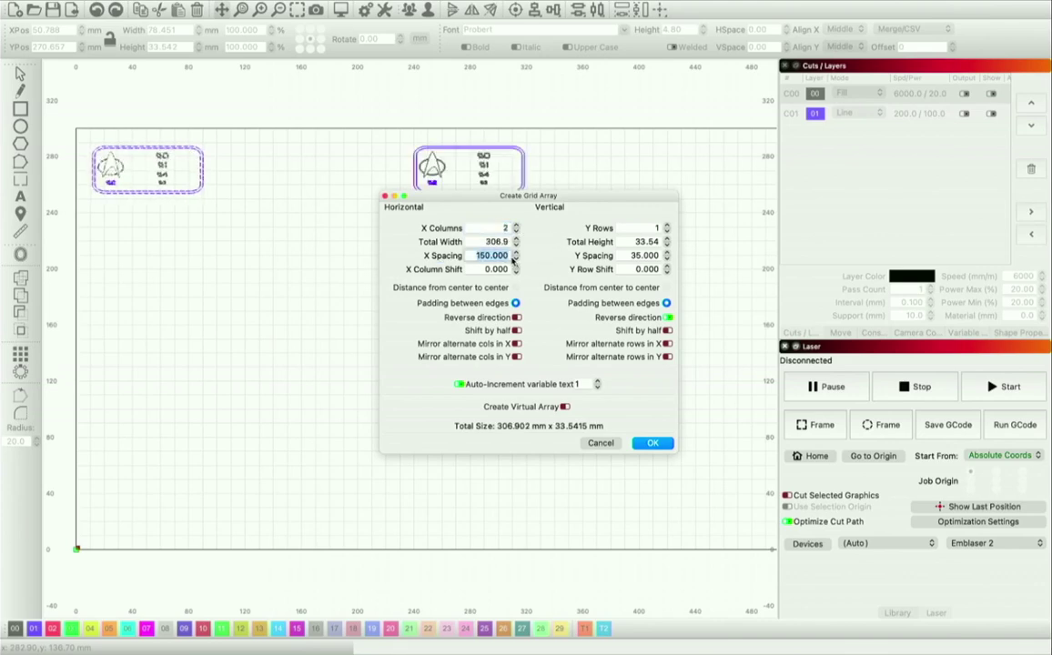
{"action": "type", "text": "80"}
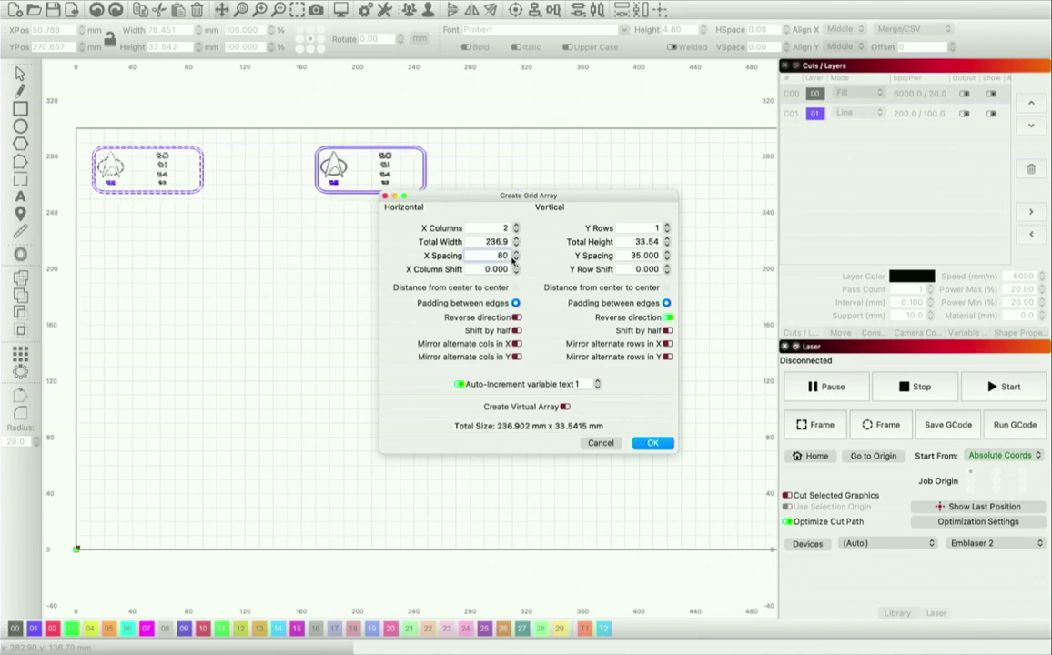
{"action": "key", "text": "BackSpace"}
{"action": "type", "text": "4"}
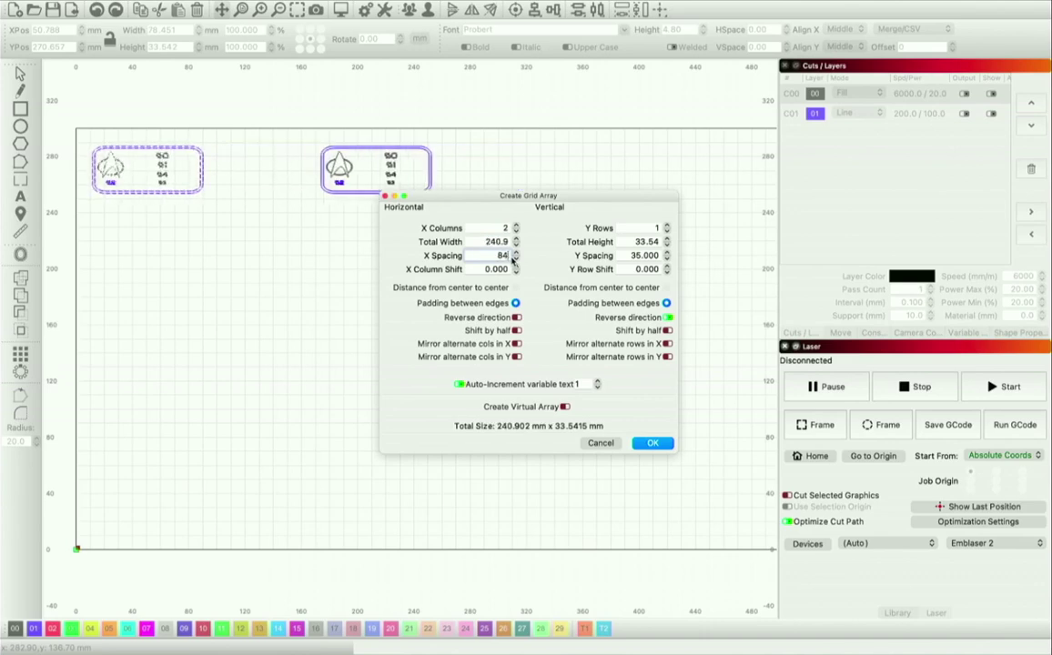
{"action": "key", "text": "BackSpace"}
{"action": "key", "text": "BackSpace"}
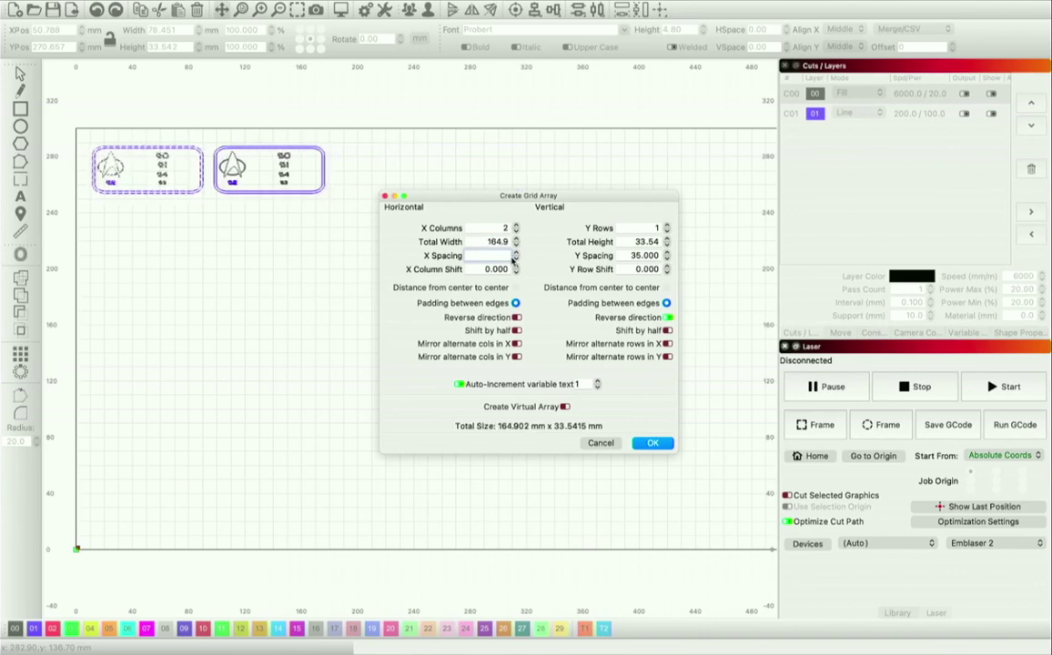
{"action": "type", "text": "30"}
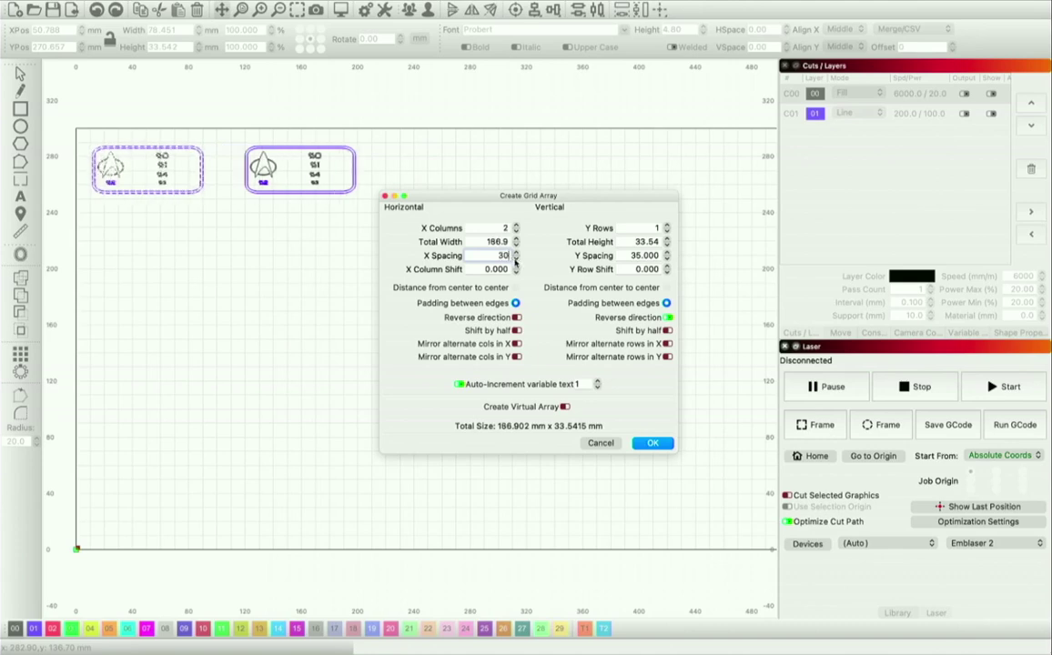
{"action": "left_click", "coordinate": [516, 261]}
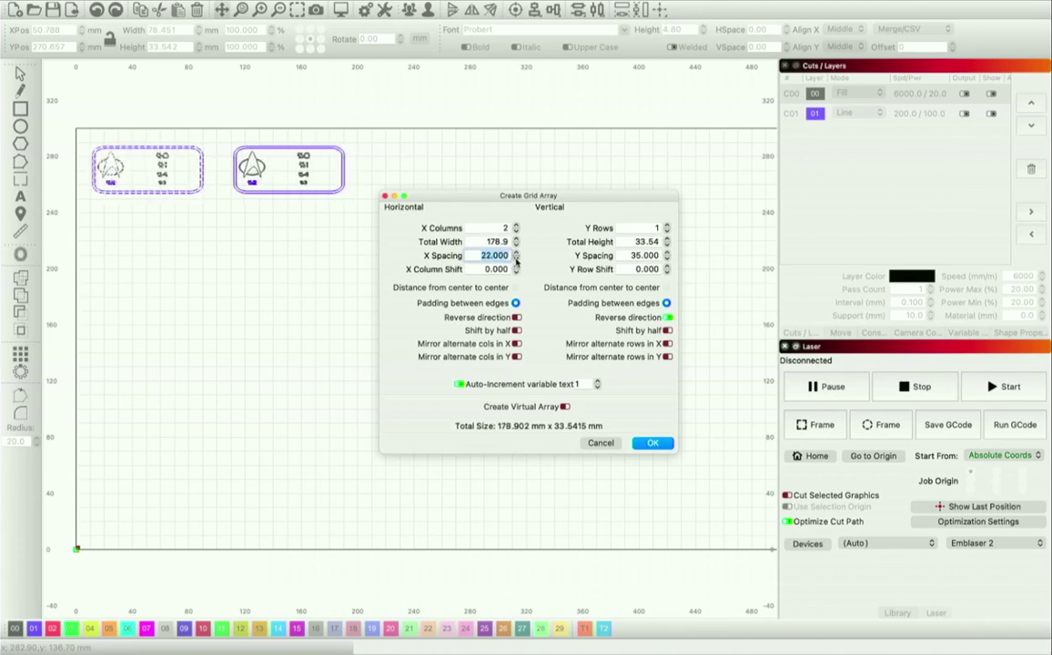
{"action": "left_click_drag", "start_coordinate": [516, 261], "coordinate": [516, 261]}
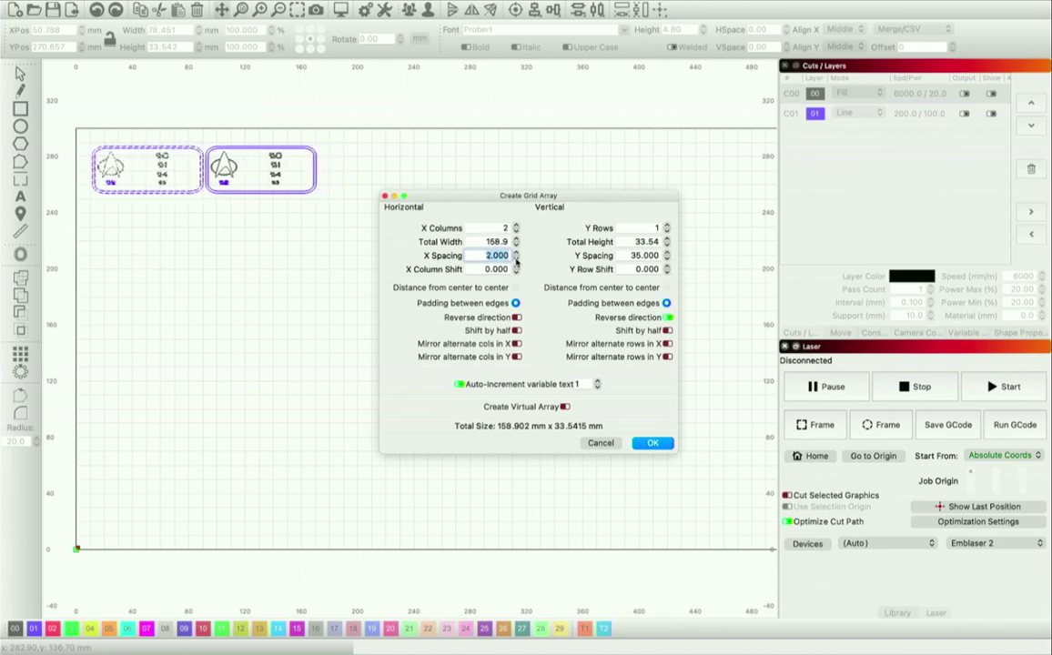
Set the grid array of cards to 2 rows and 5 columns.
{"action": "left_click", "coordinate": [667, 229]}
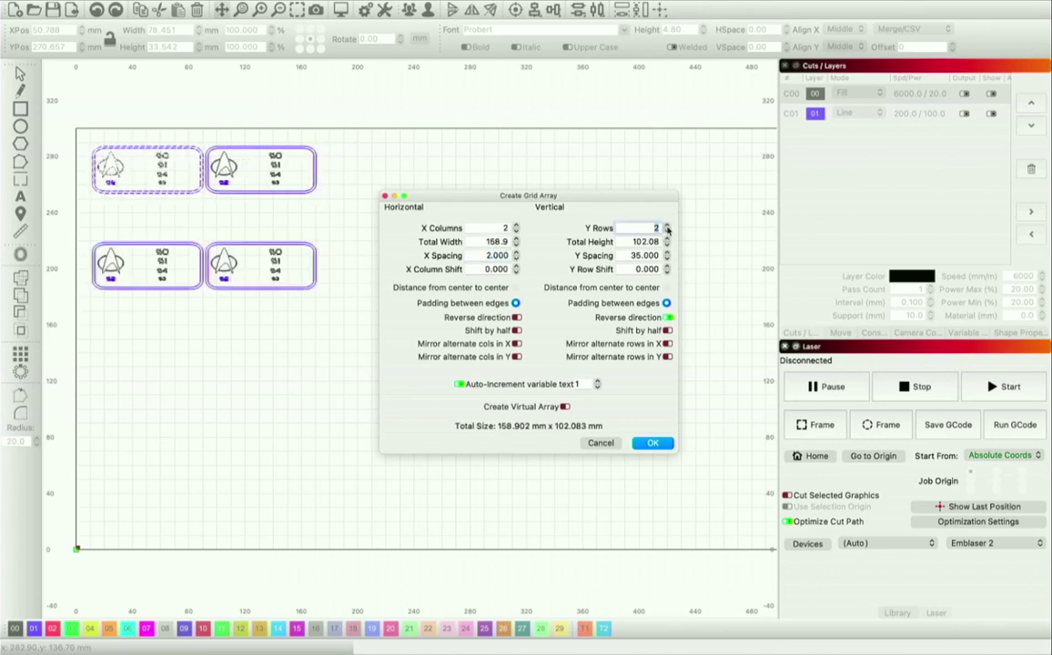
{"action": "left_click", "coordinate": [667, 241]}
{"action": "left_click", "coordinate": [516, 226]}
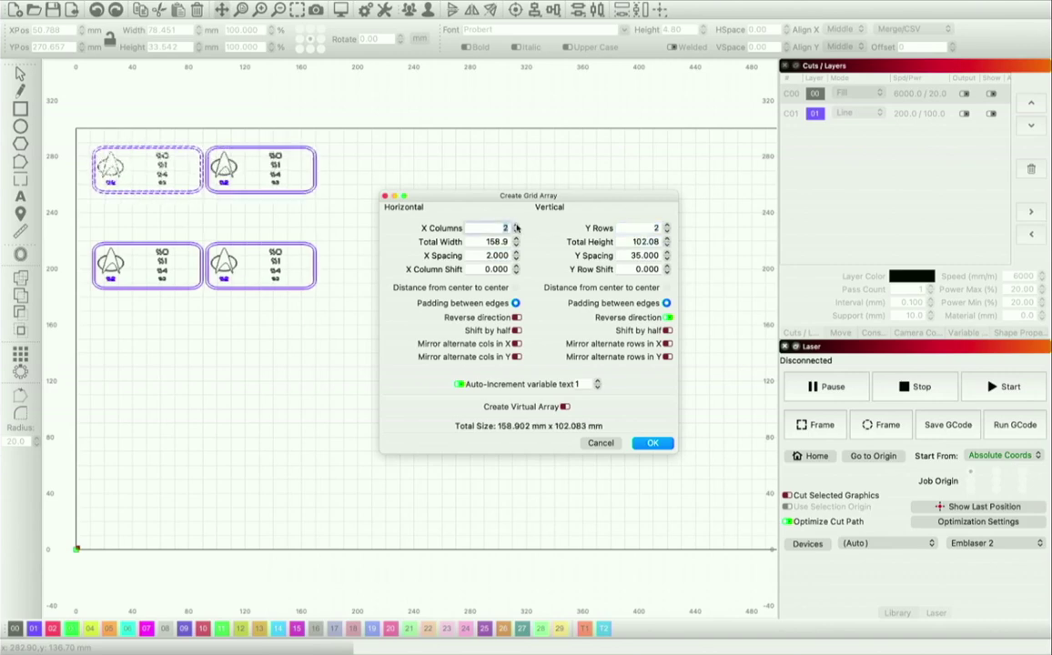
{"action": "left_click", "coordinate": [516, 227]}
{"action": "left_click", "coordinate": [516, 227]}
{"action": "left_click", "coordinate": [516, 226]}
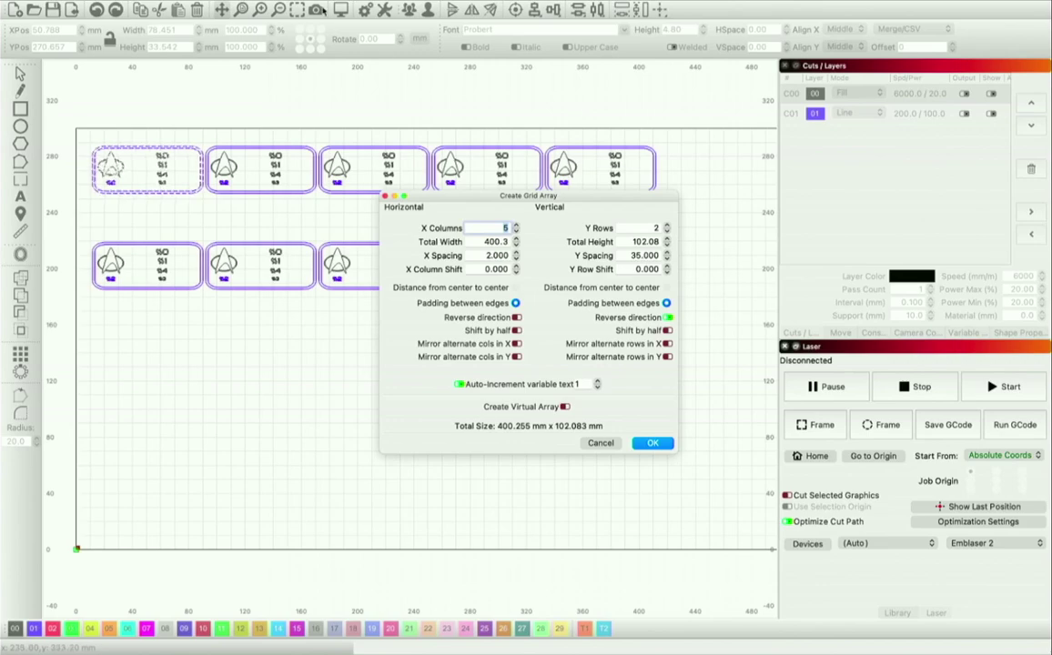
Move the grid array dialog clear of the cards and increase the array to 6 columns.
{"action": "mouse_move", "coordinate": [271, 30]}
{"action": "scroll", "coordinate": [405, 113], "scroll_direction": "up", "scroll_amount": 2}
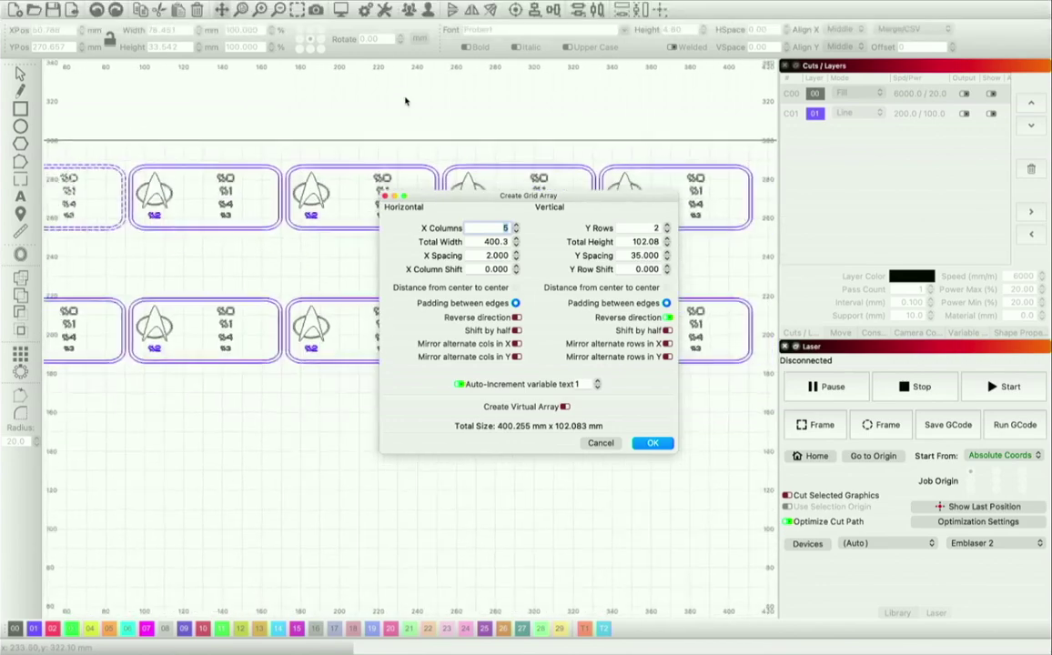
{"action": "scroll", "coordinate": [406, 102], "scroll_direction": "down", "scroll_amount": 5}
{"action": "scroll", "coordinate": [406, 101], "scroll_direction": "up", "scroll_amount": 2}
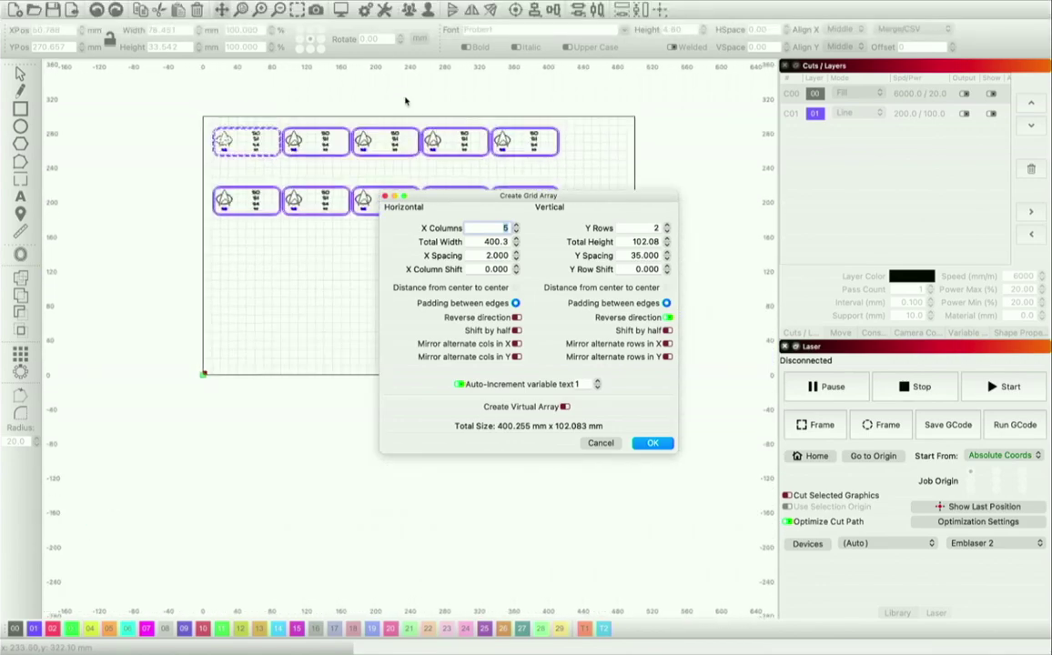
{"action": "left_click_drag", "start_coordinate": [532, 192], "coordinate": [303, 301]}
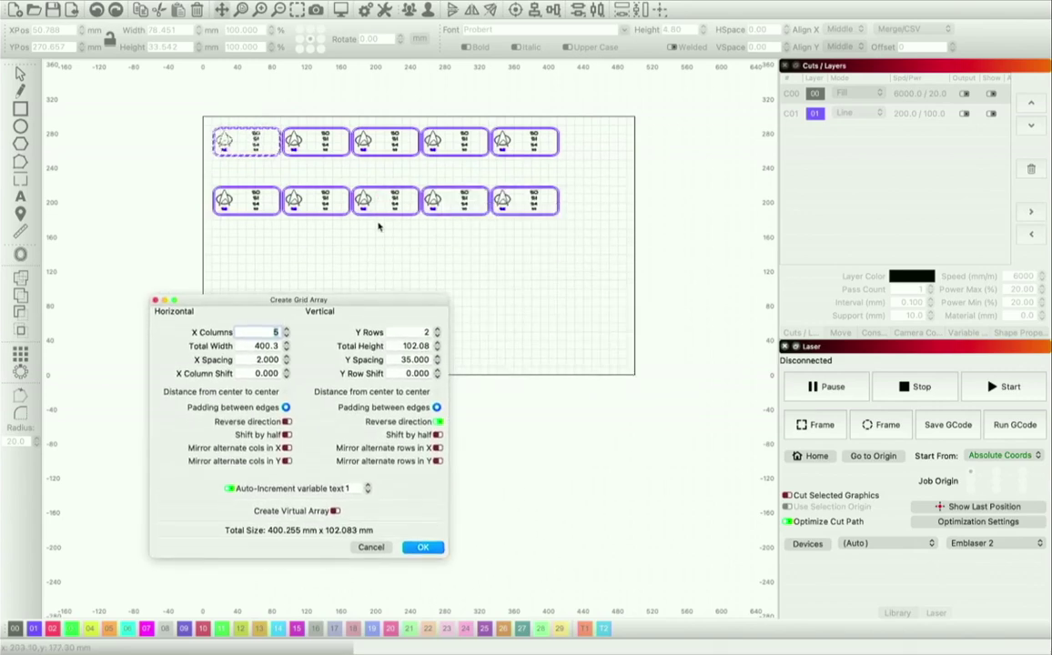
{"action": "scroll", "coordinate": [379, 227], "scroll_direction": "up", "scroll_amount": 2}
{"action": "scroll", "coordinate": [371, 158], "scroll_direction": "up", "scroll_amount": 1}
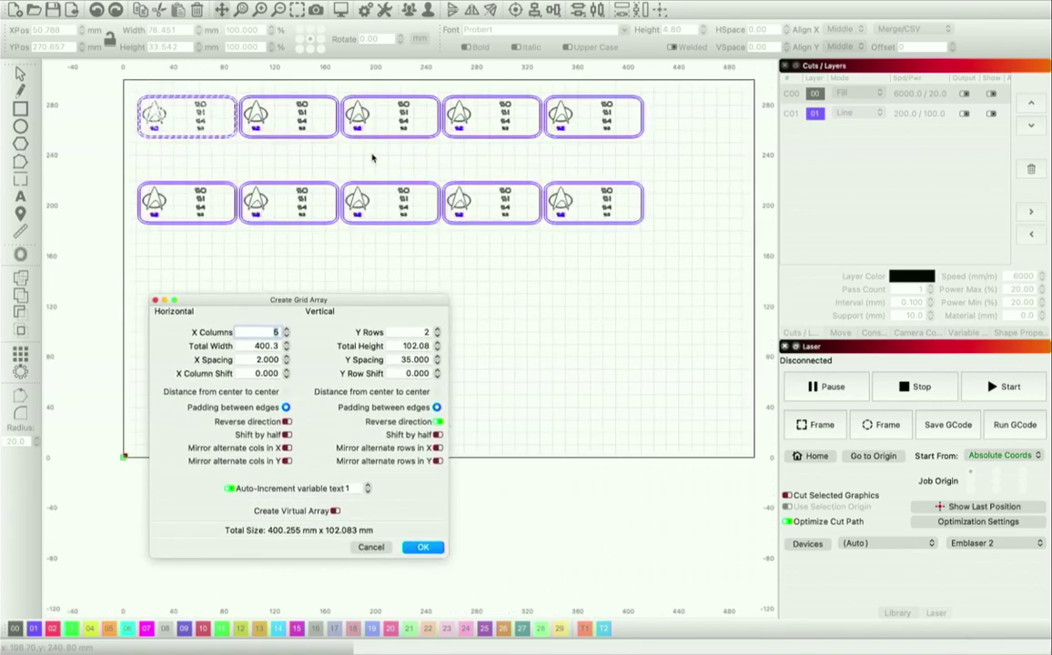
{"action": "left_click", "coordinate": [286, 331]}
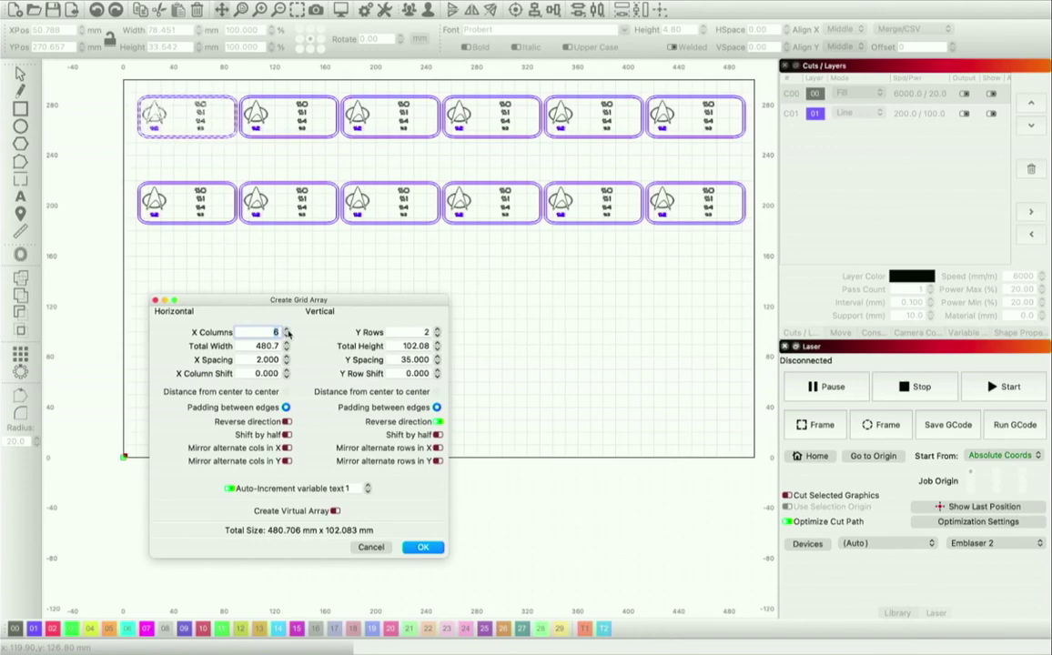
Try a total height of 45 mm for the grid array and return it to 2 rows.
{"action": "double_click", "coordinate": [428, 349]}
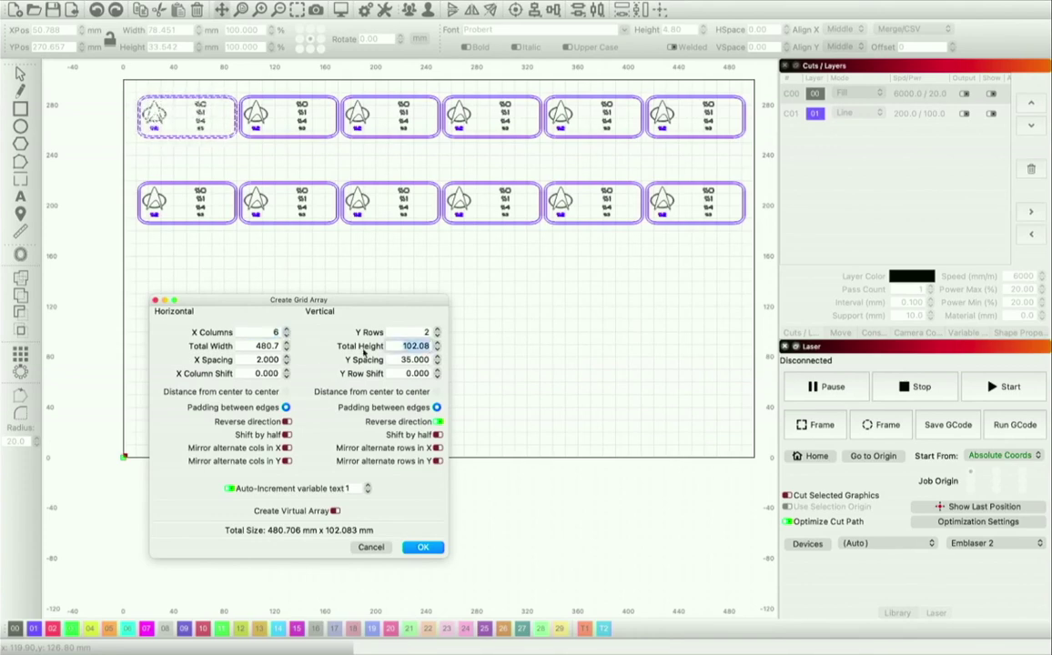
{"action": "type", "text": "4"}
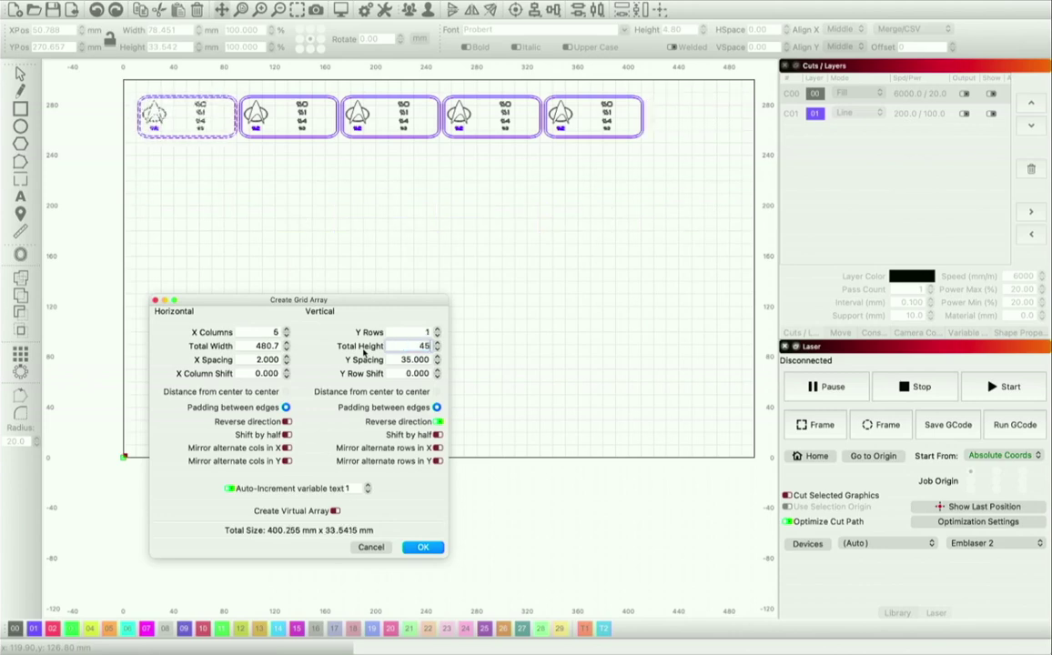
{"action": "type", "text": "5"}
{"action": "key", "text": "Tab"}
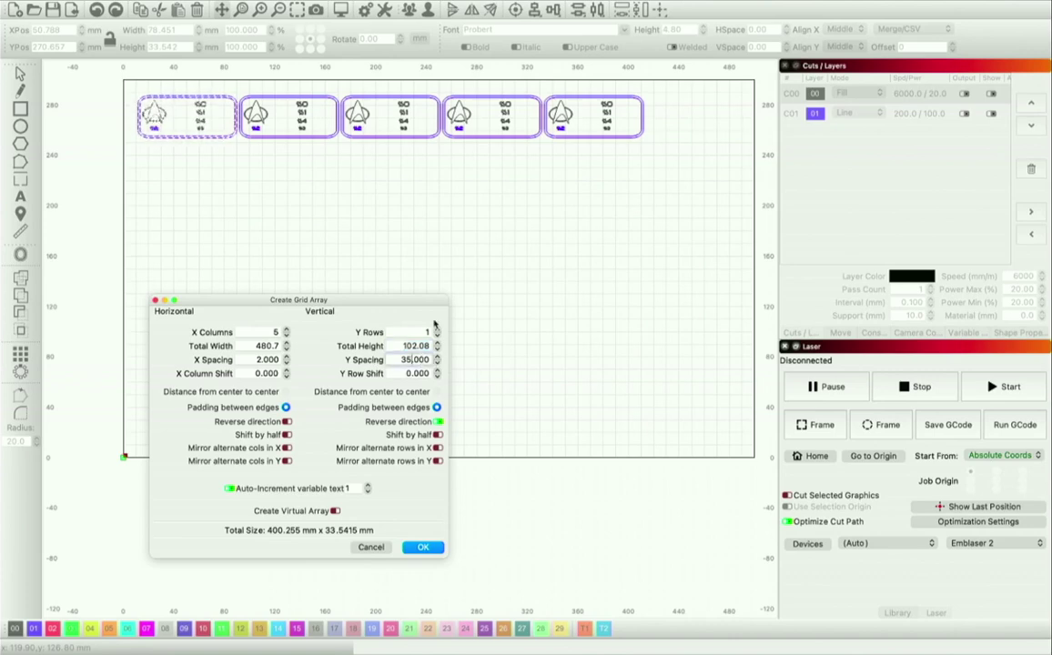
{"action": "left_click", "coordinate": [437, 330]}
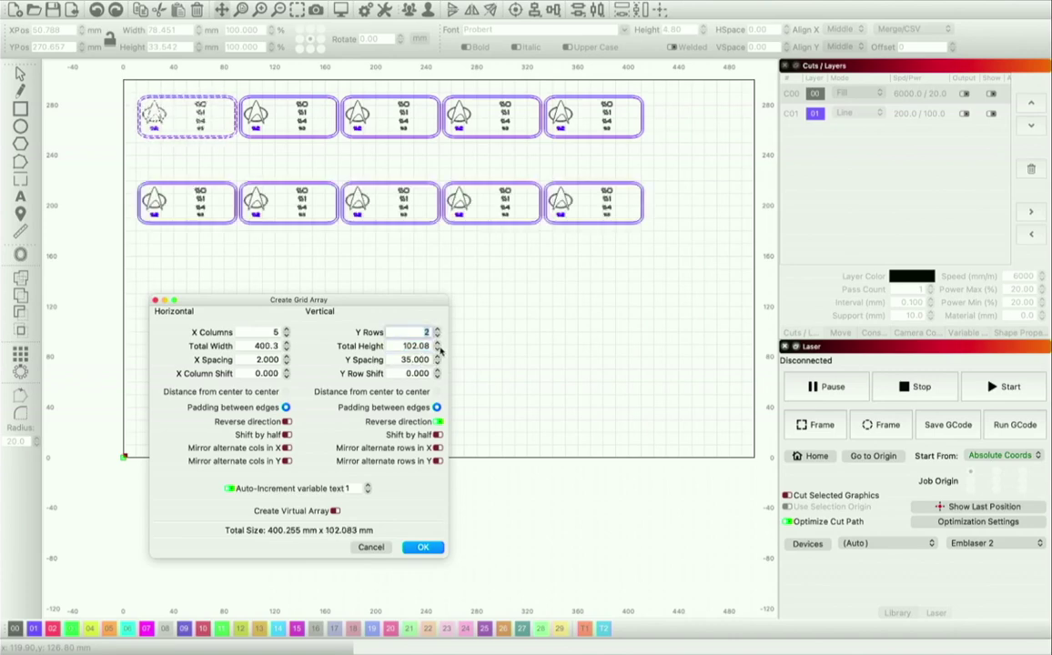
Reduce the grid array's vertical spacing to 2 mm.
{"action": "left_click", "coordinate": [438, 363]}
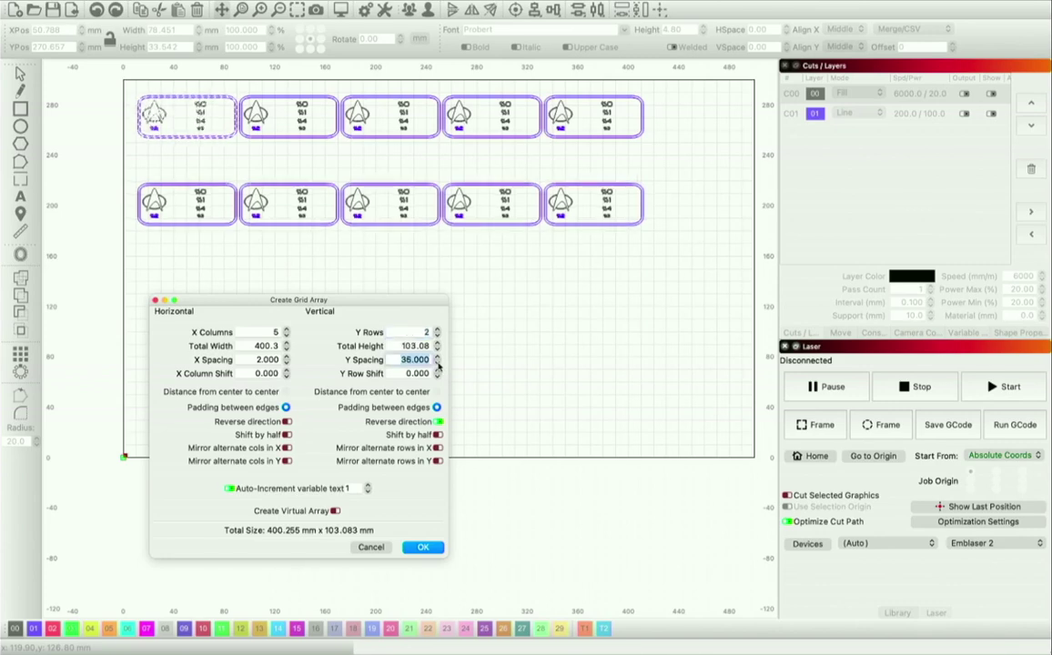
{"action": "left_click", "coordinate": [438, 363]}
{"action": "left_click", "coordinate": [437, 363]}
{"action": "left_click", "coordinate": [438, 363]}
{"action": "left_click", "coordinate": [438, 363]}
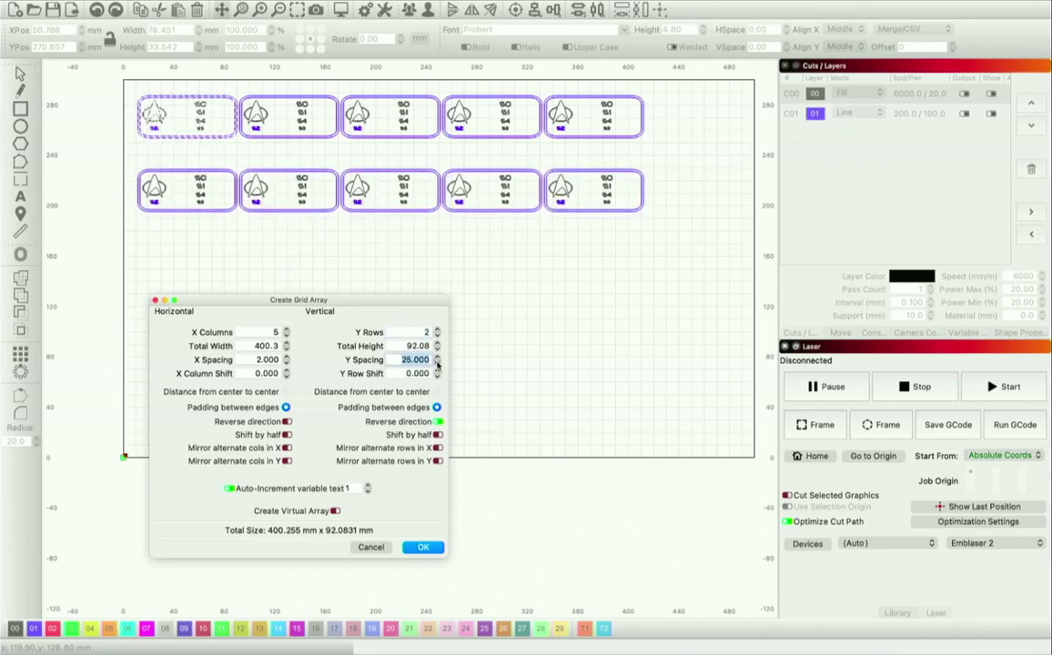
{"action": "left_click", "coordinate": [438, 363]}
{"action": "left_click", "coordinate": [438, 363]}
{"action": "left_click", "coordinate": [438, 363]}
{"action": "left_click", "coordinate": [438, 363]}
{"action": "left_click", "coordinate": [438, 363]}
{"action": "left_click", "coordinate": [437, 363]}
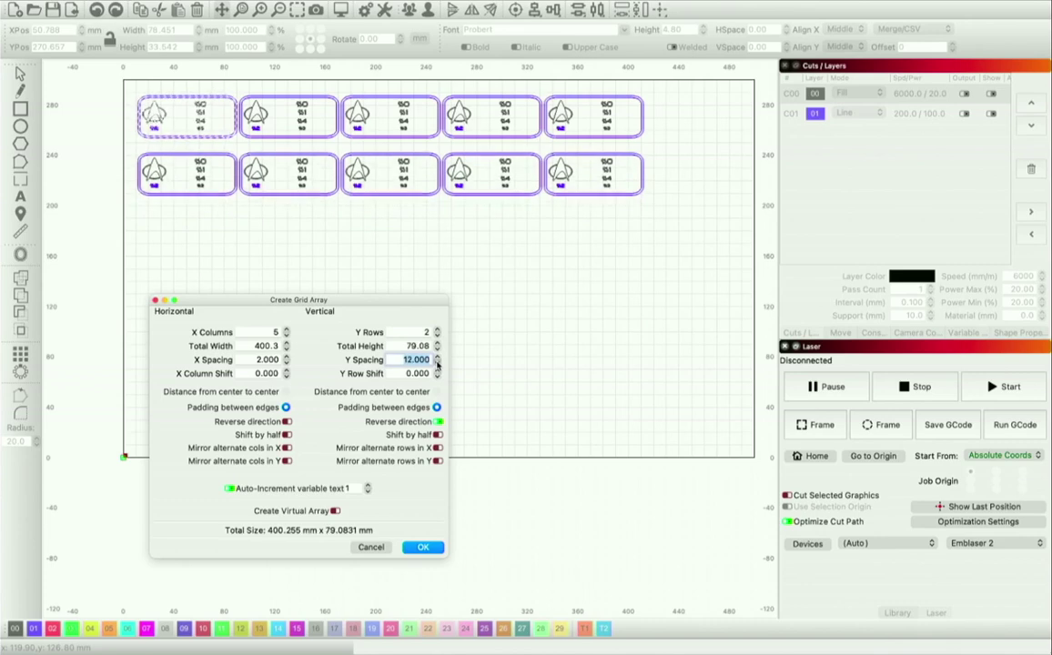
{"action": "left_click", "coordinate": [437, 363]}
{"action": "left_click", "coordinate": [438, 363]}
{"action": "left_click", "coordinate": [437, 363]}
{"action": "left_click", "coordinate": [437, 363]}
{"action": "left_click", "coordinate": [437, 363]}
{"action": "left_click", "coordinate": [437, 363]}
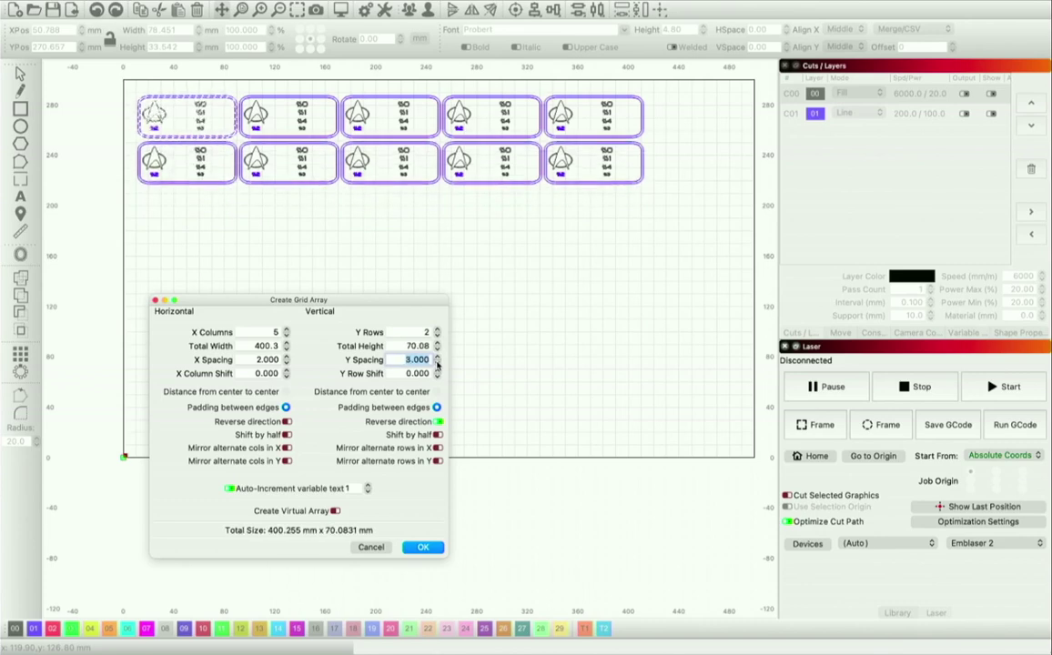
{"action": "left_click", "coordinate": [438, 363]}
{"action": "left_click", "coordinate": [438, 364]}
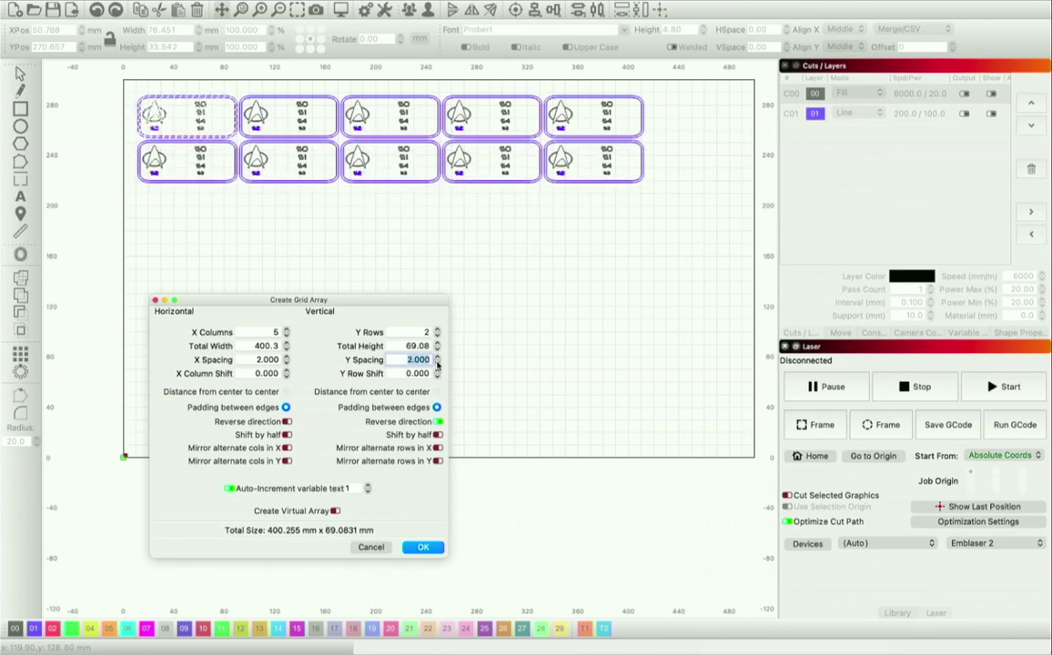
Set the grid array to 6 columns and 8 rows and create it.
{"action": "left_click", "coordinate": [287, 329]}
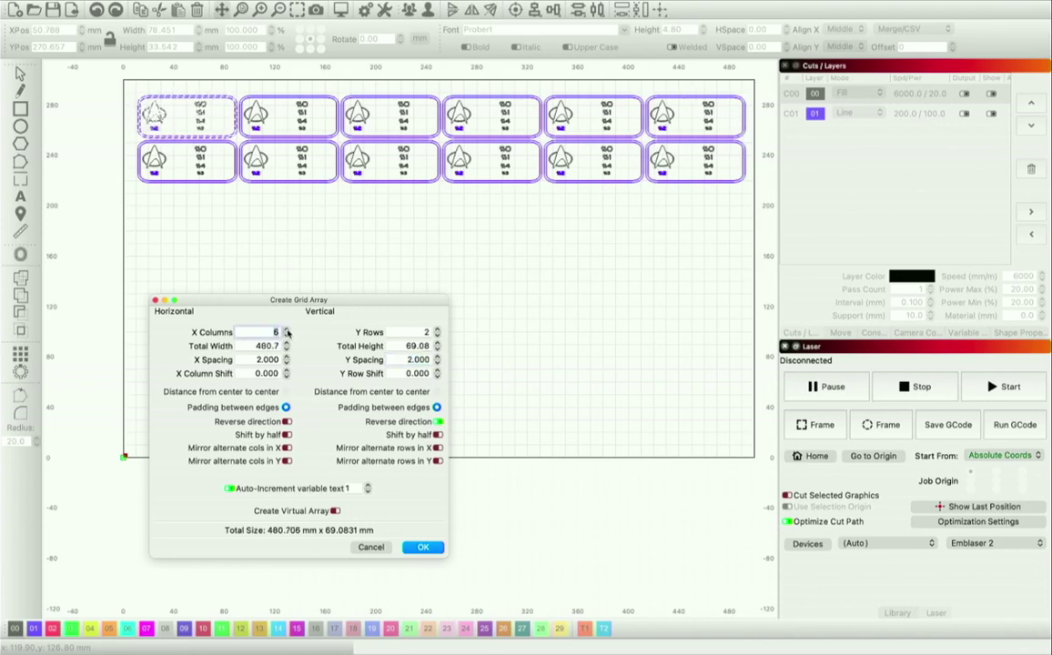
{"action": "left_click", "coordinate": [438, 330]}
{"action": "left_click", "coordinate": [438, 329]}
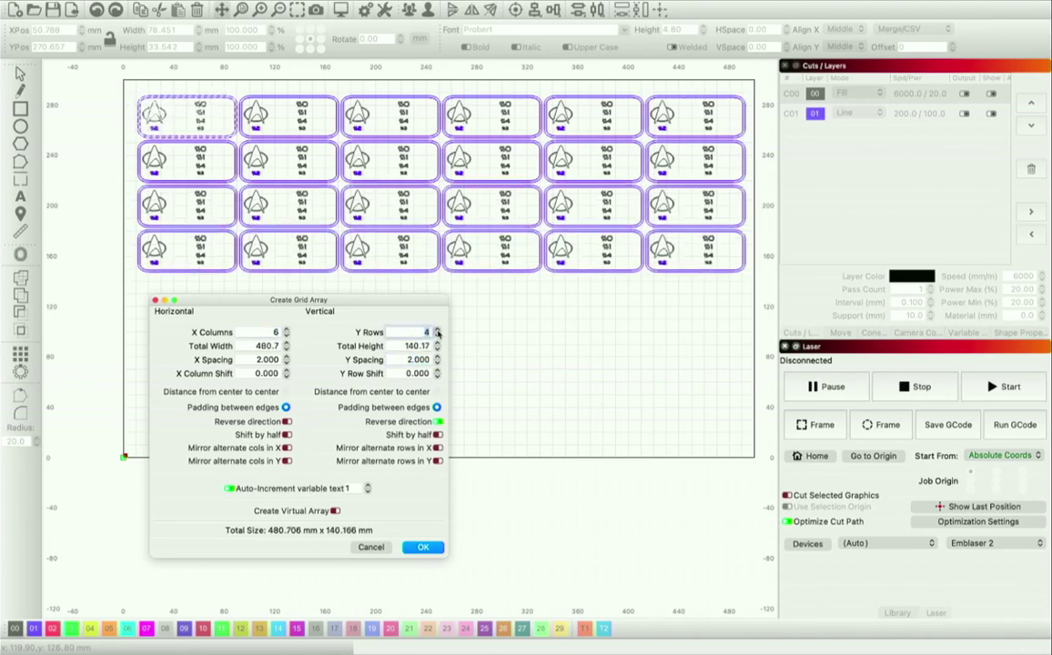
{"action": "left_click", "coordinate": [437, 330]}
{"action": "left_click", "coordinate": [437, 331]}
{"action": "left_click", "coordinate": [437, 330]}
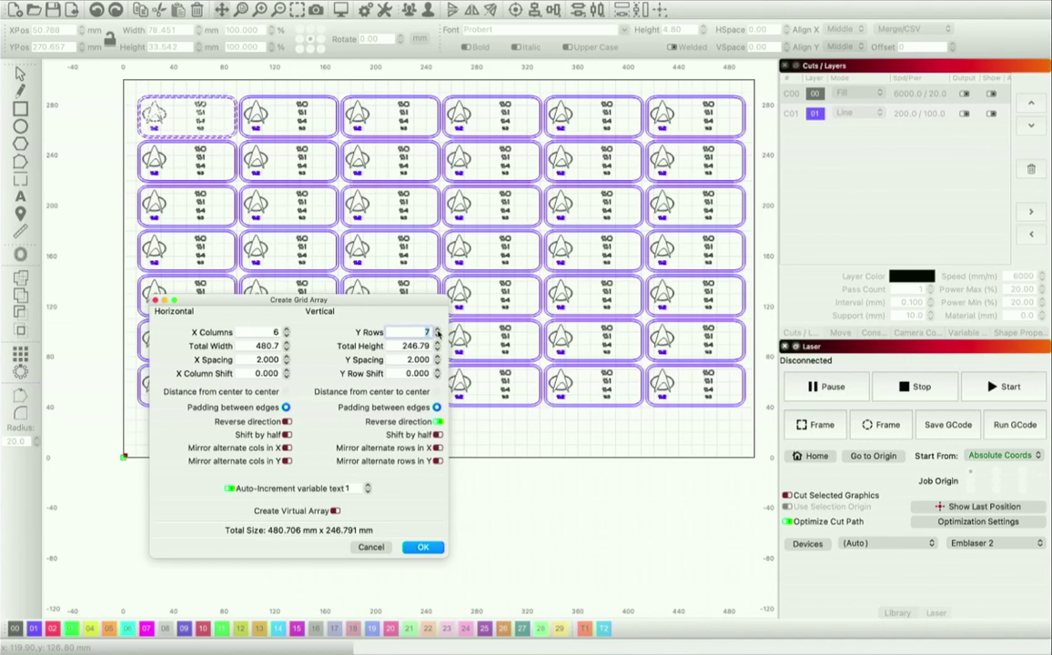
{"action": "left_click", "coordinate": [437, 331]}
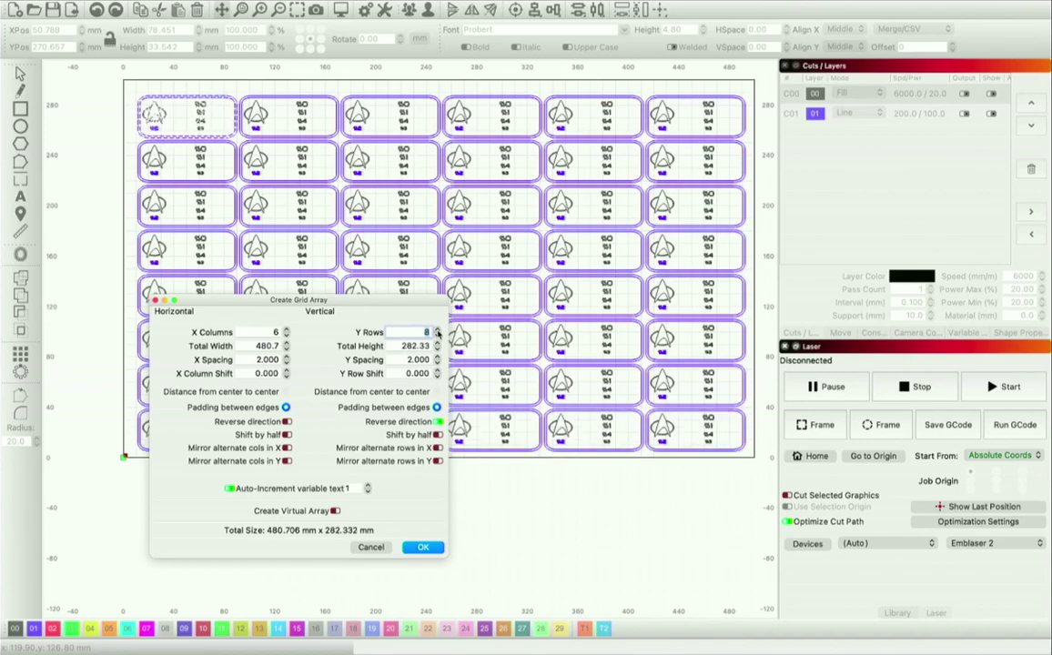
{"action": "left_click", "coordinate": [424, 547]}
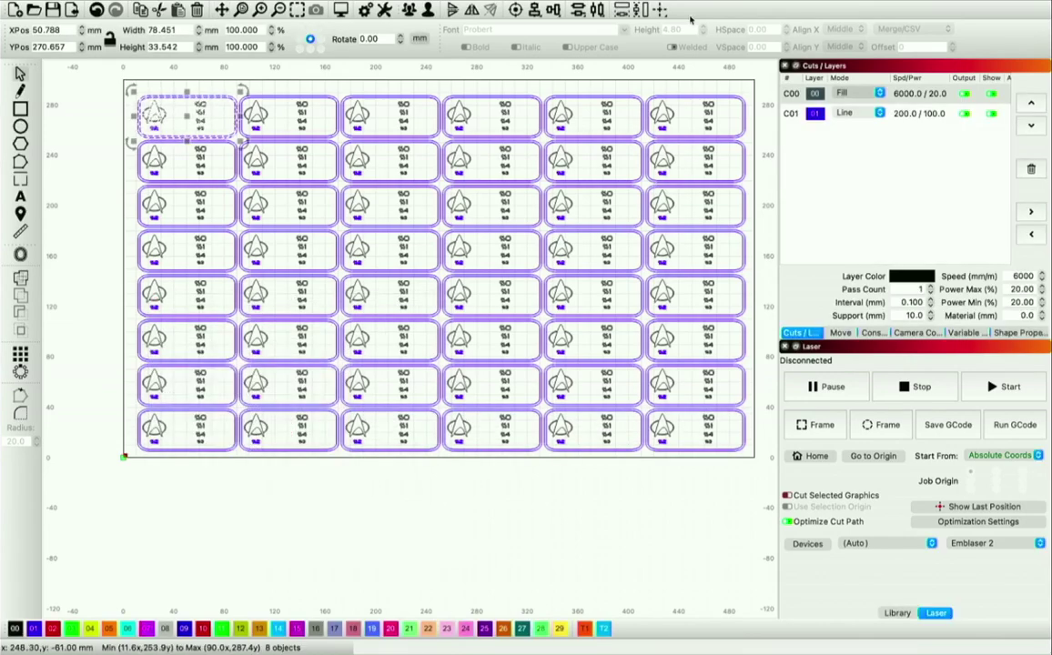
Preview the merged CSV data across the full array of cards with the variable text test.
{"action": "left_click", "coordinate": [162, 468]}
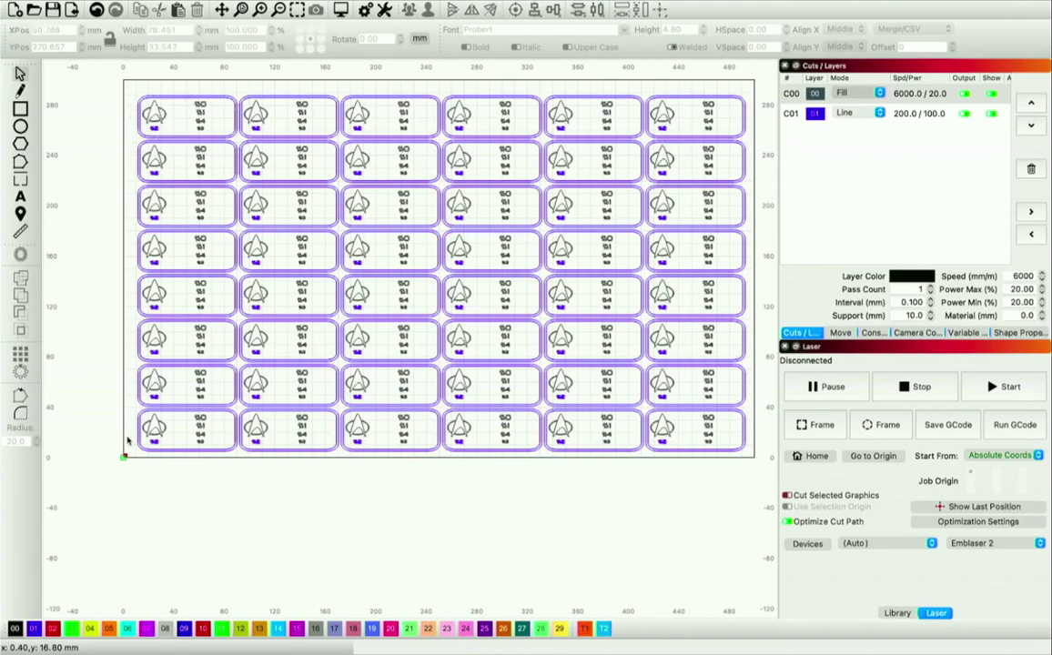
{"action": "left_click", "coordinate": [968, 333]}
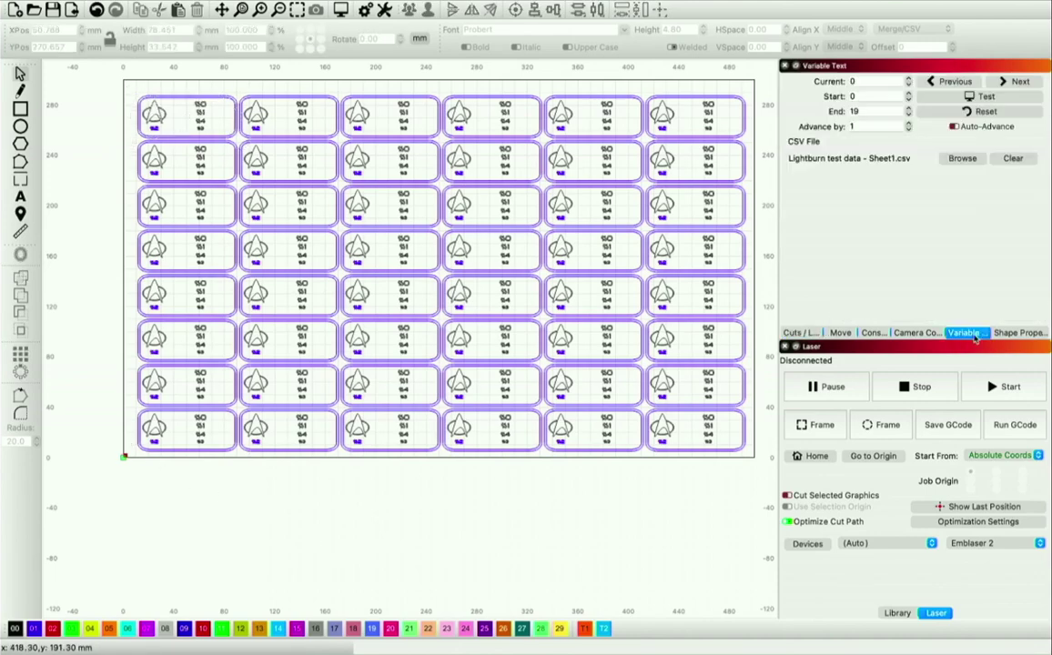
{"action": "left_click", "coordinate": [986, 98]}
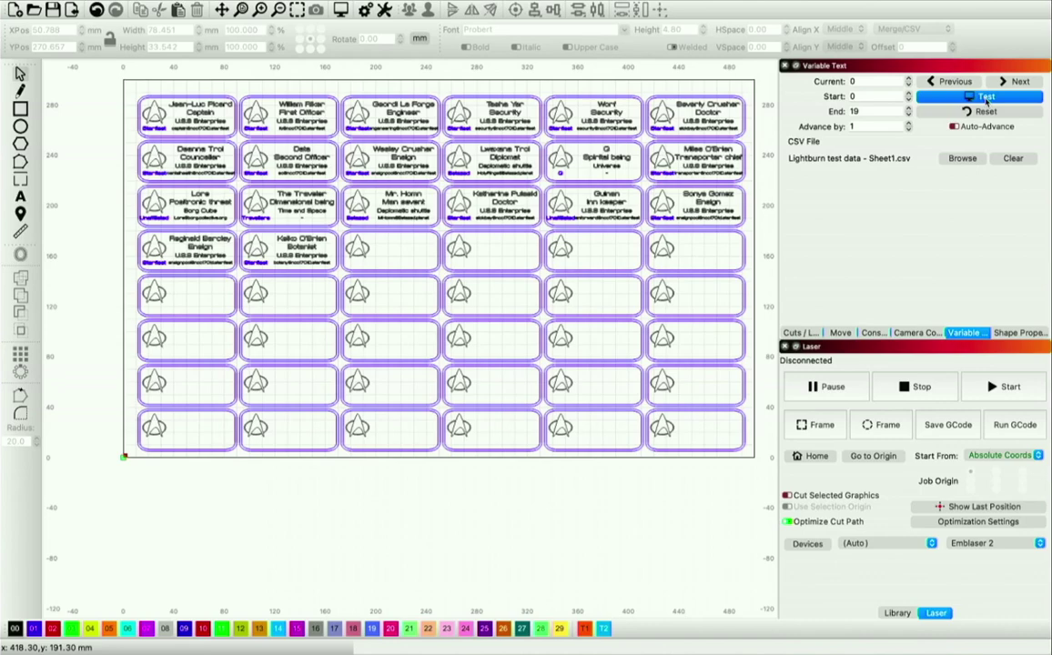
{"action": "left_click", "coordinate": [985, 96]}
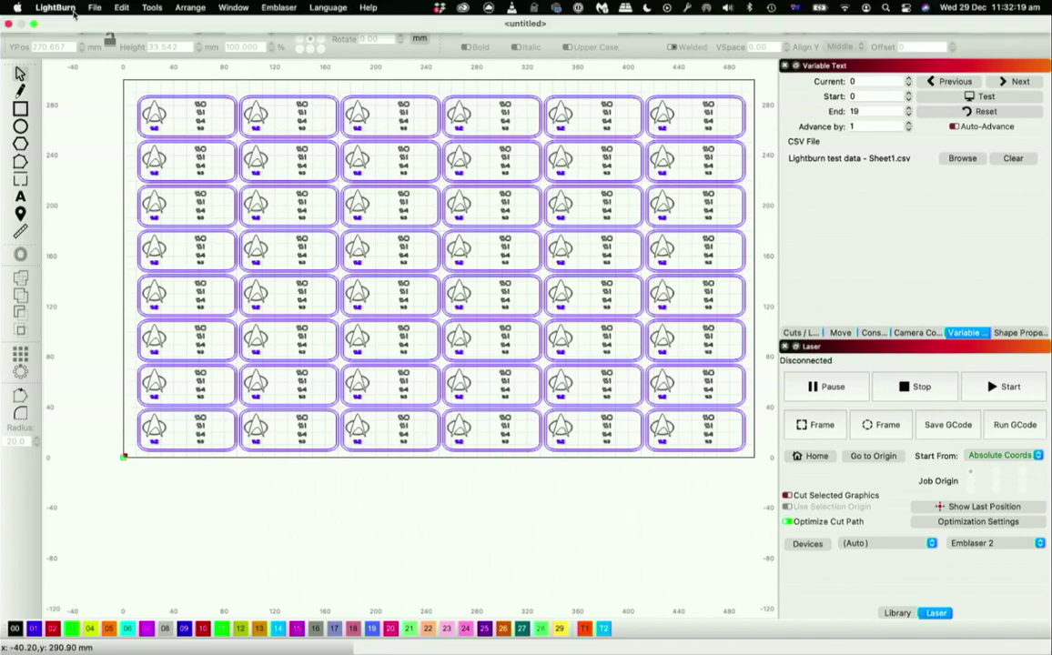
Save the project in Documents as "TNG tags 2".
{"action": "left_click", "coordinate": [95, 8]}
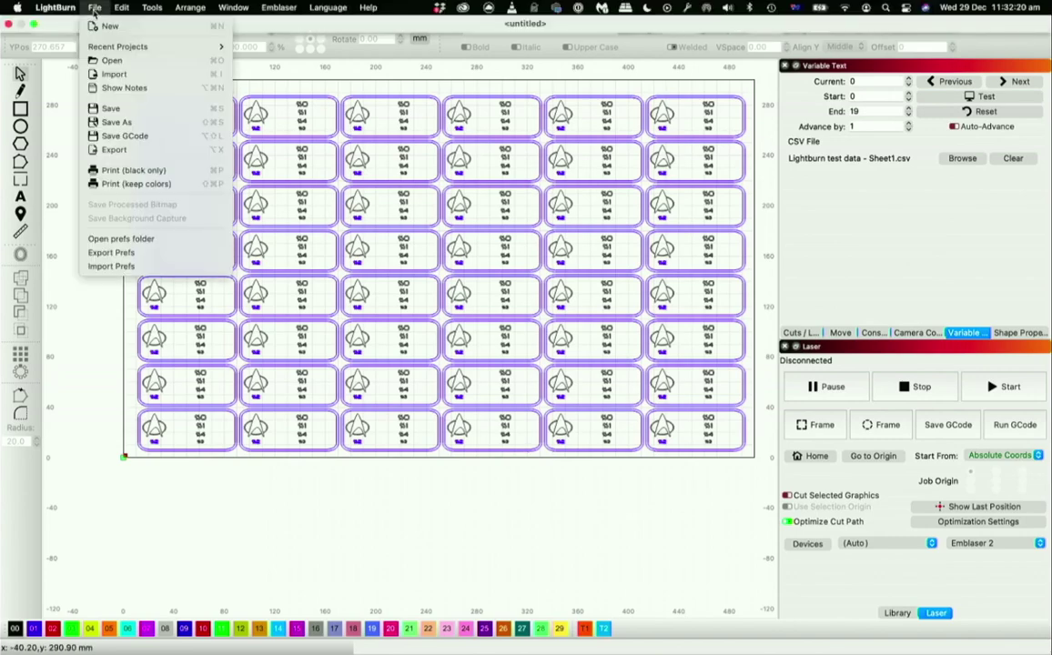
{"action": "left_click", "coordinate": [116, 110]}
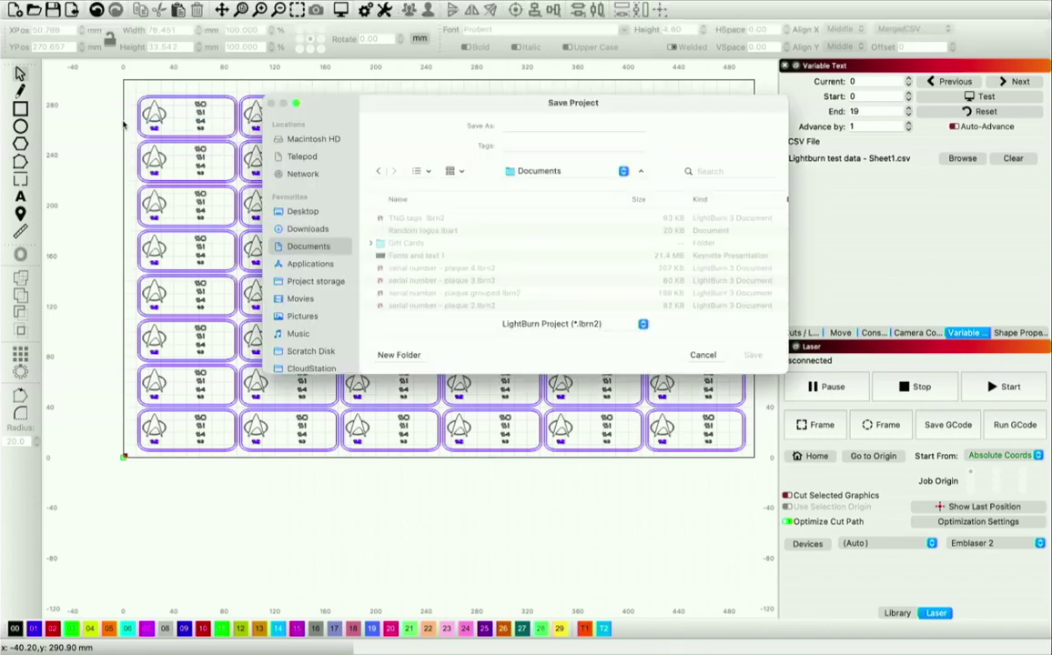
{"action": "left_click", "coordinate": [506, 126]}
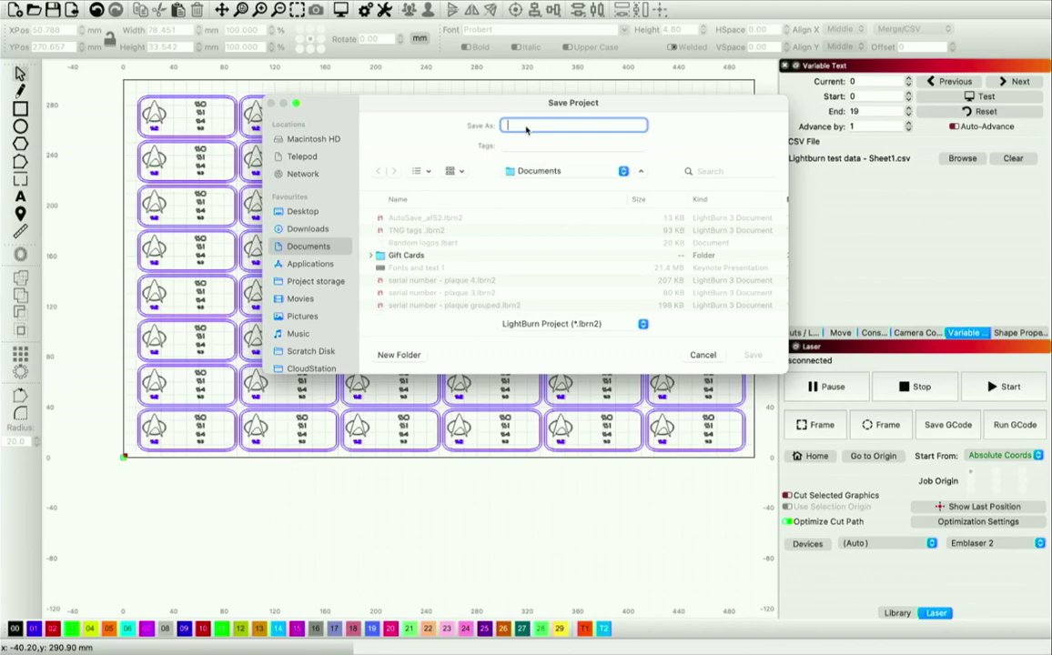
{"action": "type", "text": "T"}
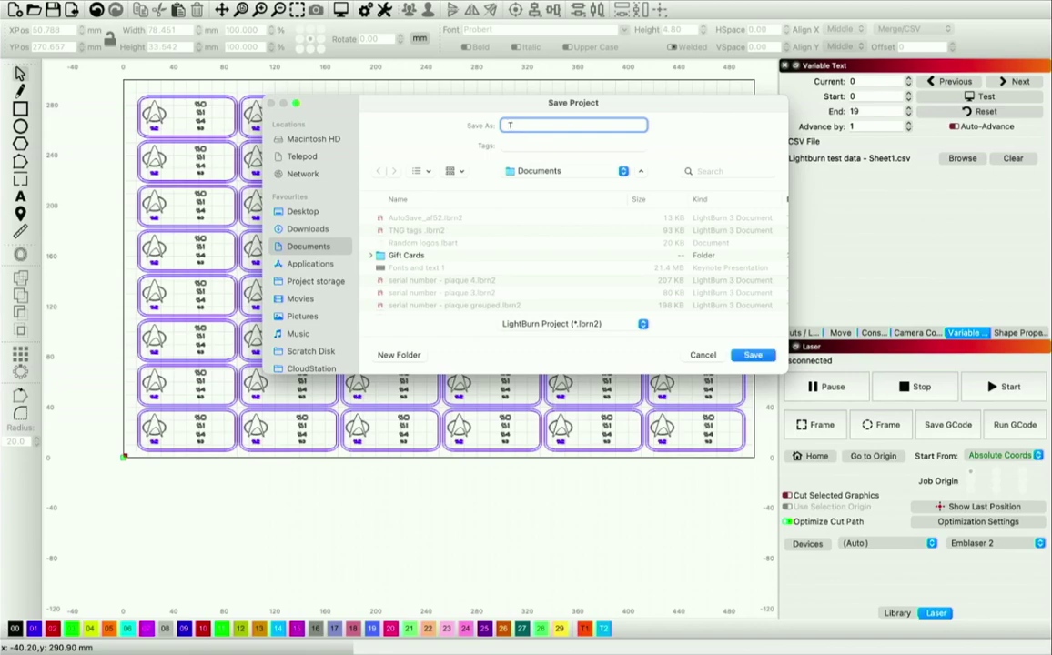
{"action": "type", "text": "NG tags 2"}
{"action": "key", "text": "Return"}
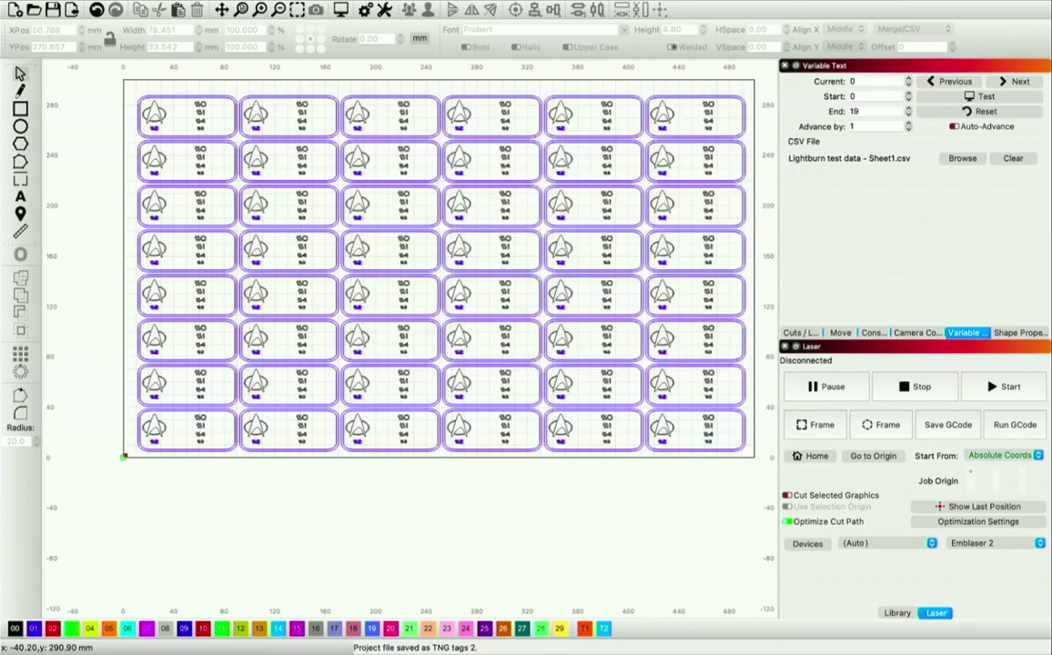
Delete all arrayed cards except the one in the work area's upper-left corner.
{"action": "left_click_drag", "start_coordinate": [748, 474], "coordinate": [115, 277]}
{"action": "key", "text": "Delete"}
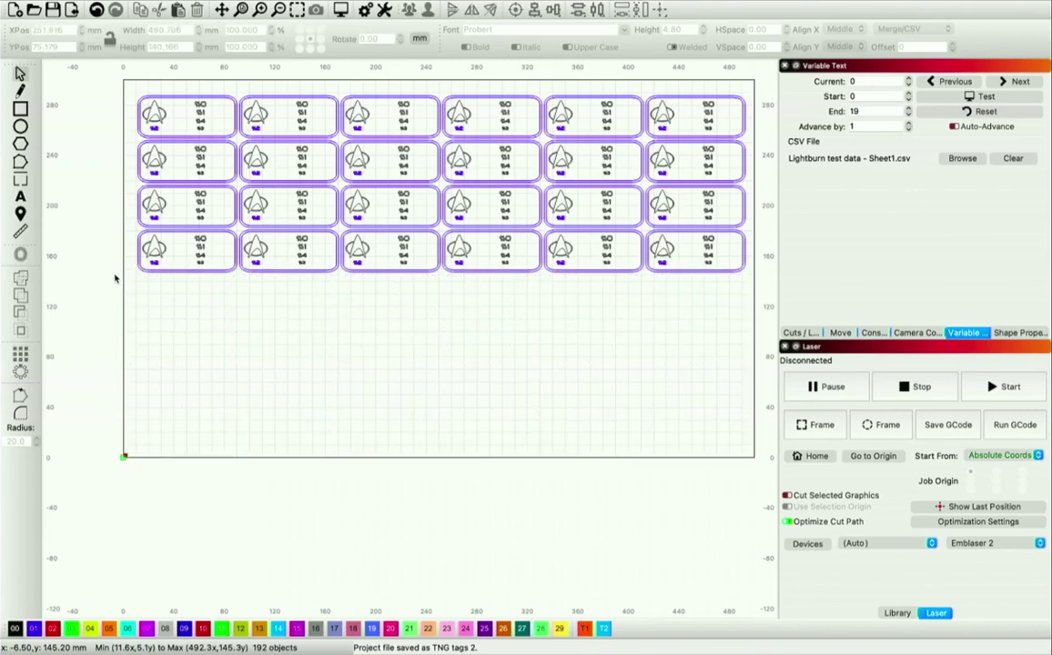
{"action": "left_click_drag", "start_coordinate": [726, 339], "coordinate": [273, 46]}
{"action": "key", "text": "Delete"}
{"action": "left_click_drag", "start_coordinate": [283, 338], "coordinate": [244, 97]}
{"action": "key", "text": "Delete"}
{"action": "left_click_drag", "start_coordinate": [266, 328], "coordinate": [125, 152]}
{"action": "key", "text": "Delete"}
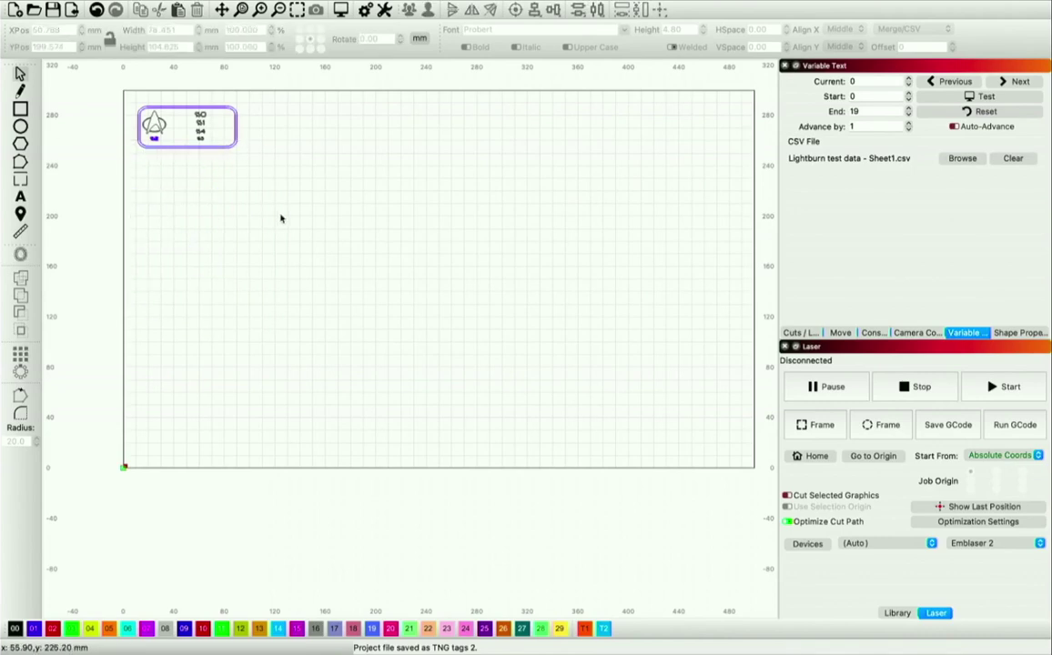
Enlarge the remaining card to about 141 × 60 mm and start a grid array with 3 columns.
{"action": "left_click_drag", "start_coordinate": [122, 93], "coordinate": [276, 192]}
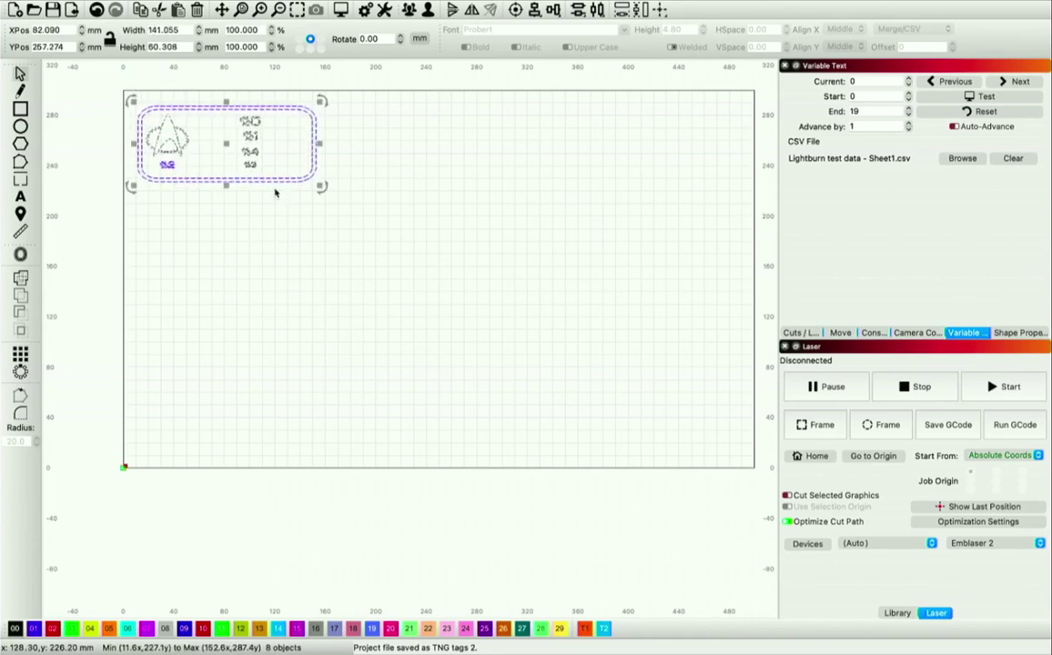
{"action": "left_click", "coordinate": [22, 325]}
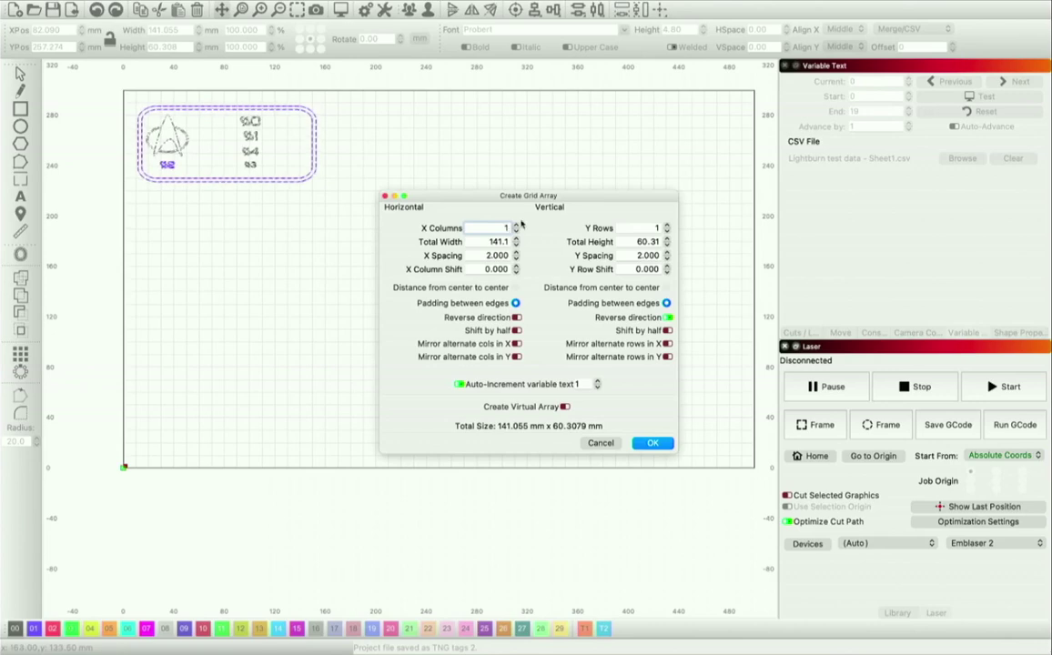
{"action": "left_click", "coordinate": [516, 225]}
{"action": "left_click", "coordinate": [516, 225]}
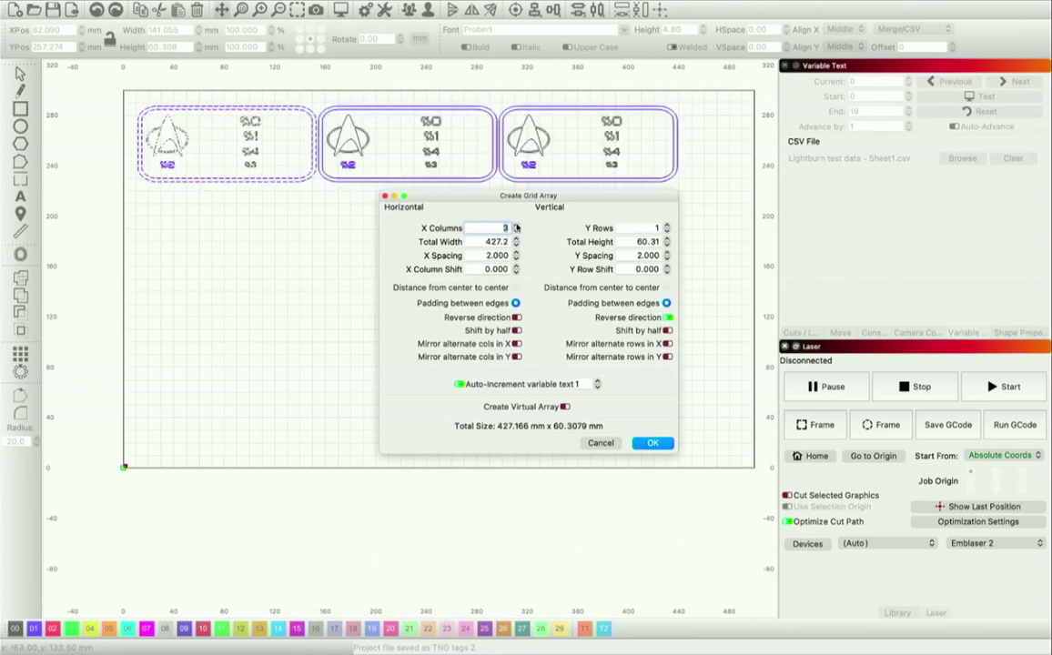
Set the grid array of large cards to 4 rows and create it.
{"action": "left_click", "coordinate": [668, 225]}
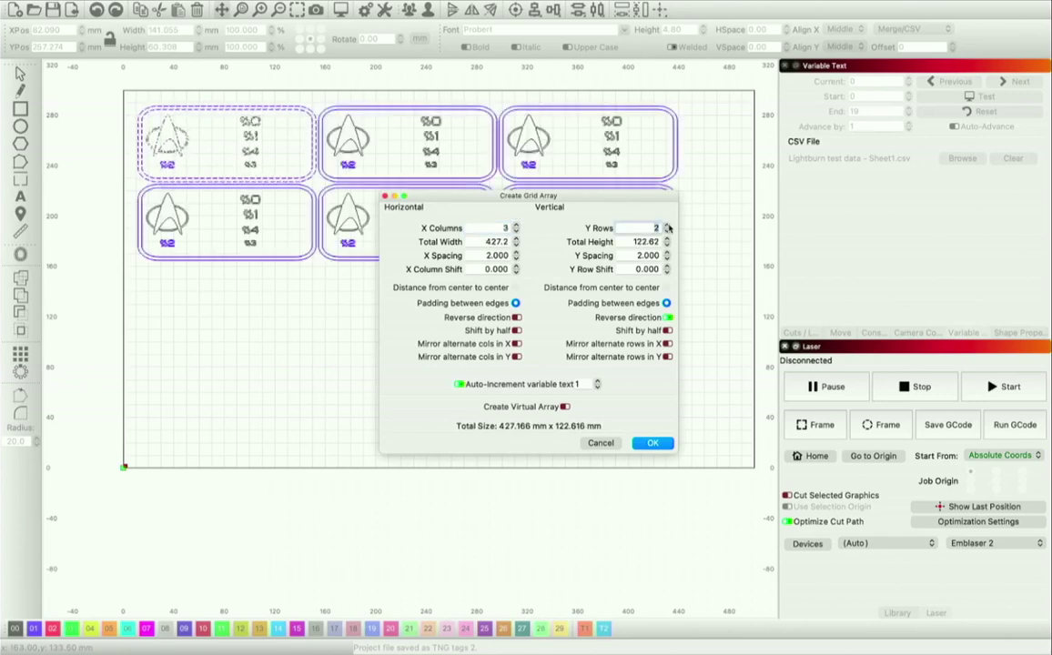
{"action": "left_click", "coordinate": [667, 225]}
{"action": "left_click", "coordinate": [667, 224]}
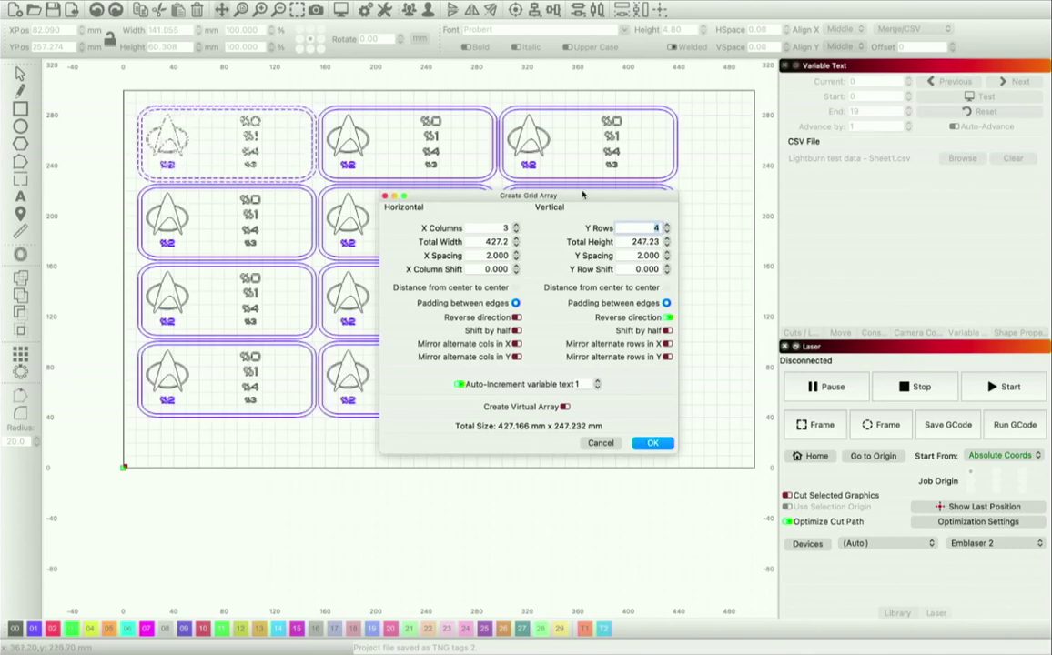
{"action": "left_click_drag", "start_coordinate": [583, 202], "coordinate": [234, 374]}
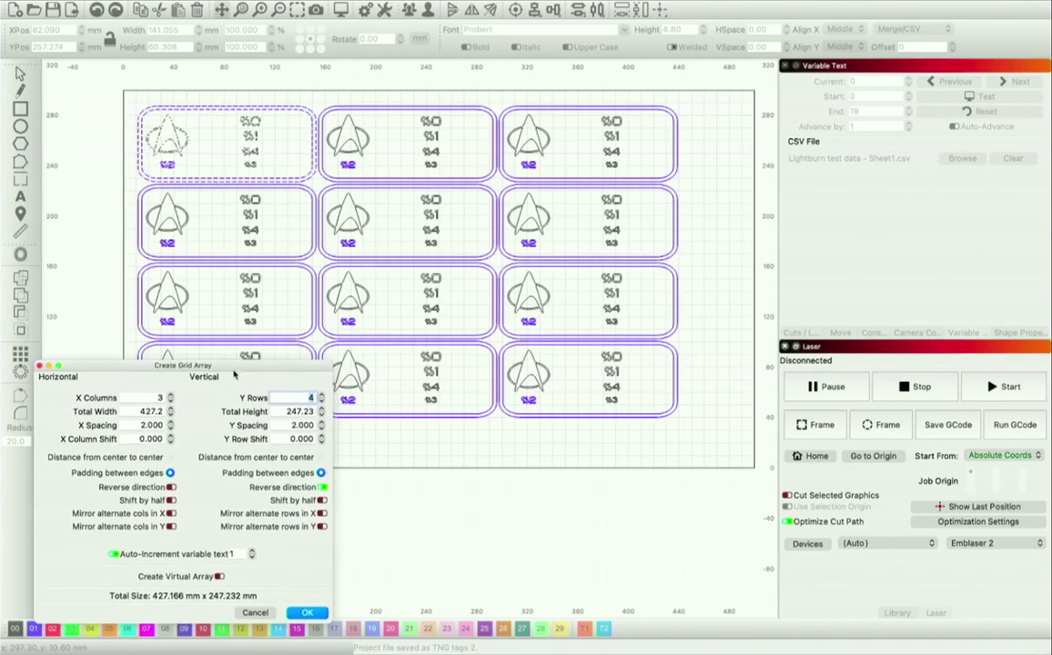
{"action": "left_click", "coordinate": [310, 613]}
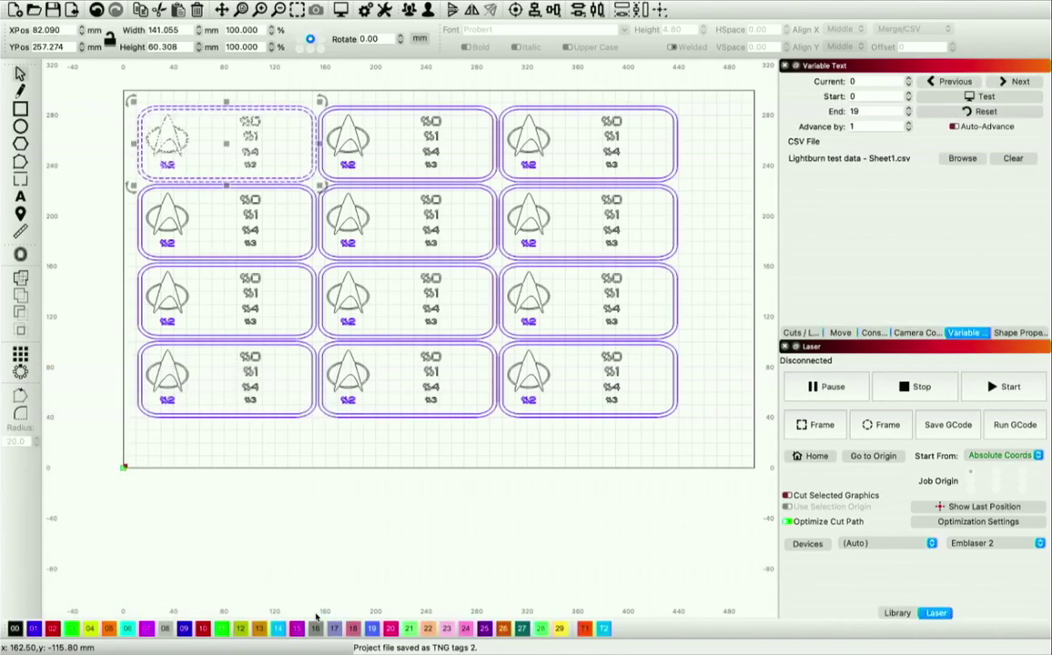
Preview the CSV data merged into the enlarged cards with the variable text test.
{"action": "left_click", "coordinate": [381, 447]}
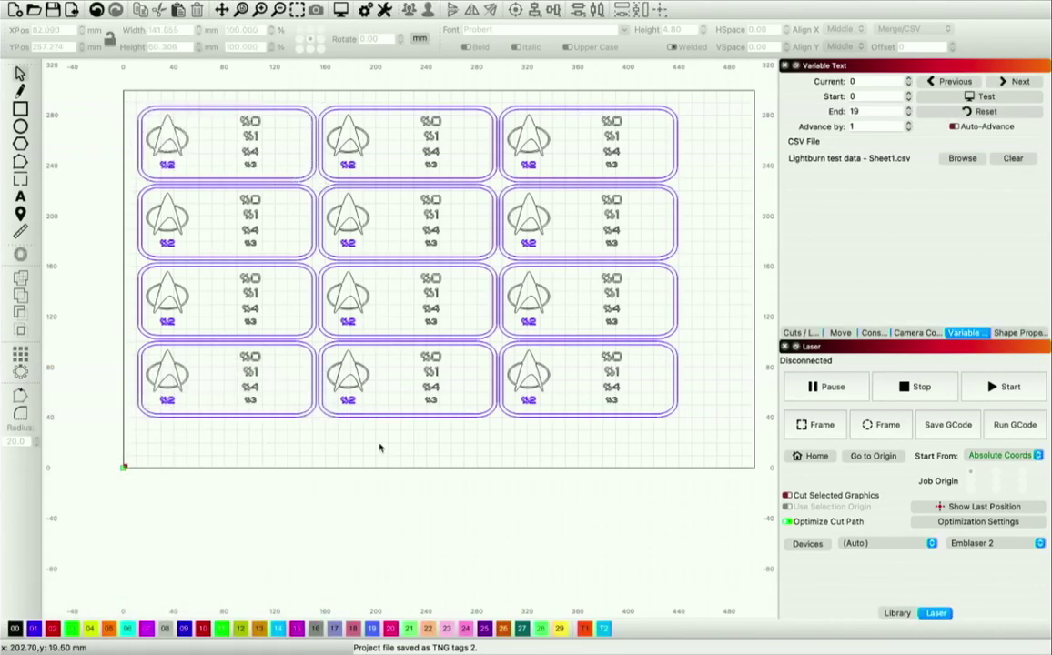
{"action": "left_click", "coordinate": [988, 98]}
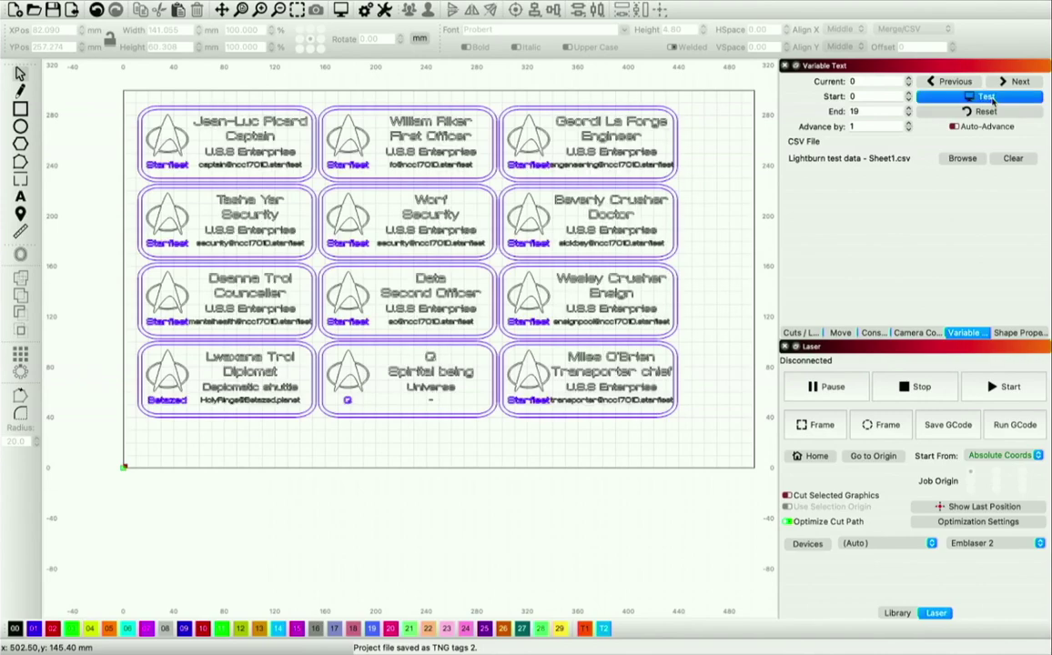
{"action": "left_click", "coordinate": [988, 98]}
Select all the large cards and move them close to the work area's origin.
{"action": "key", "text": "ctrl+a"}
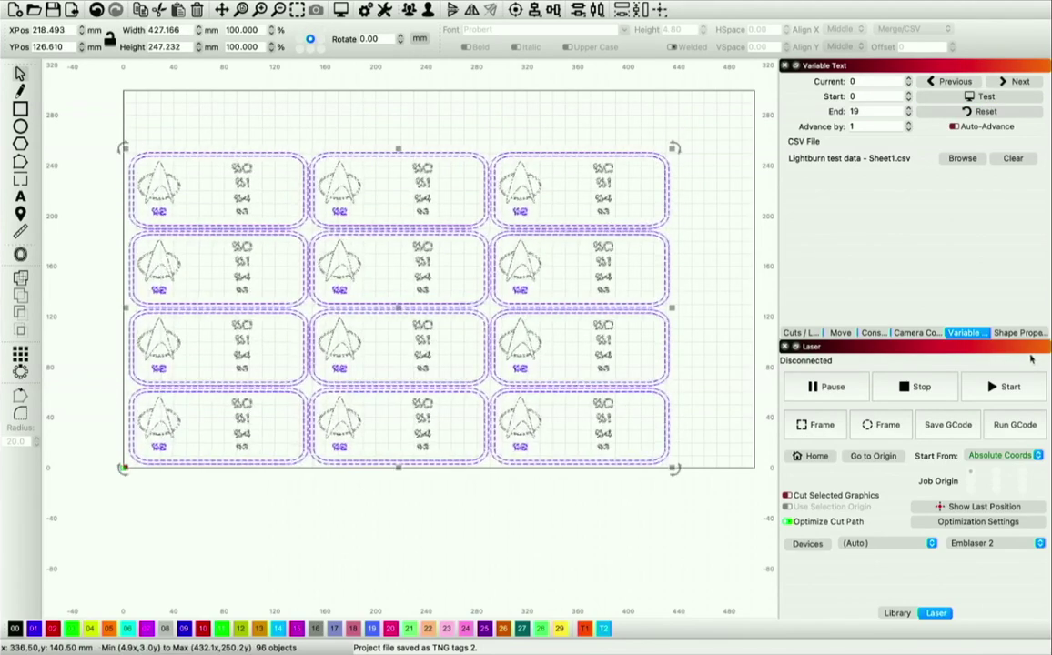
Test the CSV merge on the repositioned large cards, clear the selection, and test the merged text once more.
{"action": "left_click", "coordinate": [1001, 100]}
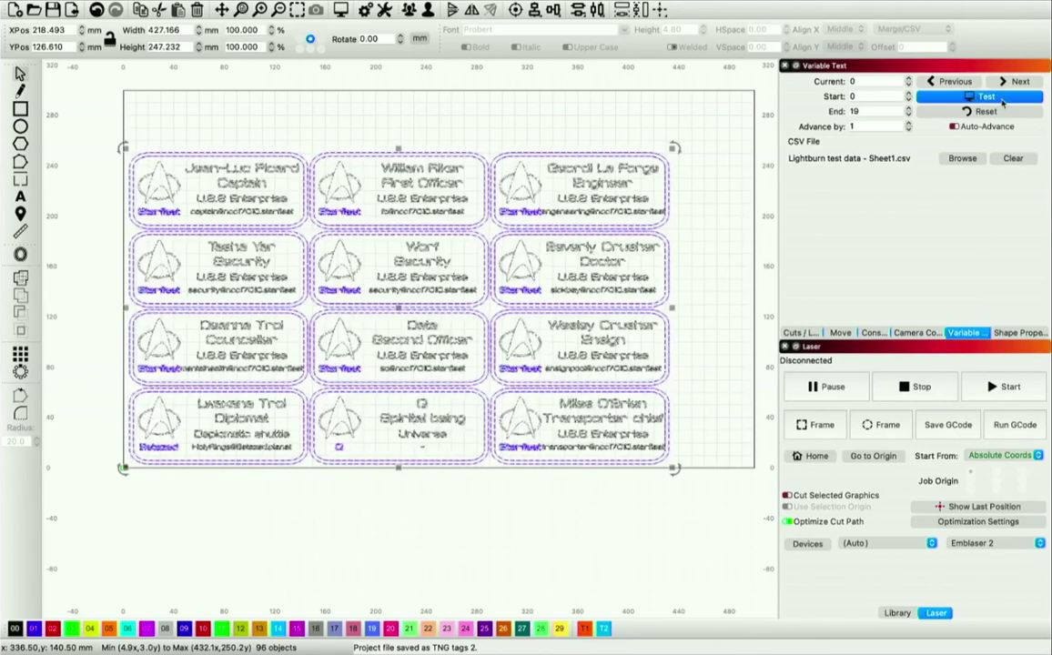
{"action": "left_click", "coordinate": [1001, 100]}
{"action": "left_click", "coordinate": [718, 250]}
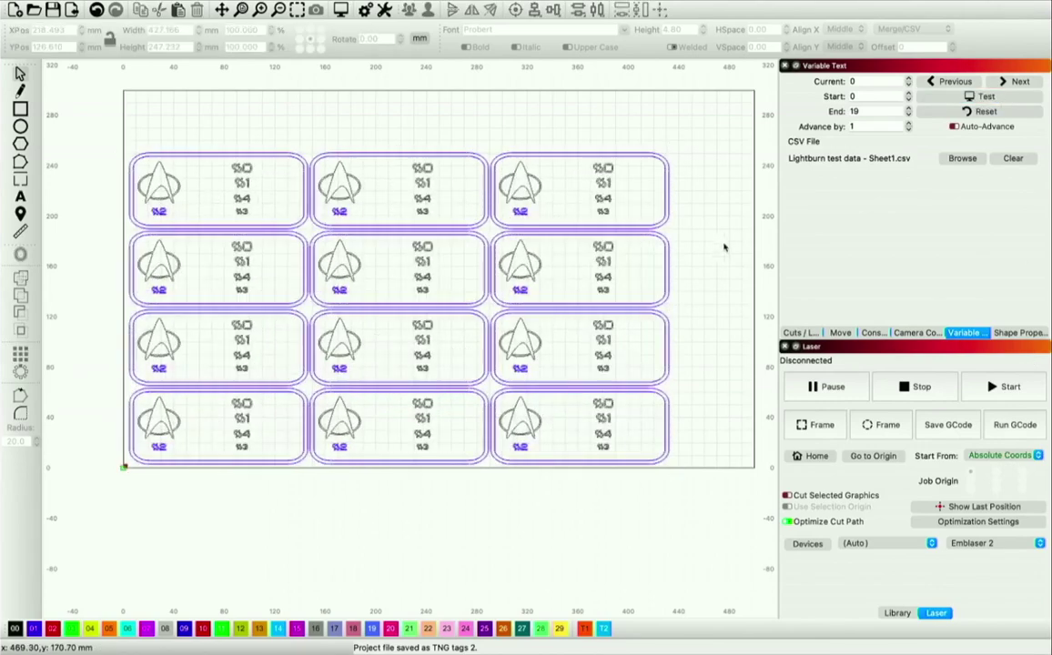
{"action": "left_click", "coordinate": [999, 101]}
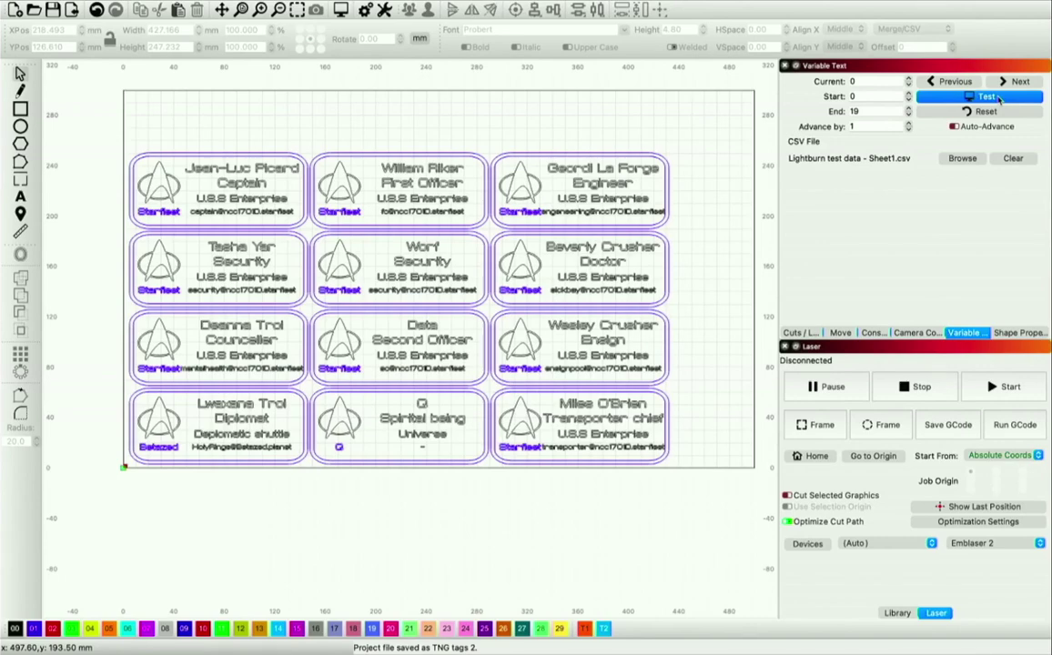
{"action": "left_click", "coordinate": [1000, 100]}
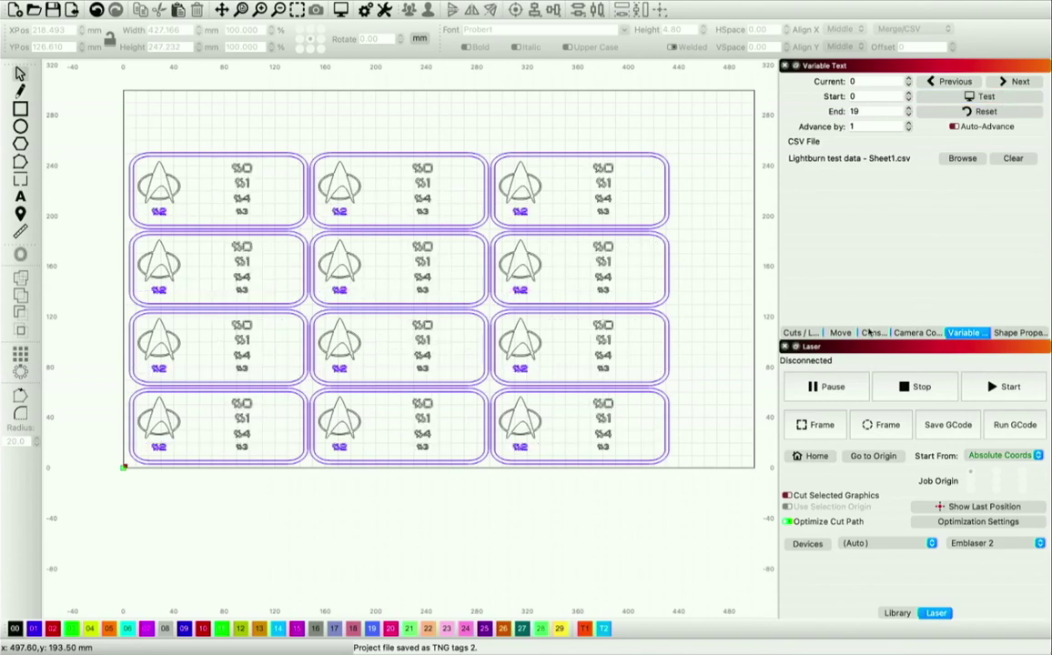
Show the cut layer settings and preview the laser output of the twelve merged cards.
{"action": "left_click", "coordinate": [801, 332]}
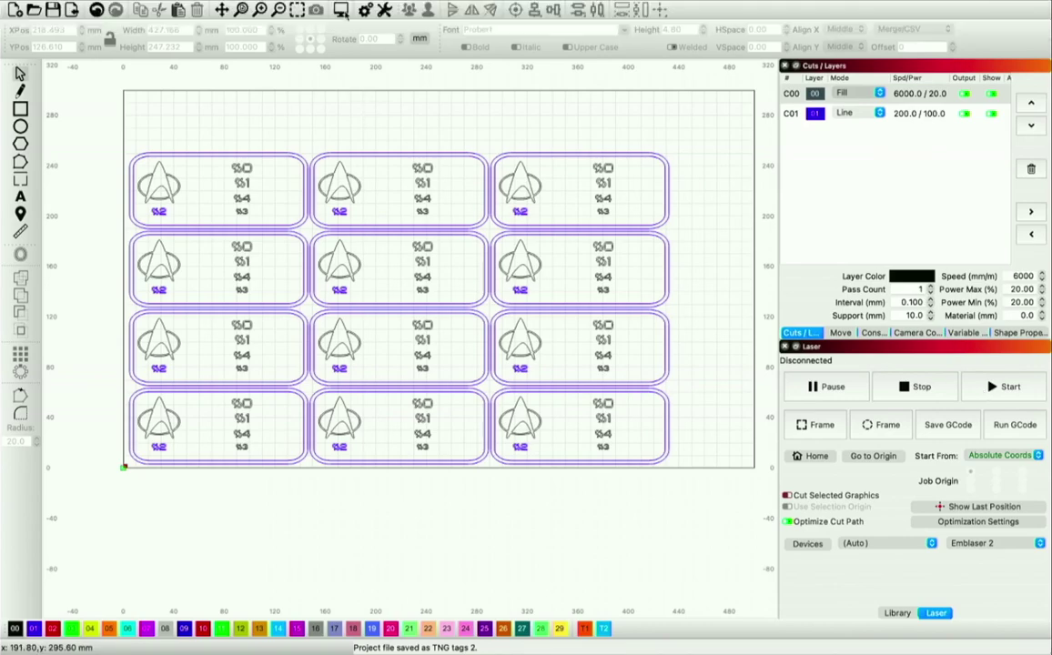
{"action": "left_click", "coordinate": [315, 10]}
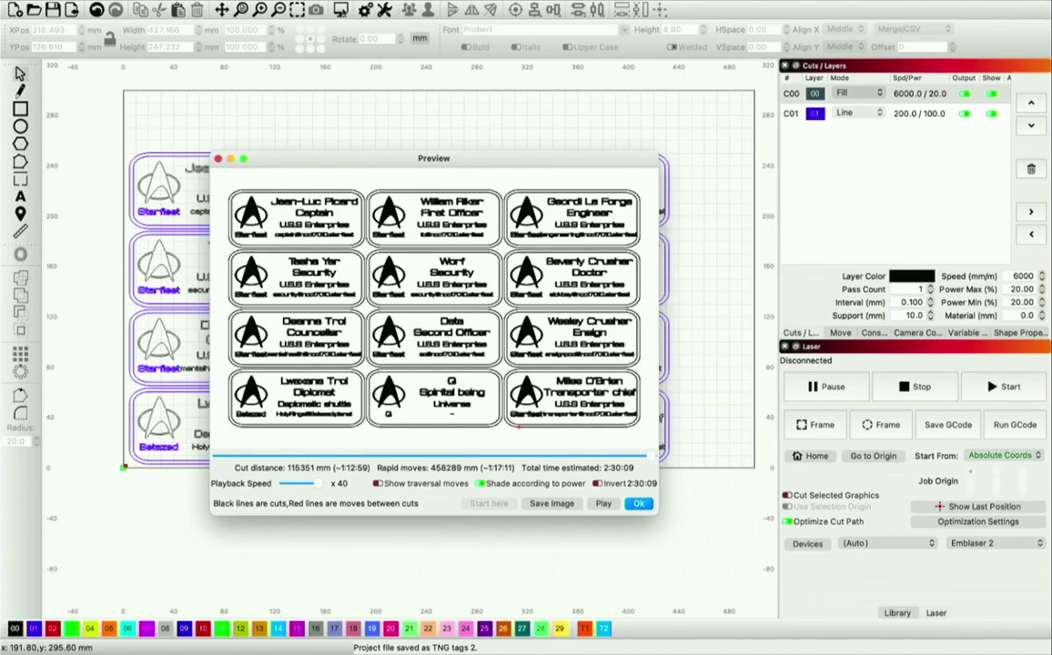
{"action": "left_click", "coordinate": [639, 504]}
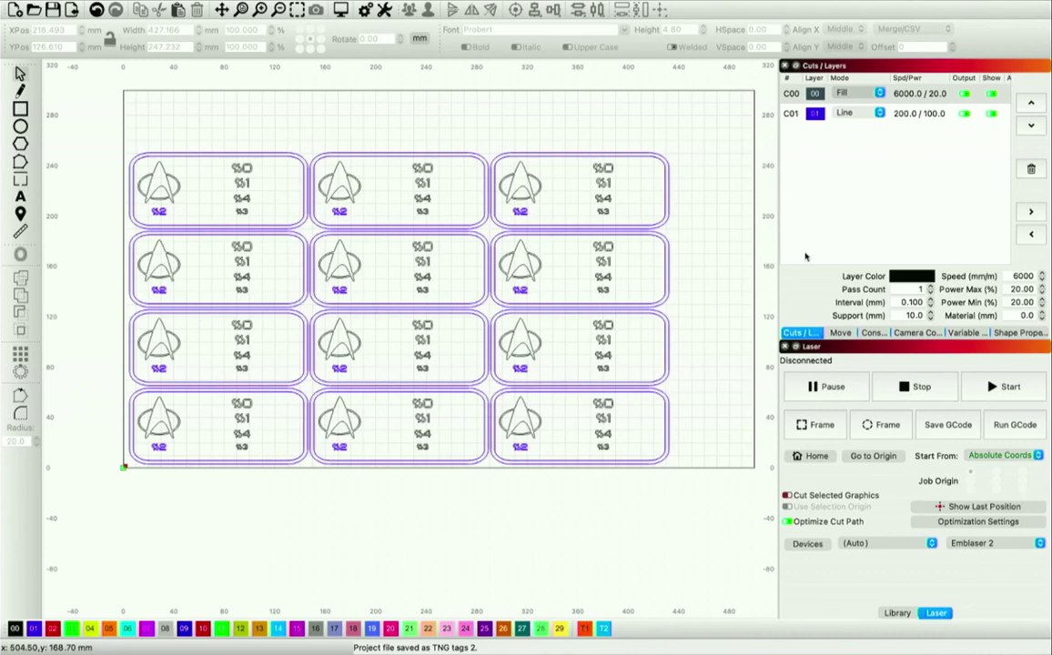
Set the variable text start and current values to 12 and test the merge for the next batch of cards.
{"action": "left_click", "coordinate": [965, 333]}
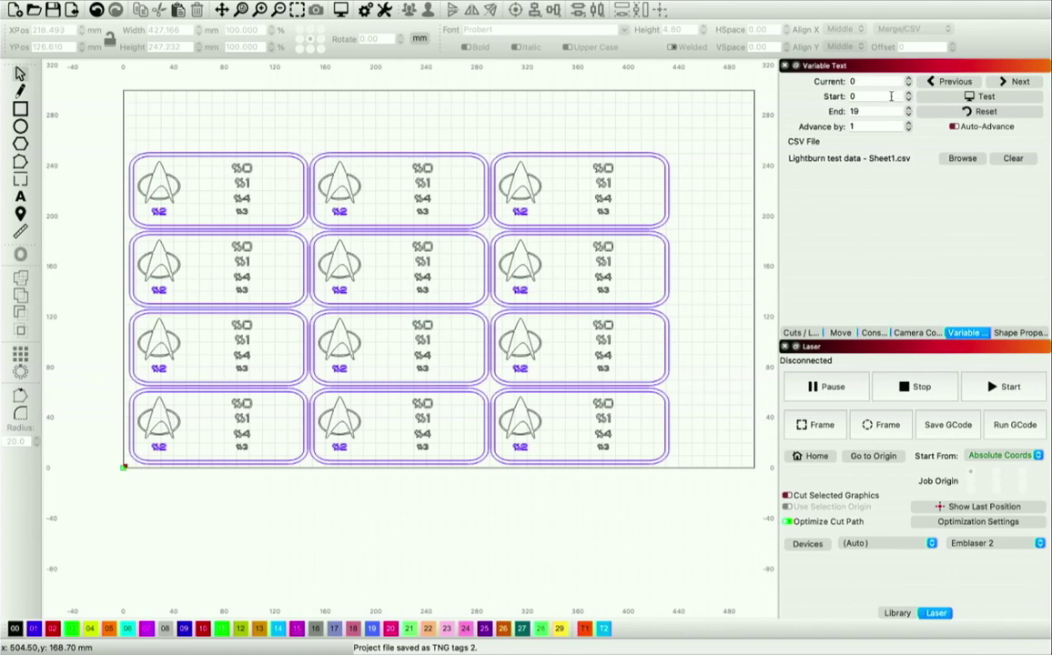
{"action": "left_click", "coordinate": [827, 97]}
{"action": "type", "text": "12"}
{"action": "key", "text": "shift+Tab"}
{"action": "type", "text": "12"}
{"action": "left_click", "coordinate": [983, 96]}
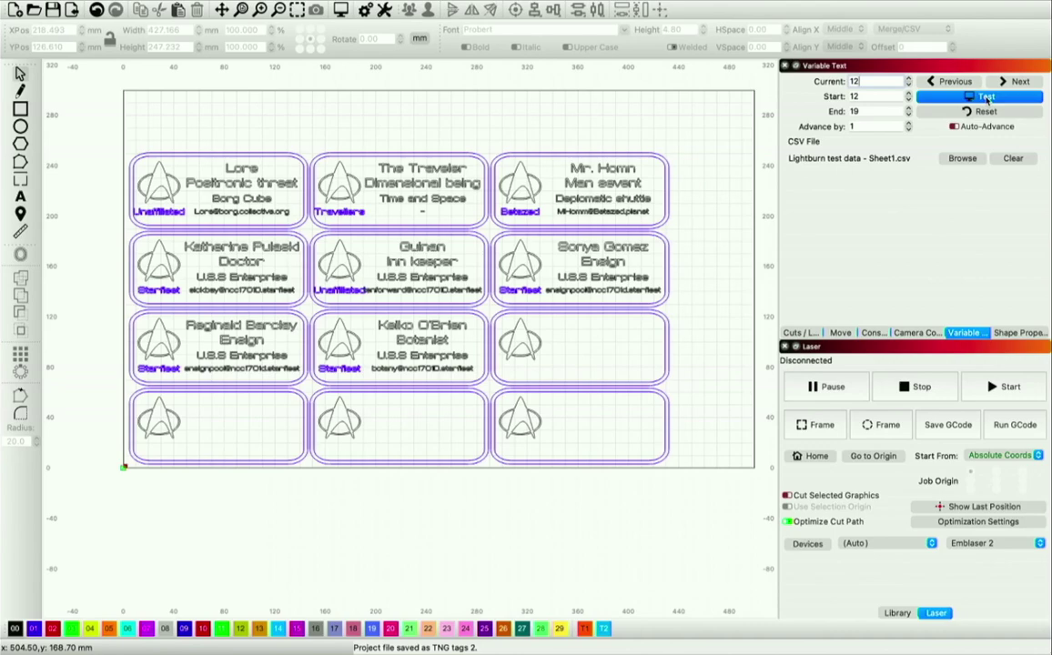
{"action": "left_click", "coordinate": [988, 100]}
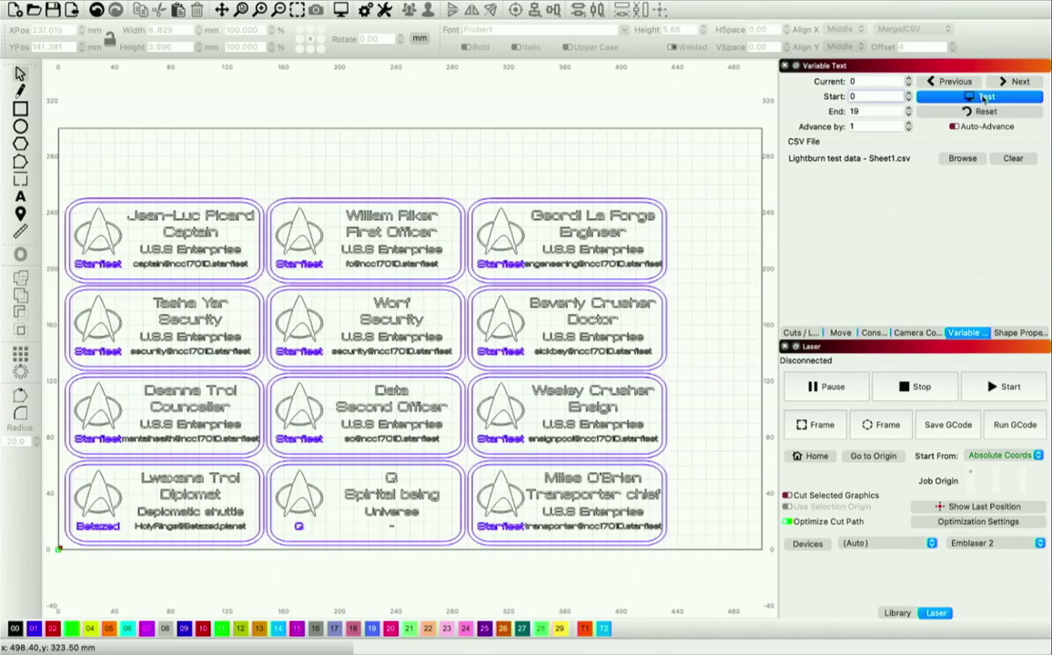